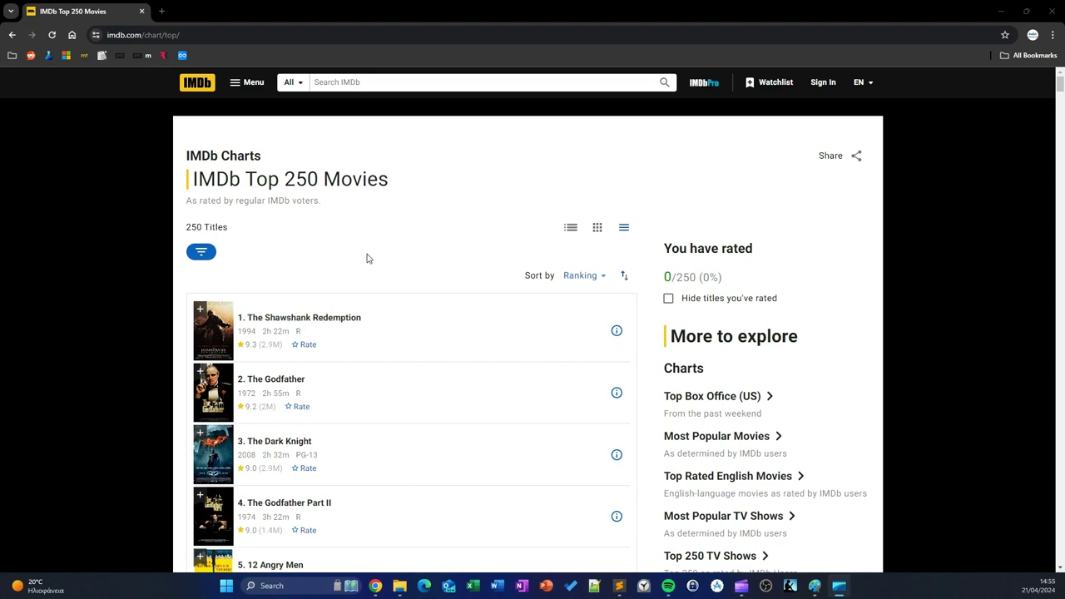
- Scroll the IMDb chart page, then bring up the finished dashboard screenshot for reference
{"action": "scroll", "coordinate": [341, 357], "scroll_direction": "down", "scroll_amount": 3}
{"action": "scroll", "coordinate": [354, 404], "scroll_direction": "down", "scroll_amount": 5}
{"action": "scroll", "coordinate": [354, 404], "scroll_direction": "down", "scroll_amount": 5}
{"action": "scroll", "coordinate": [353, 402], "scroll_direction": "up", "scroll_amount": 12}
{"action": "left_click", "coordinate": [837, 587]}
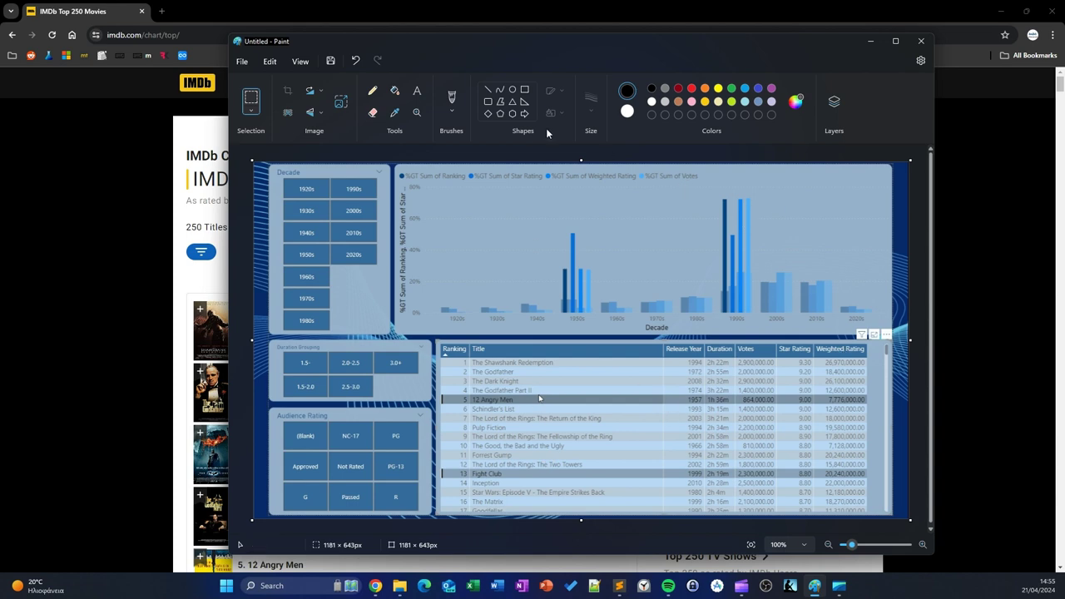
- Copy the IMDb Top 250 chart page address and switch to the blank Excel workbook
{"action": "left_click", "coordinate": [109, 136]}
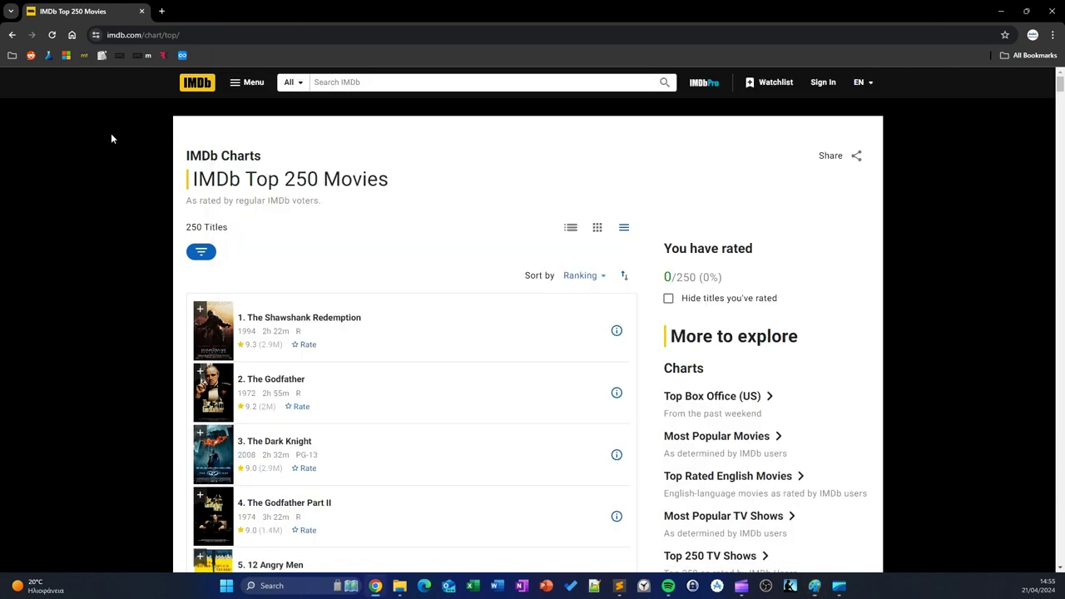
{"action": "left_click", "coordinate": [139, 35]}
{"action": "right_click", "coordinate": [139, 35]}
{"action": "left_click", "coordinate": [173, 140]}
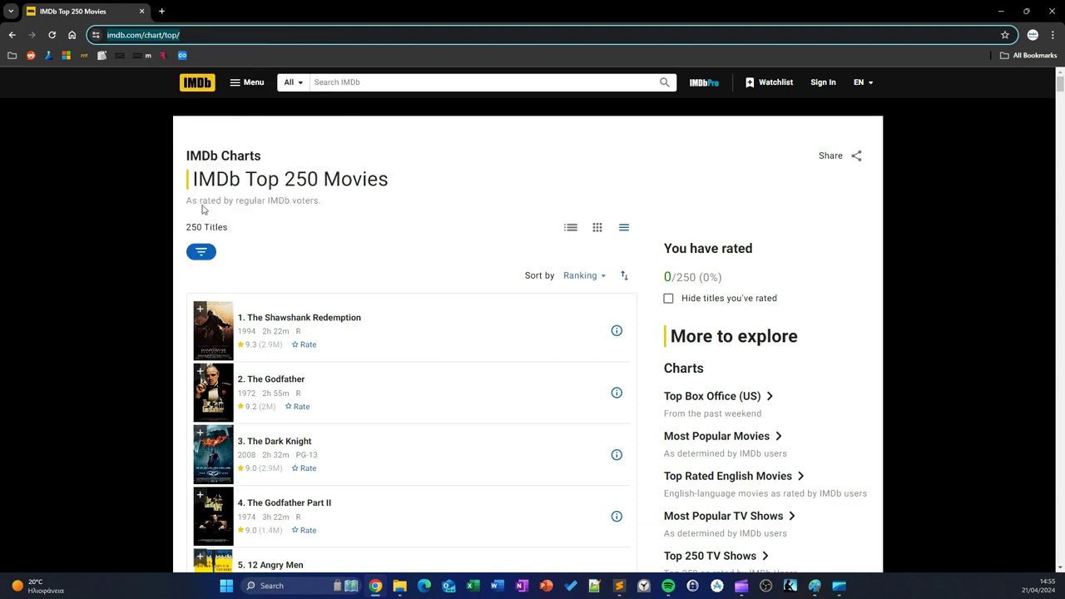
{"action": "left_click", "coordinate": [134, 206]}
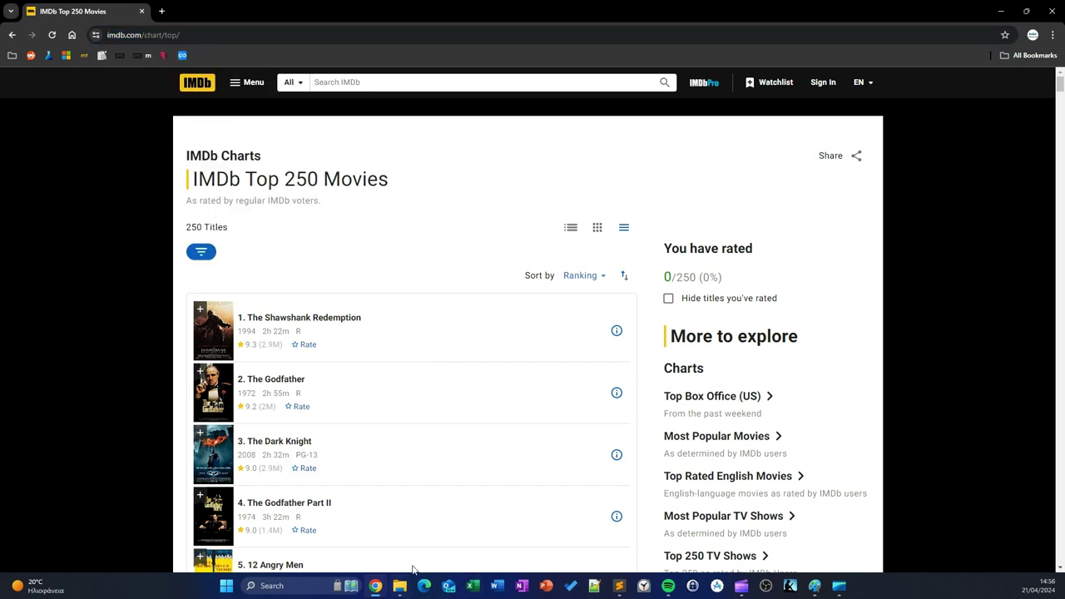
{"action": "left_click", "coordinate": [473, 587]}
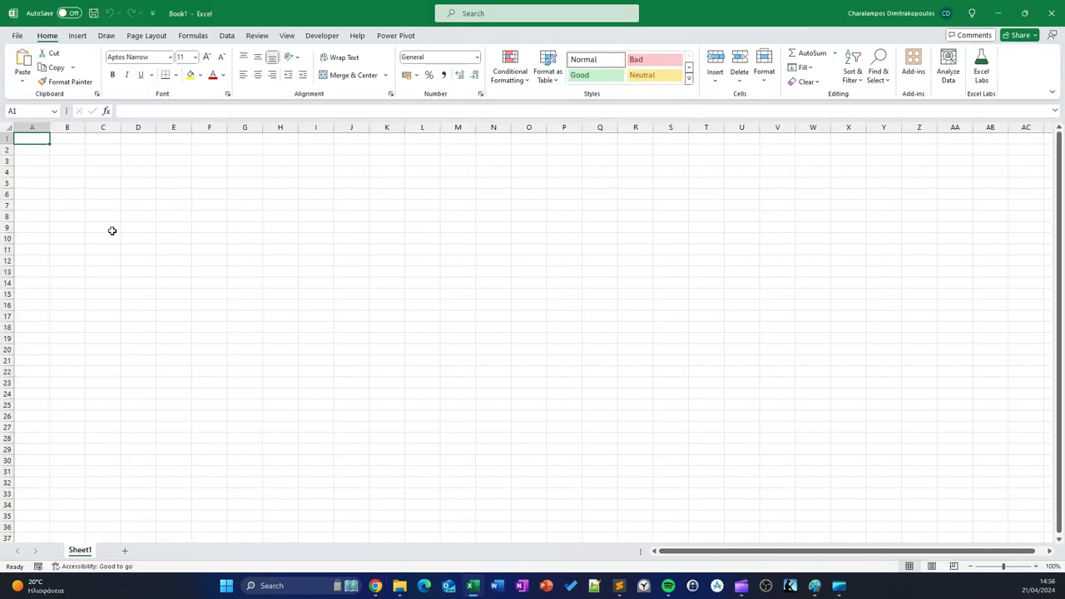
- Import the IMDb page with Data > From Web and open Table 1 for transformation
{"action": "left_click", "coordinate": [227, 36]}
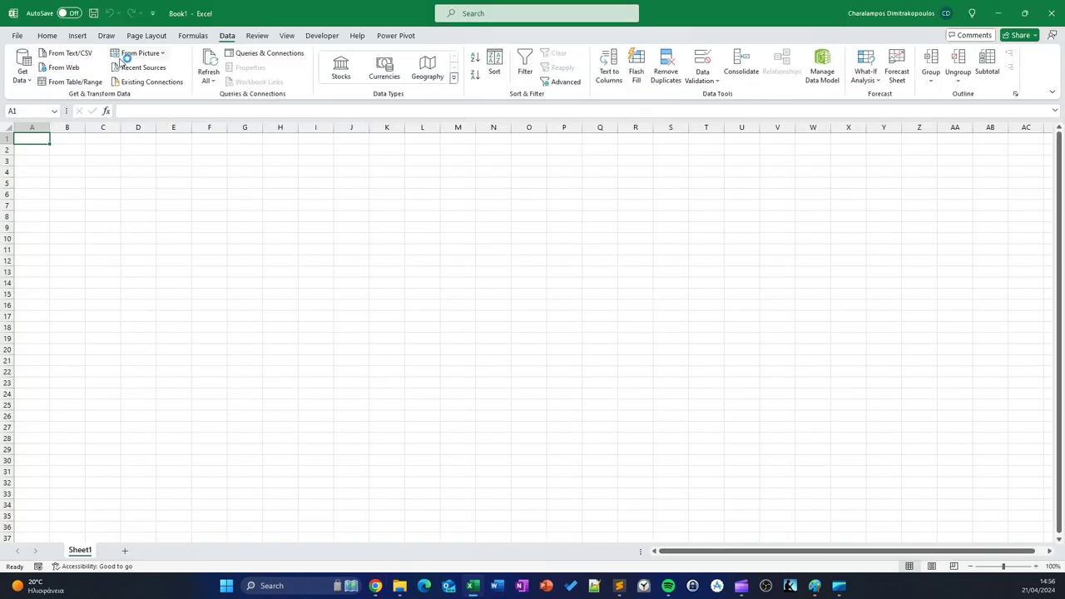
{"action": "left_click", "coordinate": [645, 326]}
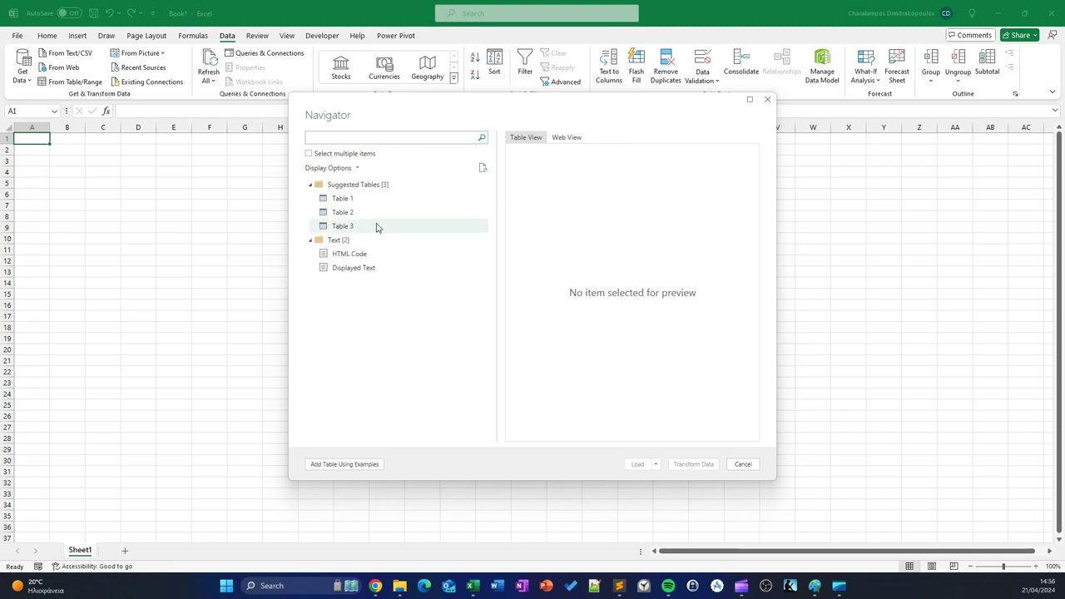
{"action": "left_click", "coordinate": [372, 204]}
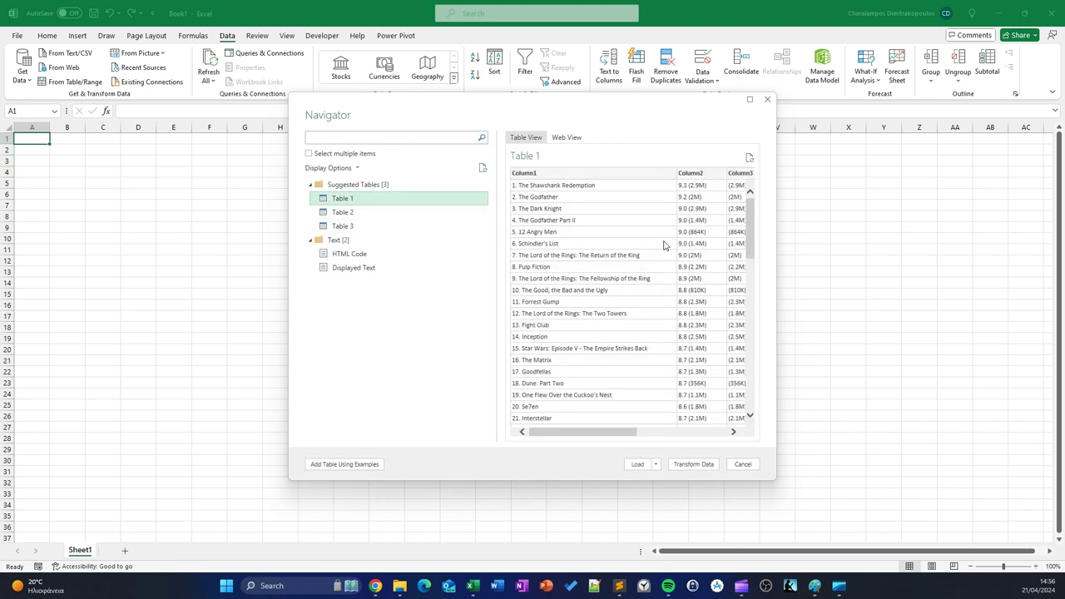
{"action": "scroll", "coordinate": [682, 258], "scroll_direction": "right", "scroll_amount": 5}
{"action": "scroll", "coordinate": [683, 258], "scroll_direction": "right", "scroll_amount": 1}
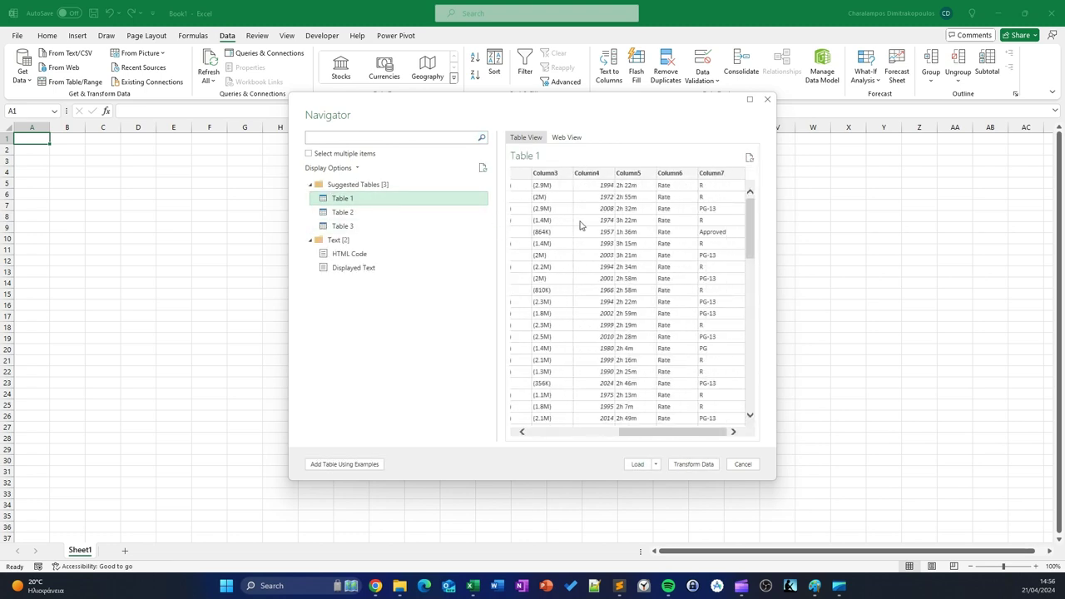
{"action": "left_click", "coordinate": [694, 464]}
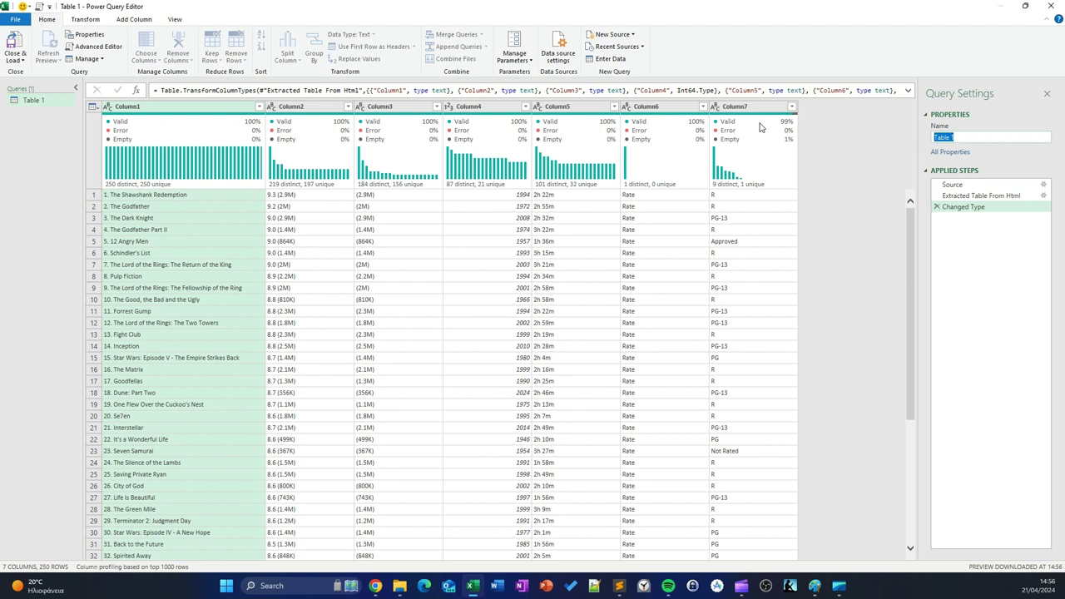
- Rename the query from Table 1 to 'IMDB 250' and select Column1
{"action": "key", "text": "Caps_Lock"}
{"action": "key", "text": "BackSpace"}
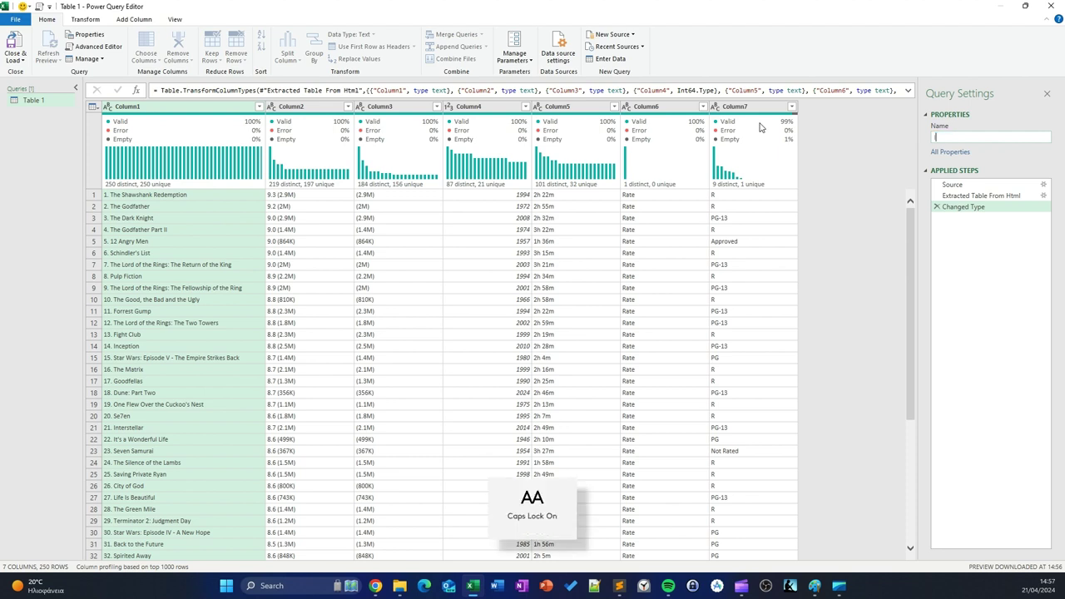
{"action": "type", "text": "IMDB 250"}
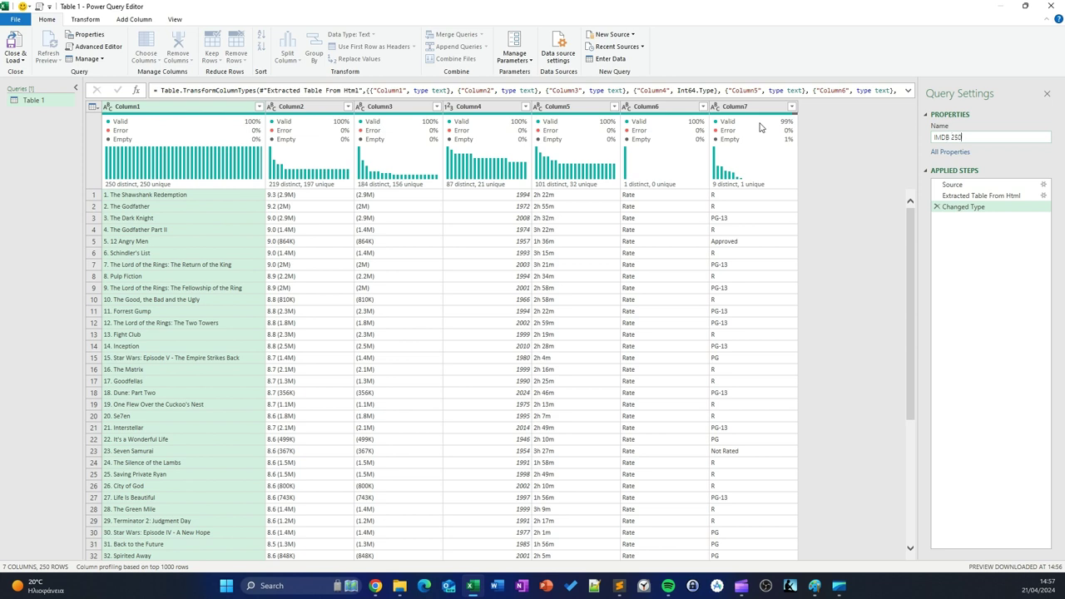
{"action": "key", "text": "Caps_Lock"}
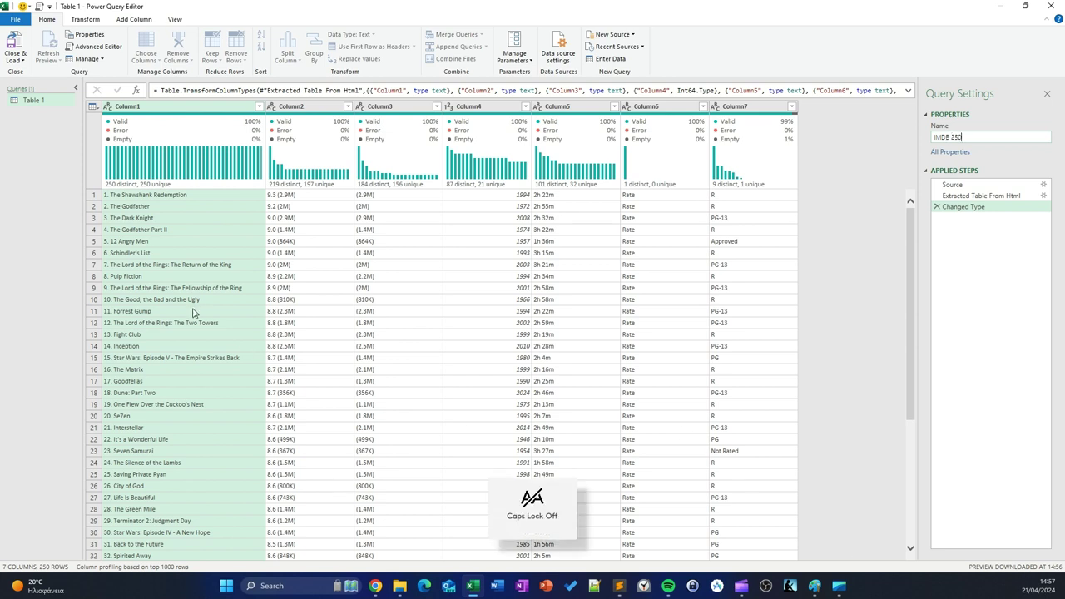
{"action": "key", "text": "Return"}
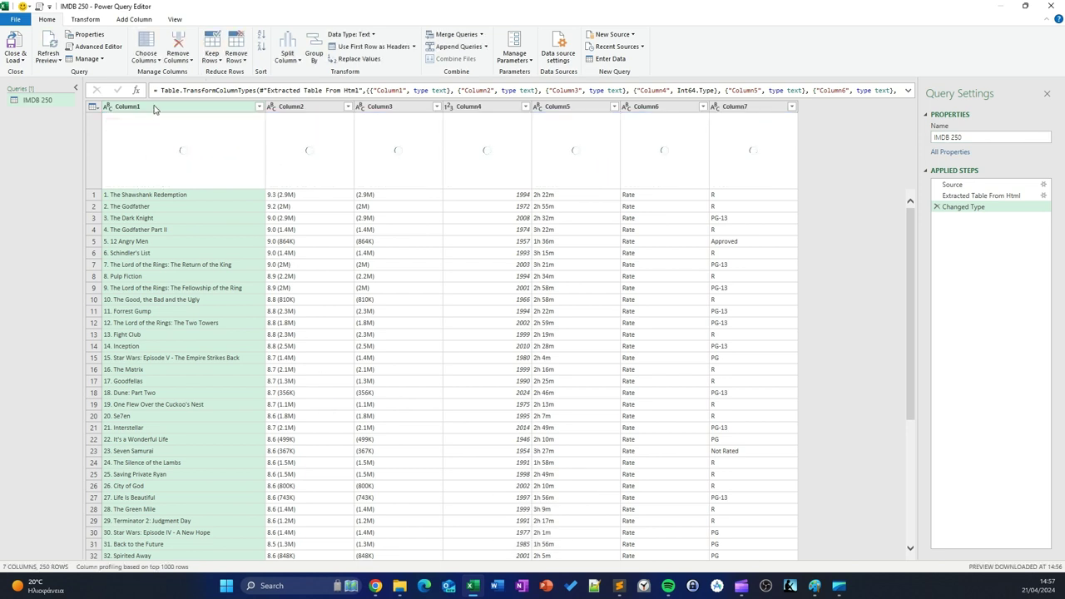
{"action": "left_click", "coordinate": [155, 107]}
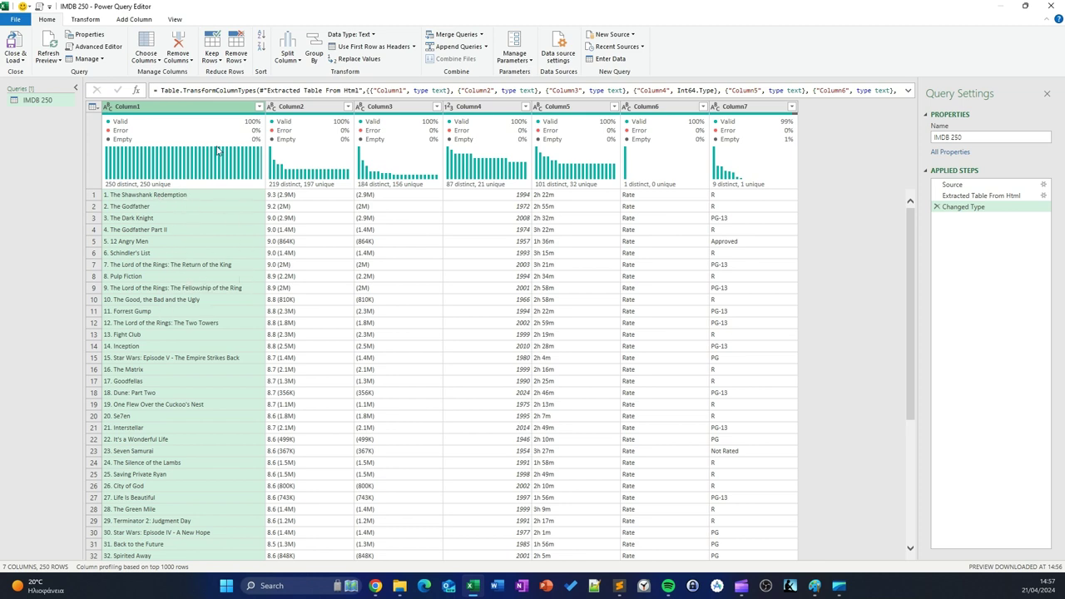
- Split Column1 by delimiter at the left-most occurrence, separating rank from title
{"action": "left_click", "coordinate": [286, 57]}
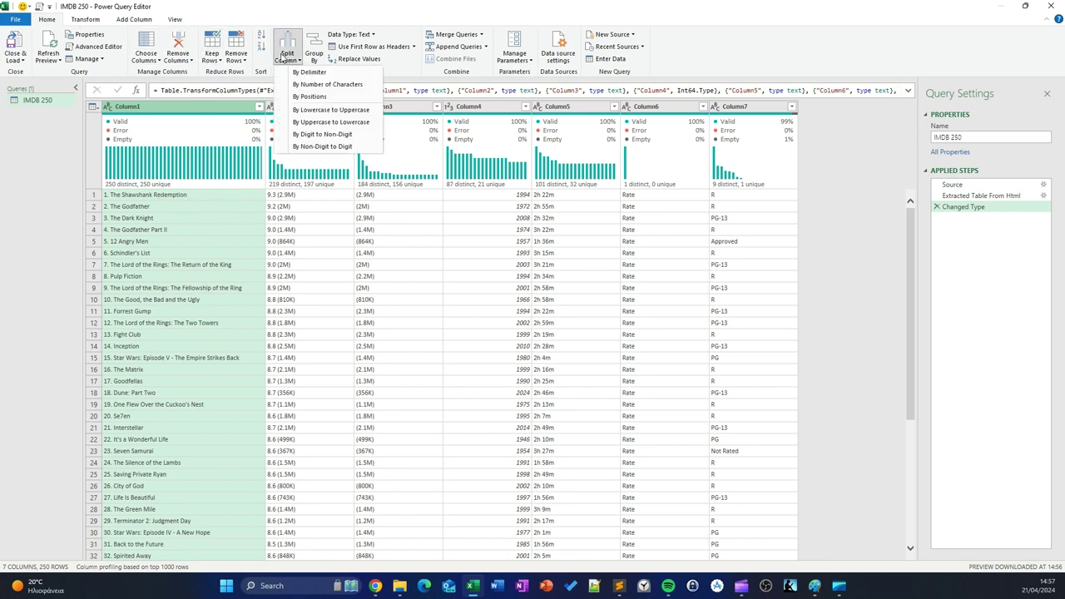
{"action": "left_click", "coordinate": [310, 72]}
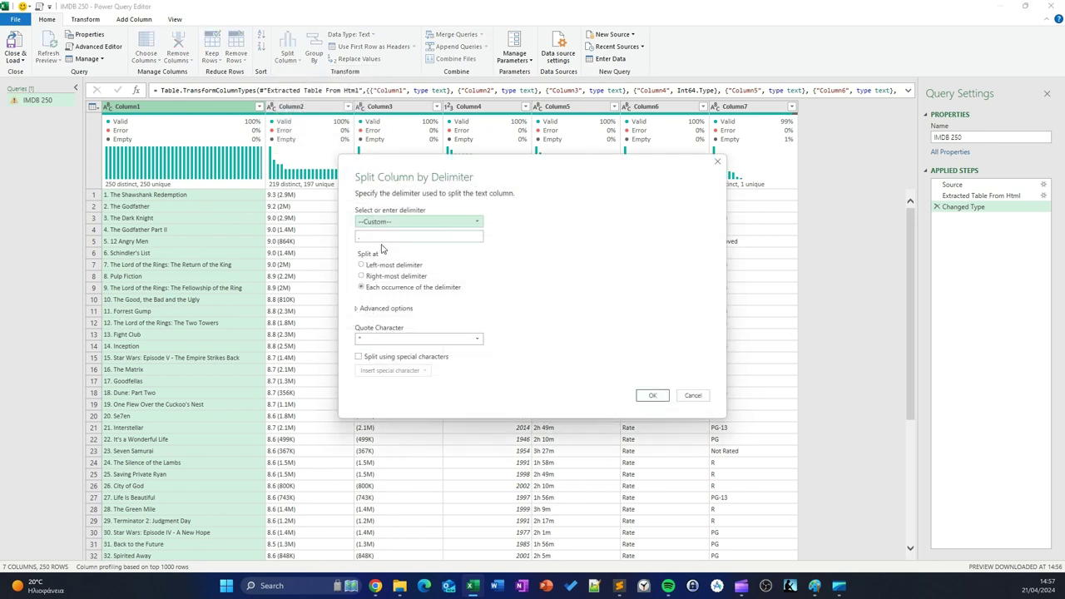
{"action": "left_click", "coordinate": [382, 236]}
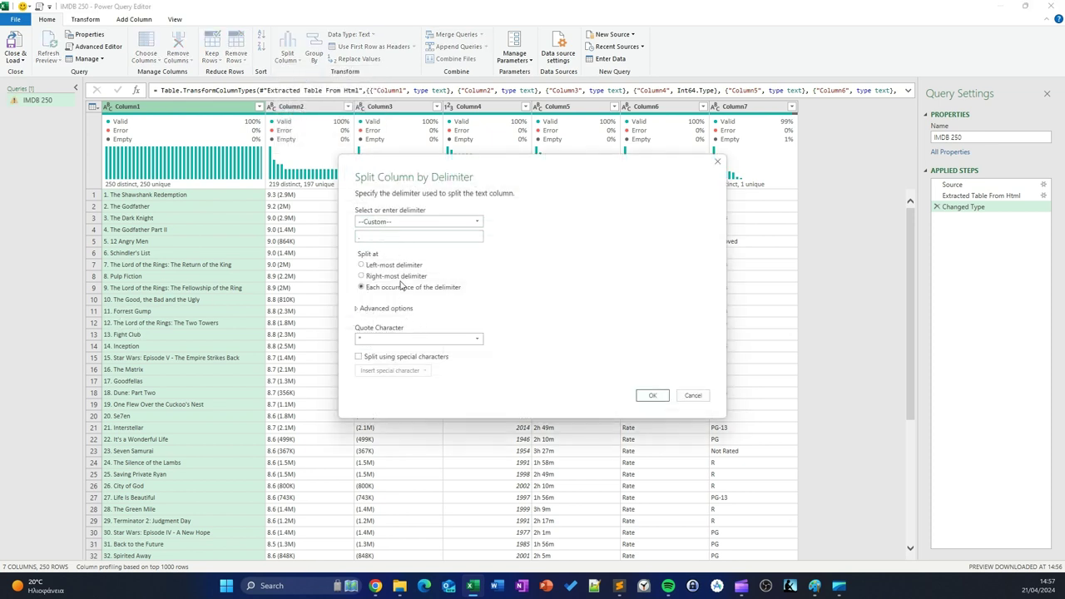
{"action": "left_click", "coordinate": [395, 265]}
{"action": "left_click", "coordinate": [652, 396]}
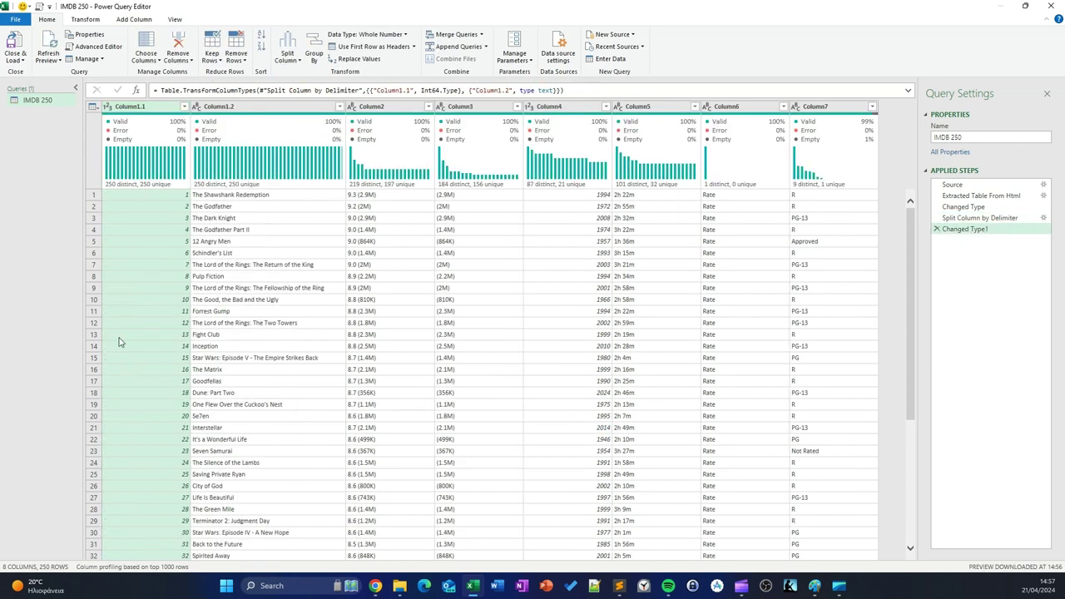
- Rename Column1.1 to 'Ranking' and Column1.2 to 'Title', then select Column2
{"action": "double_click", "coordinate": [133, 106]}
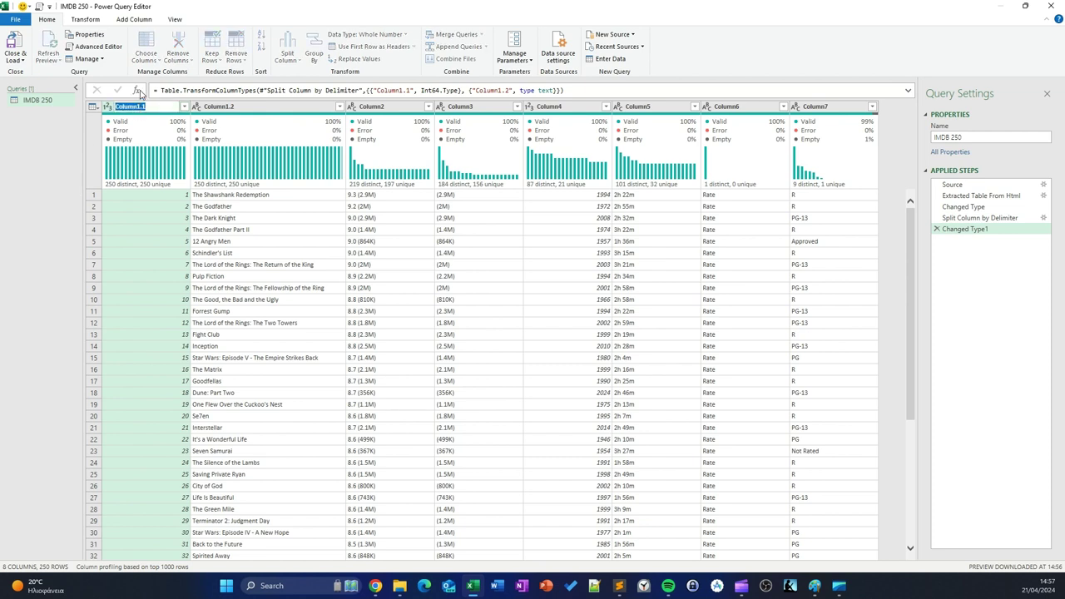
{"action": "type", "text": "Ranking"}
{"action": "double_click", "coordinate": [237, 106]}
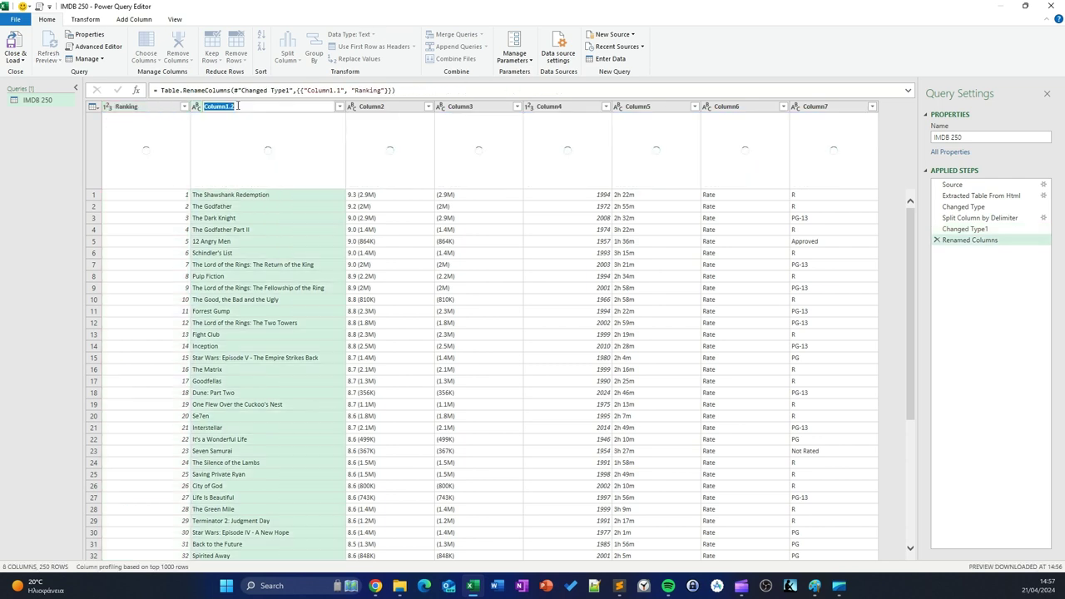
{"action": "type", "text": "T"}
{"action": "type", "text": "itle"}
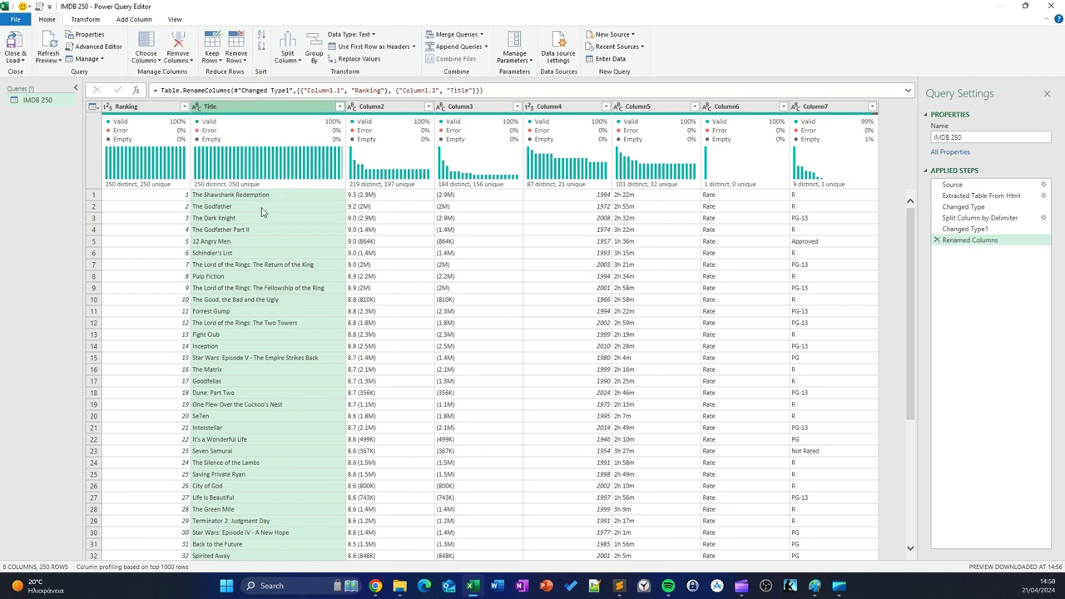
{"action": "left_click", "coordinate": [375, 109]}
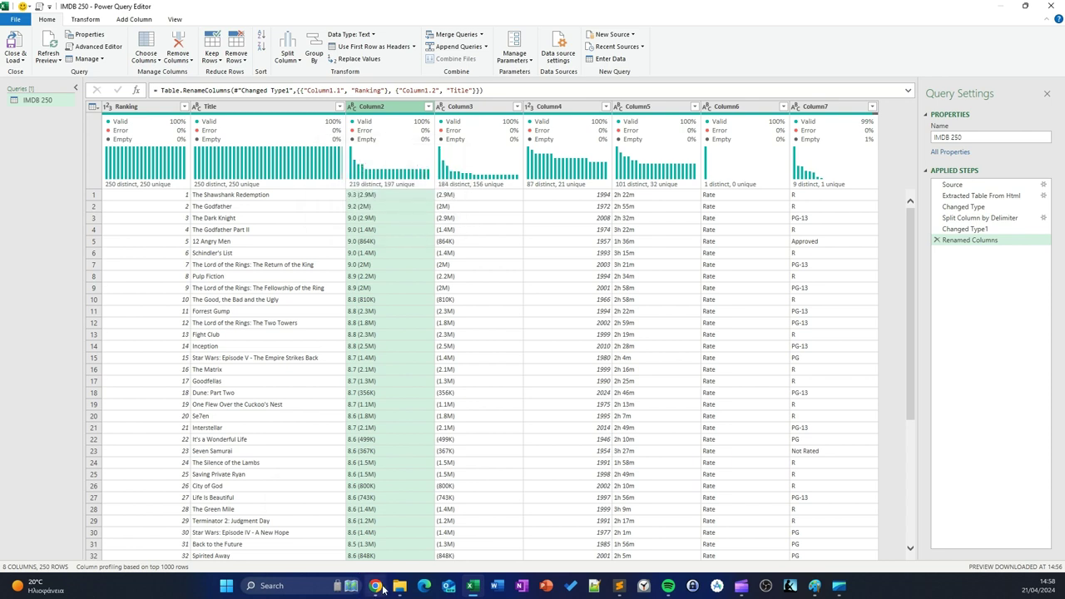
- Compare with the IMDb chart page in Chrome, then scroll through the query rows
{"action": "mouse_move", "coordinate": [376, 585]}
{"action": "left_click", "coordinate": [411, 530]}
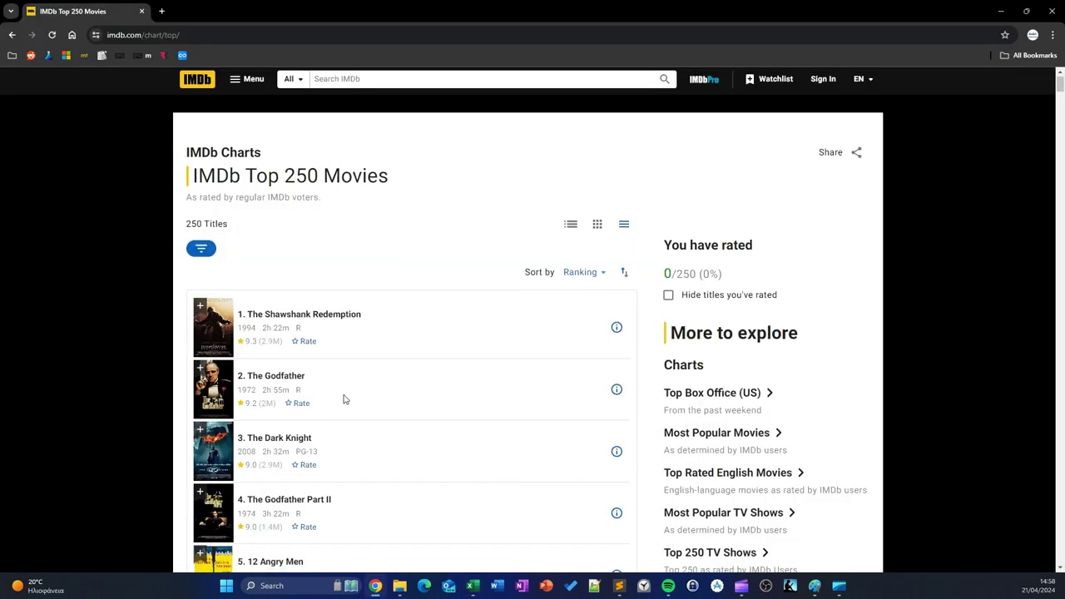
{"action": "left_click", "coordinate": [1001, 12]}
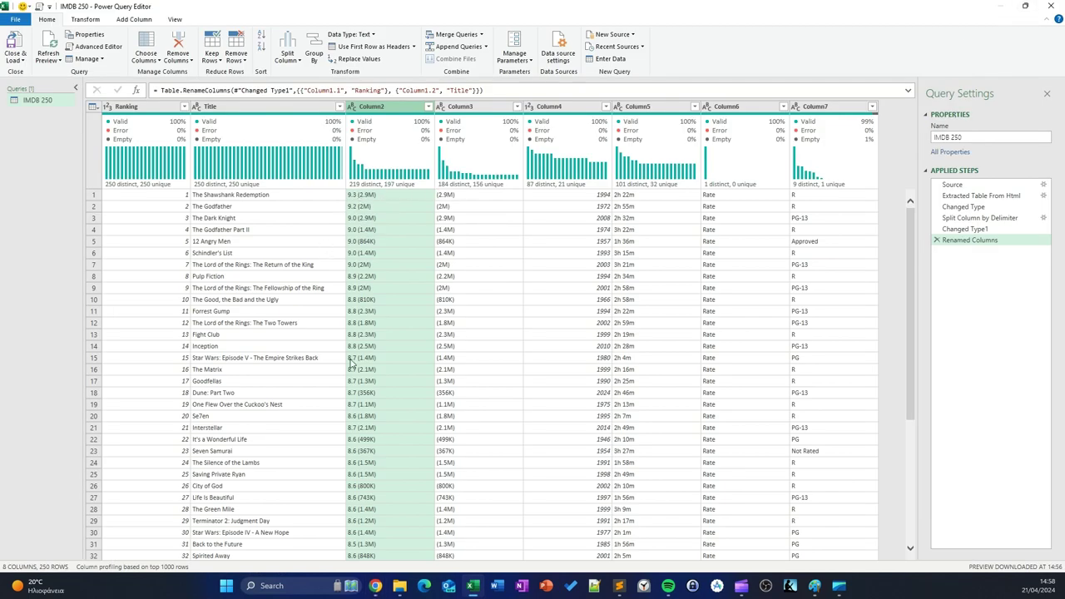
{"action": "scroll", "coordinate": [385, 347], "scroll_direction": "down", "scroll_amount": 6}
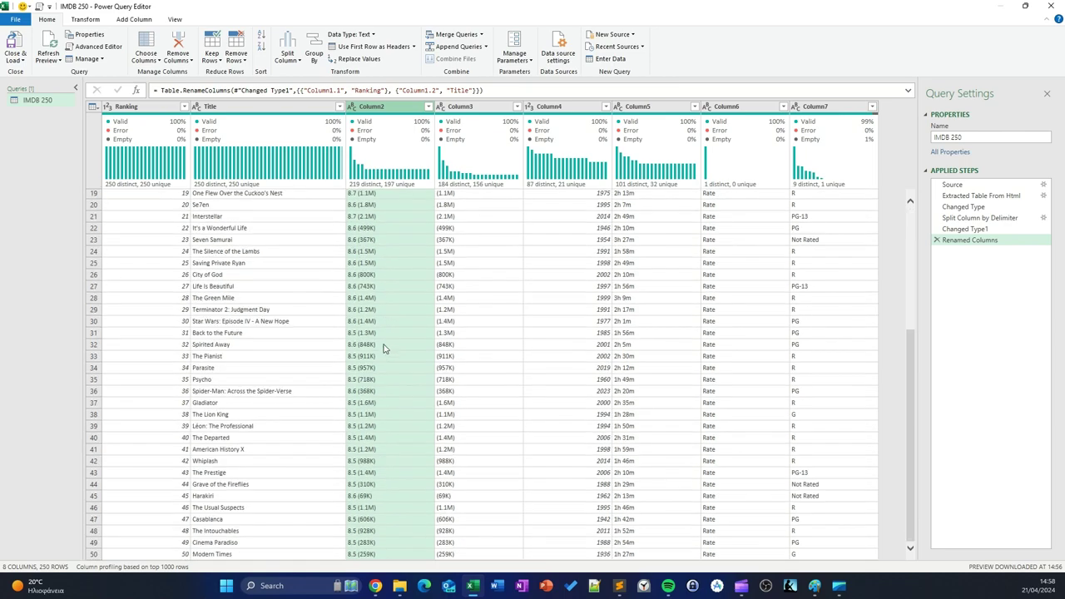
{"action": "scroll", "coordinate": [383, 354], "scroll_direction": "down", "scroll_amount": 15}
{"action": "scroll", "coordinate": [378, 366], "scroll_direction": "down", "scroll_amount": 7}
{"action": "scroll", "coordinate": [371, 379], "scroll_direction": "down", "scroll_amount": 4}
{"action": "scroll", "coordinate": [364, 389], "scroll_direction": "down", "scroll_amount": 3}
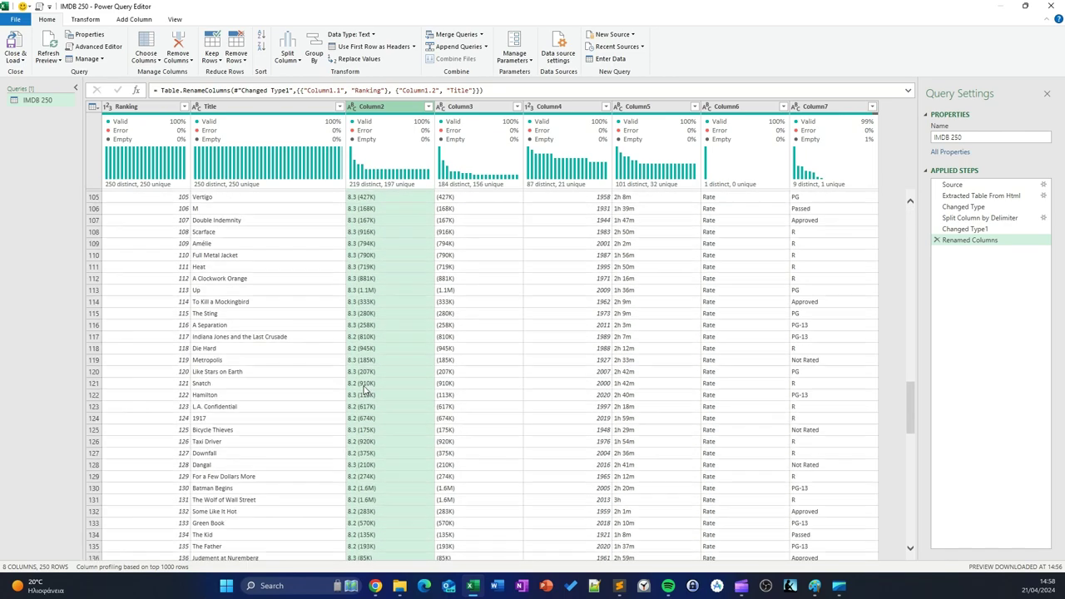
{"action": "scroll", "coordinate": [364, 388], "scroll_direction": "up", "scroll_amount": 12}
- Review Column2's rating-and-votes values in its filter list, then show Column2's split options
{"action": "left_click", "coordinate": [428, 106]}
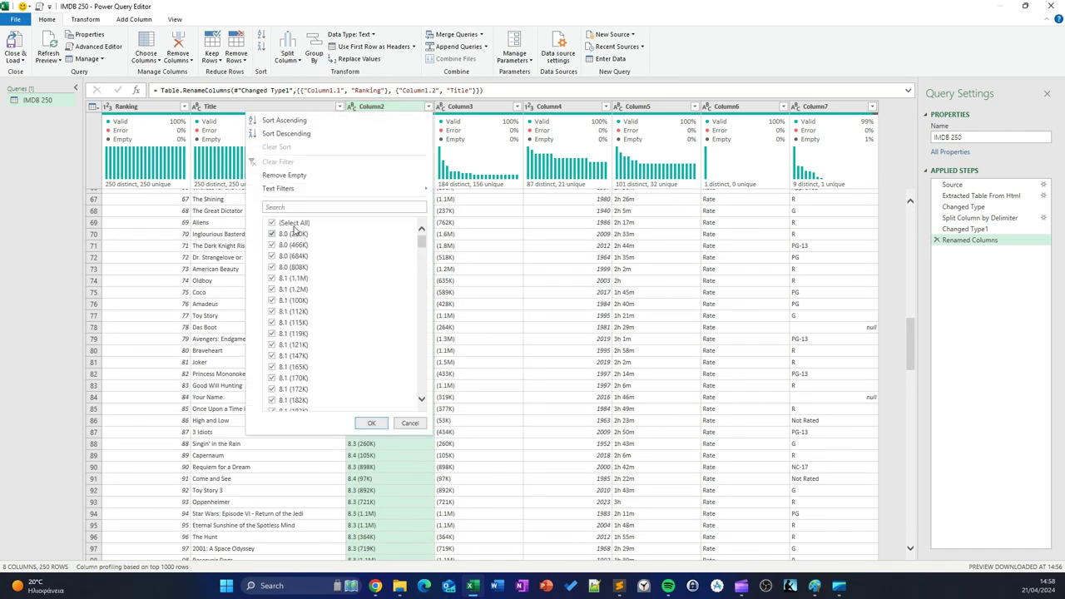
{"action": "scroll", "coordinate": [312, 383], "scroll_direction": "down", "scroll_amount": 3}
{"action": "scroll", "coordinate": [307, 352], "scroll_direction": "down", "scroll_amount": 3}
{"action": "left_click", "coordinate": [166, 318]}
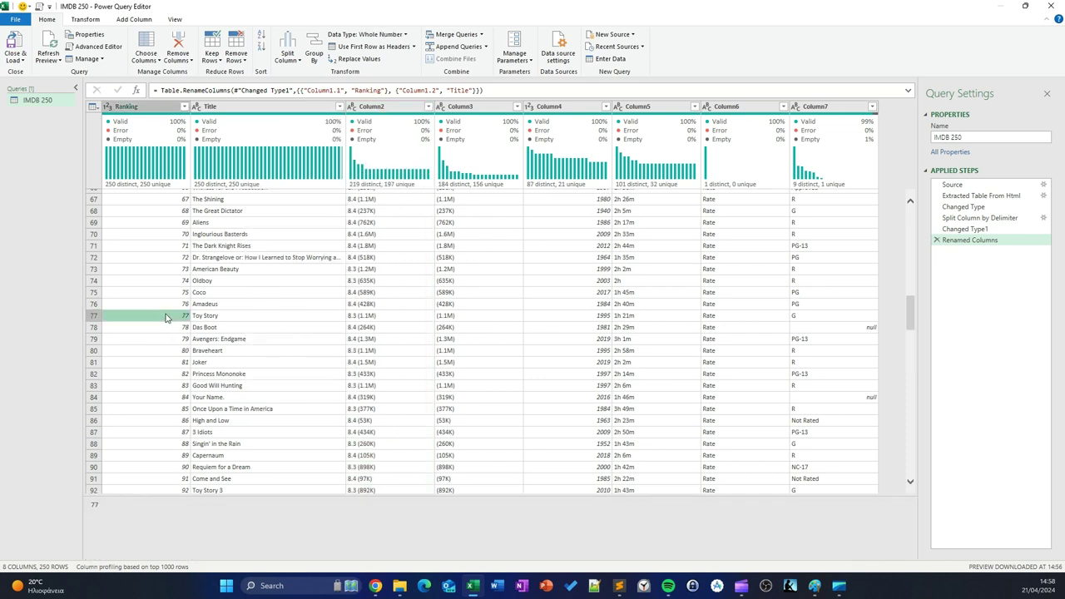
{"action": "left_click", "coordinate": [374, 110]}
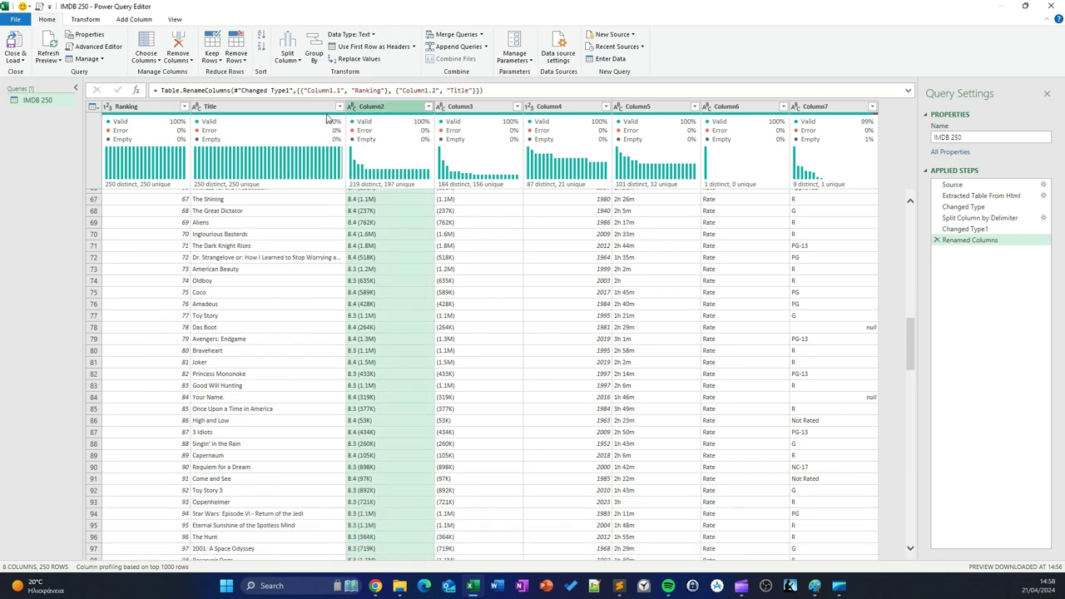
{"action": "left_click", "coordinate": [287, 54]}
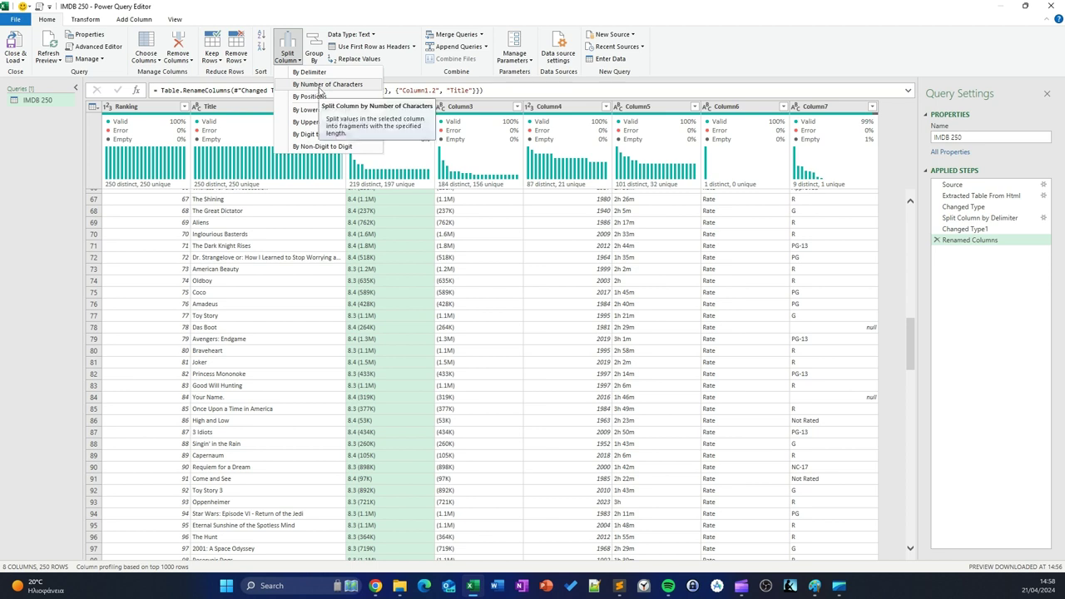
- Split the rating off Column2 once by characters from the left and name it 'Star Ranking'
{"action": "left_click", "coordinate": [320, 85]}
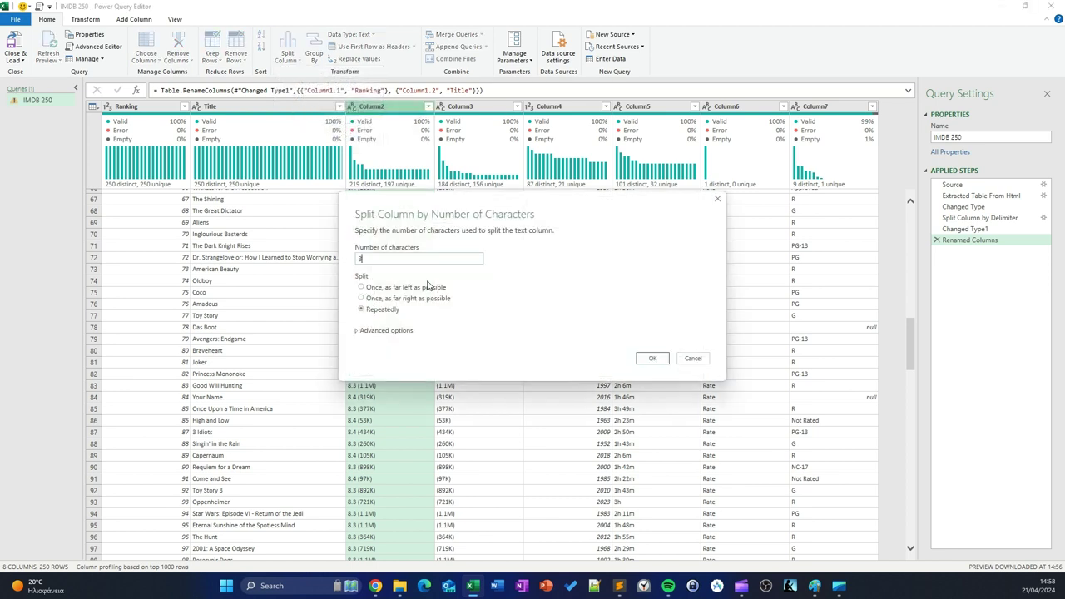
{"action": "left_click", "coordinate": [402, 288]}
{"action": "left_click", "coordinate": [653, 358]}
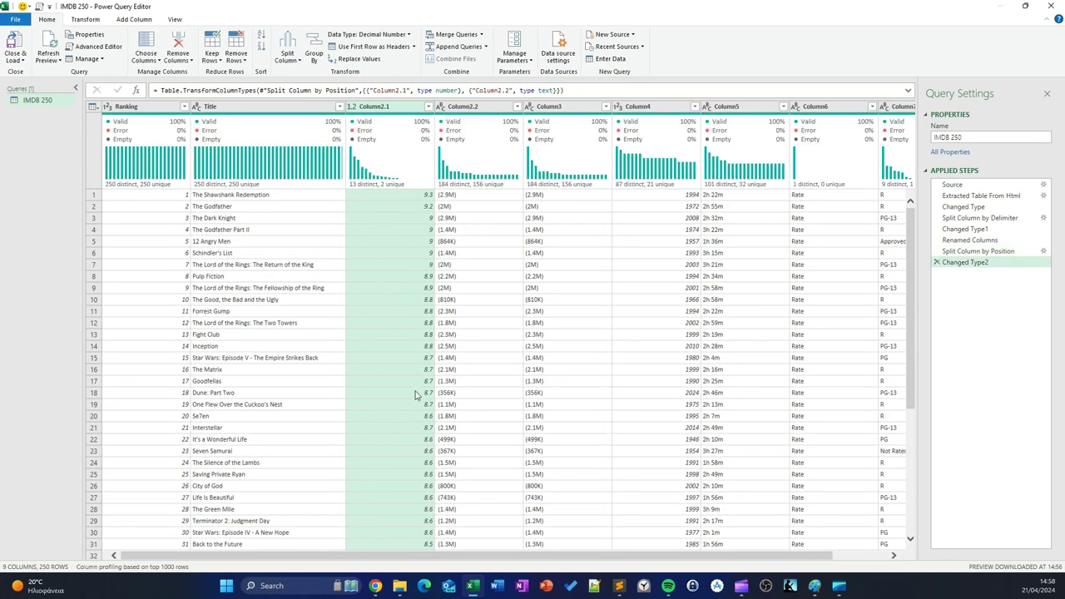
{"action": "double_click", "coordinate": [396, 108]}
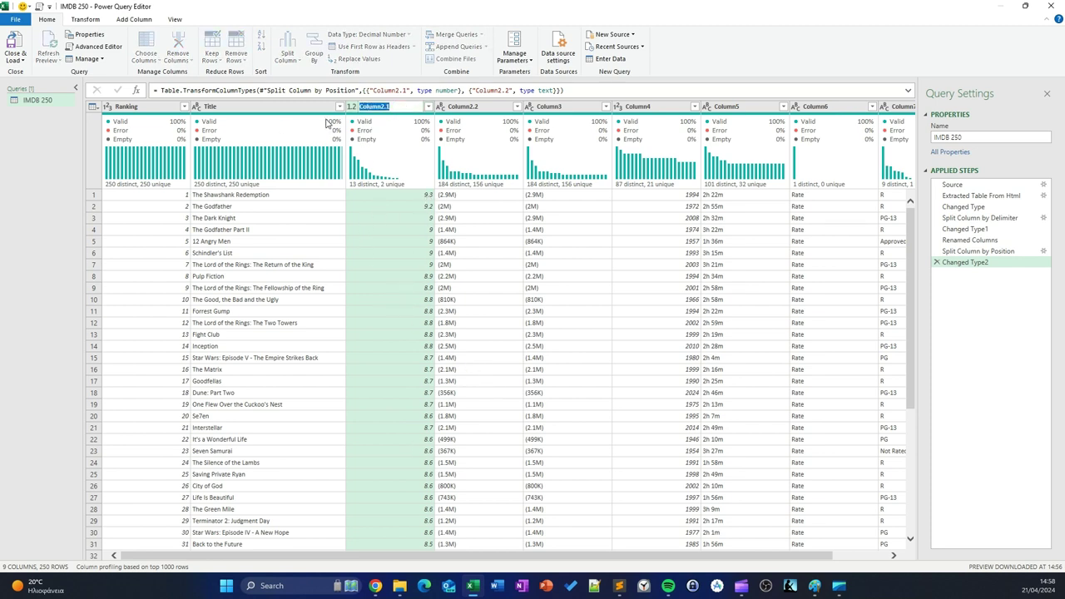
{"action": "type", "text": "Star Ranking"}
{"action": "left_click", "coordinate": [480, 108]}
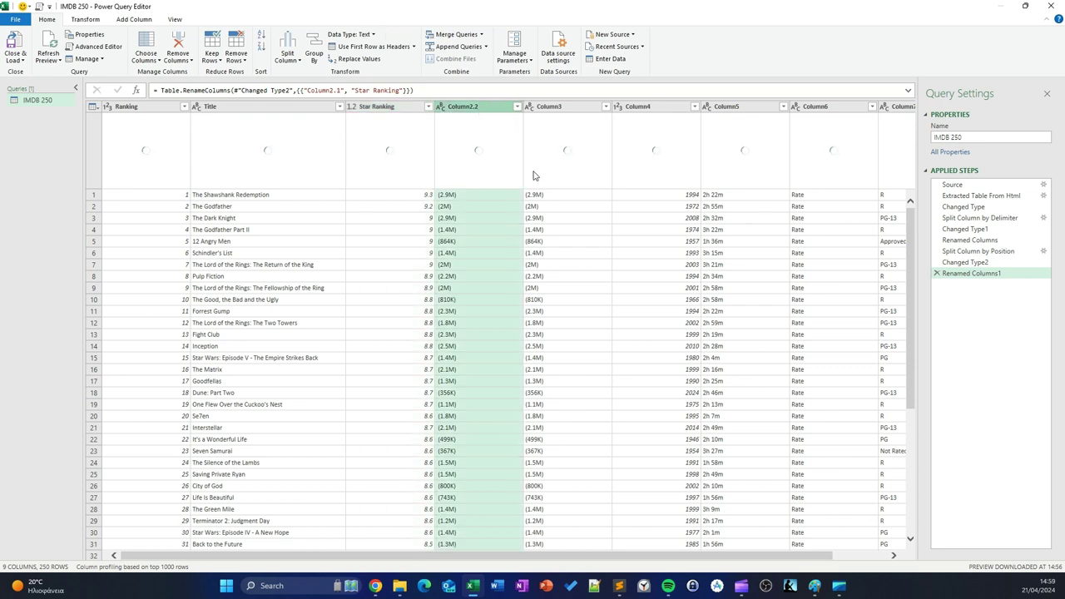
- Remove the redundant Column2.2 vote-count column
{"action": "right_click", "coordinate": [474, 111]}
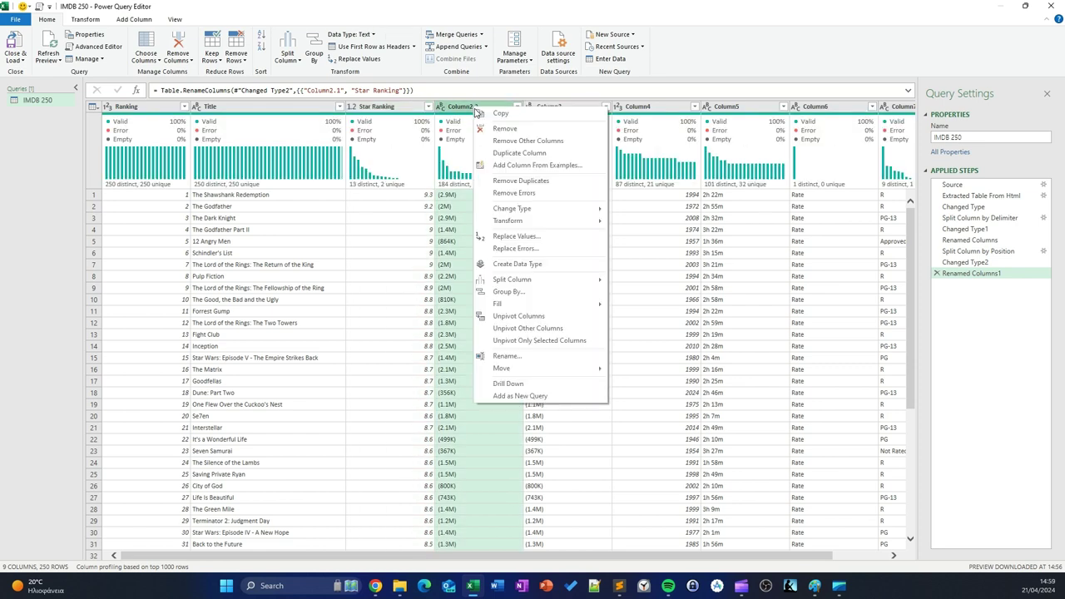
{"action": "left_click", "coordinate": [492, 131]}
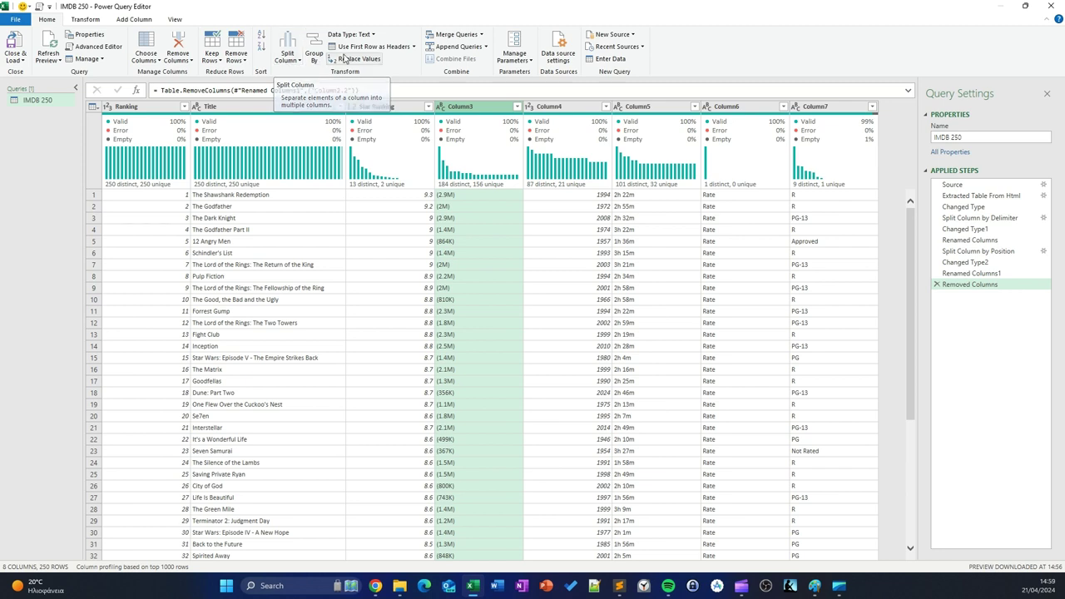
- Replace the opening and closing brackets in Column3 with nothing
{"action": "left_click", "coordinate": [349, 59]}
{"action": "type", "text": "("}
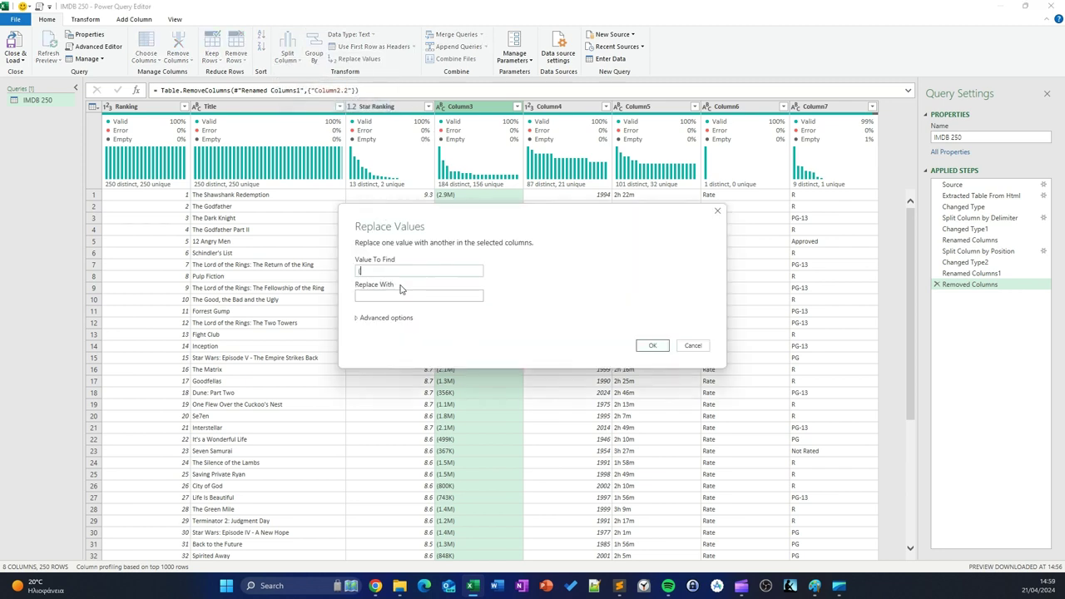
{"action": "left_click", "coordinate": [652, 345]}
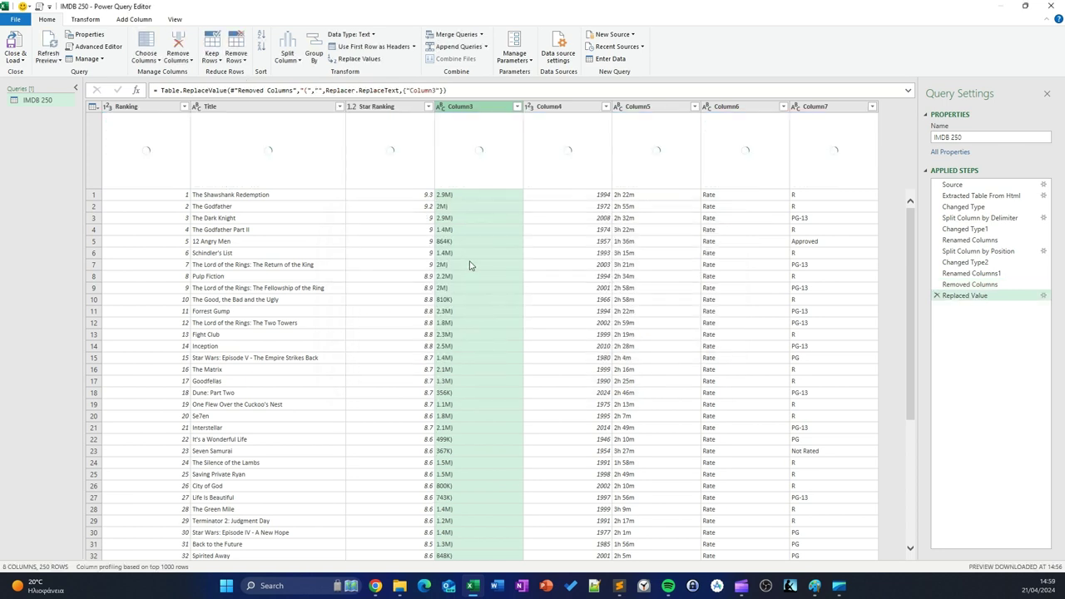
{"action": "left_click", "coordinate": [358, 60]}
{"action": "type", "text": ")"}
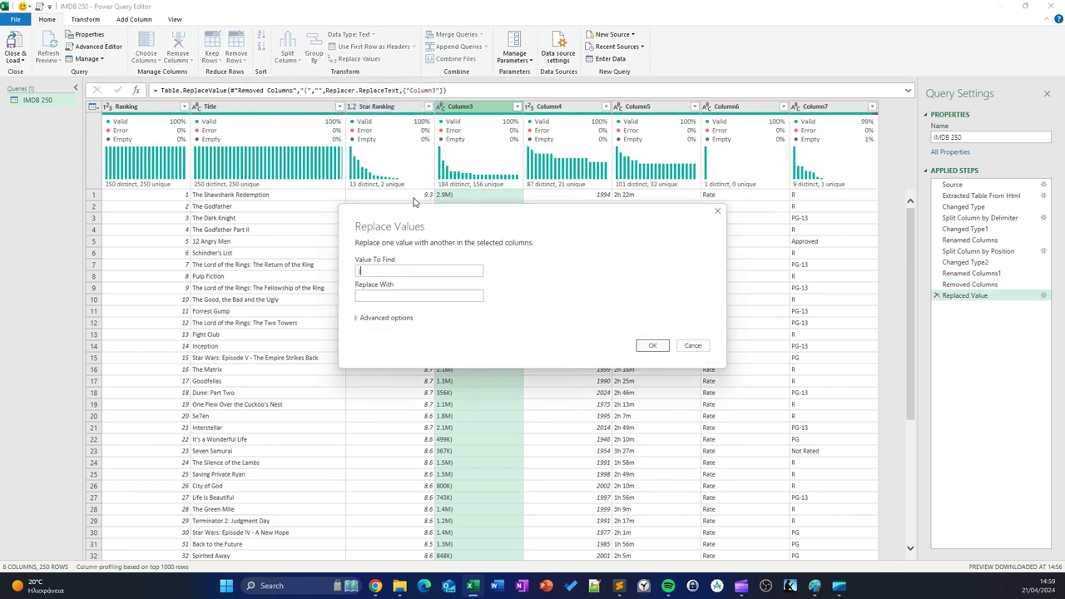
{"action": "left_click", "coordinate": [650, 345]}
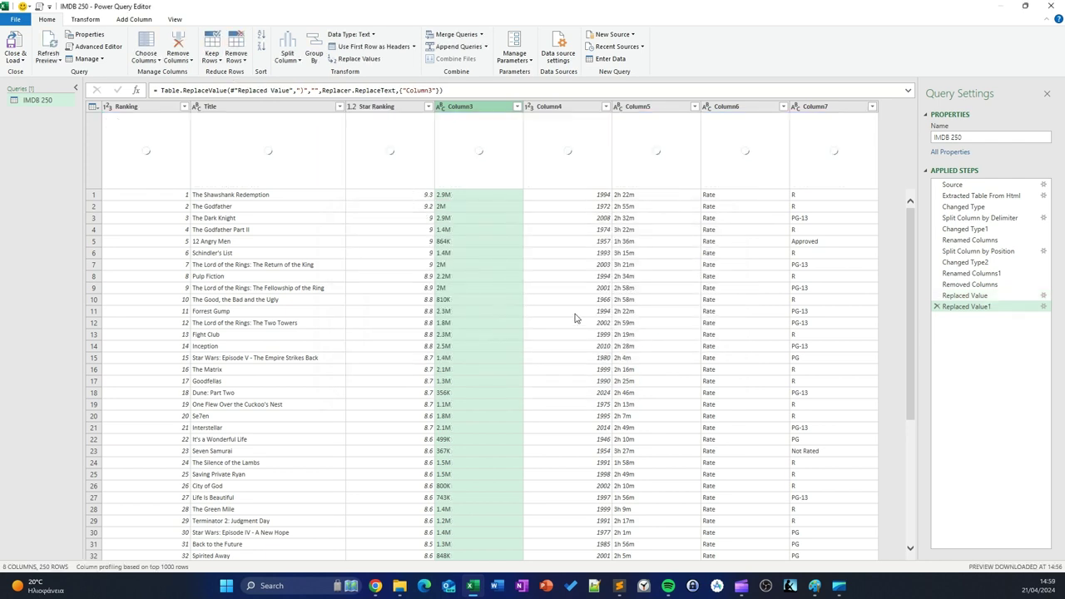
- Split Column3 once by one character from the right, separating the M/K suffix
{"action": "left_click", "coordinate": [287, 51]}
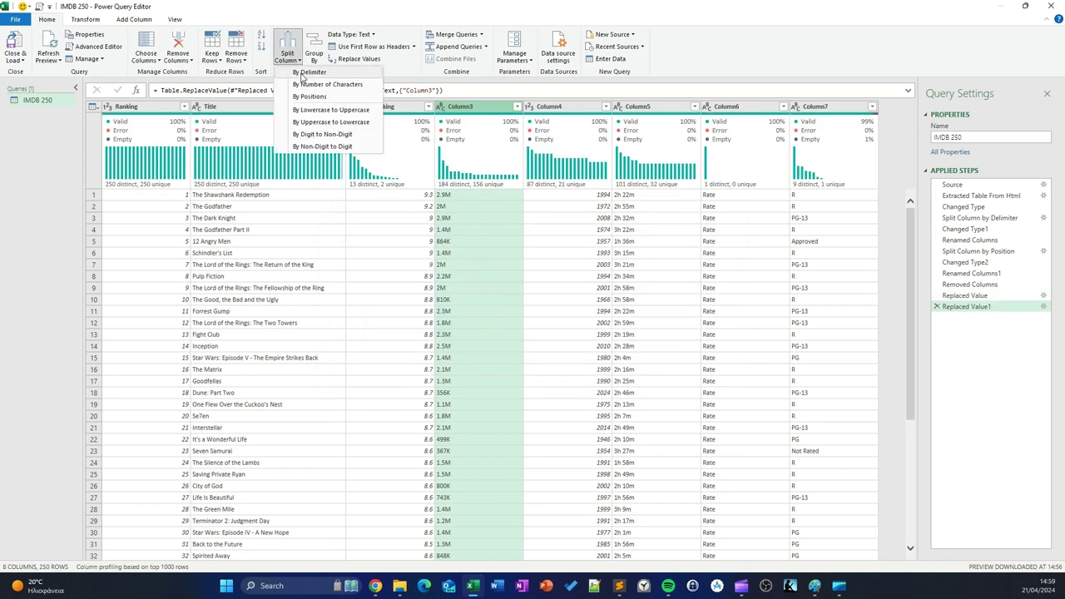
{"action": "left_click", "coordinate": [304, 85]}
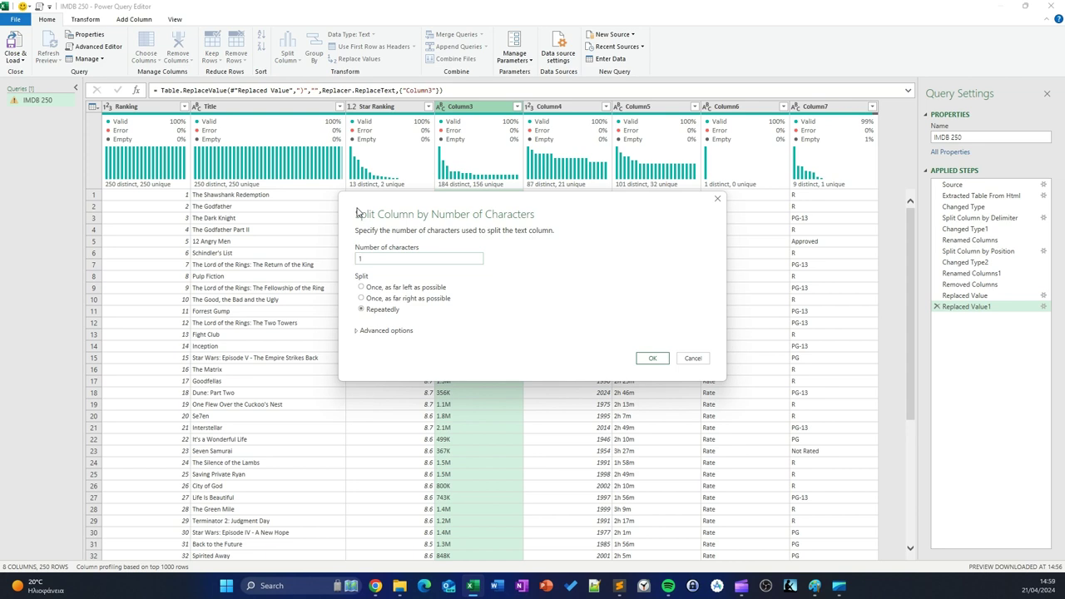
{"action": "left_click", "coordinate": [413, 300]}
{"action": "left_click", "coordinate": [654, 360]}
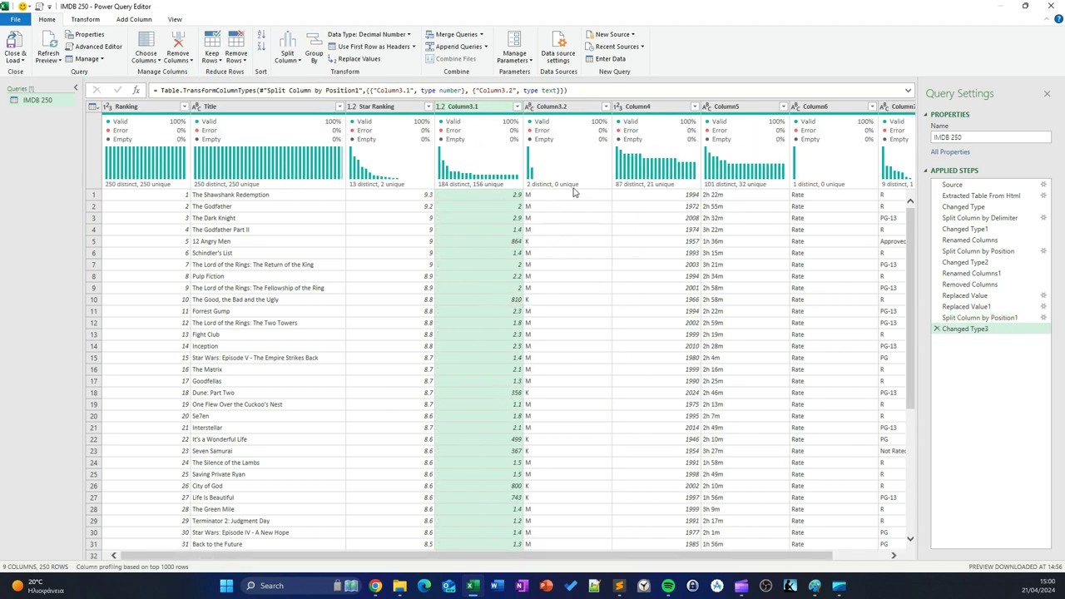
- In Column3.2, replace M with 1000000 and K with 1000, then check the remaining values
{"action": "left_click", "coordinate": [542, 143]}
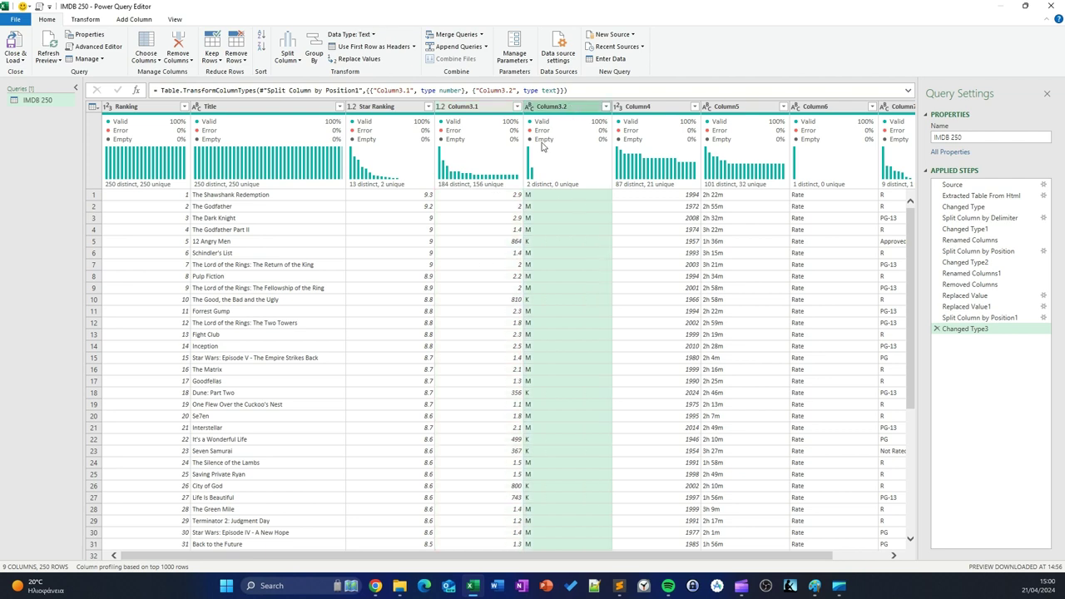
{"action": "left_click", "coordinate": [345, 60]}
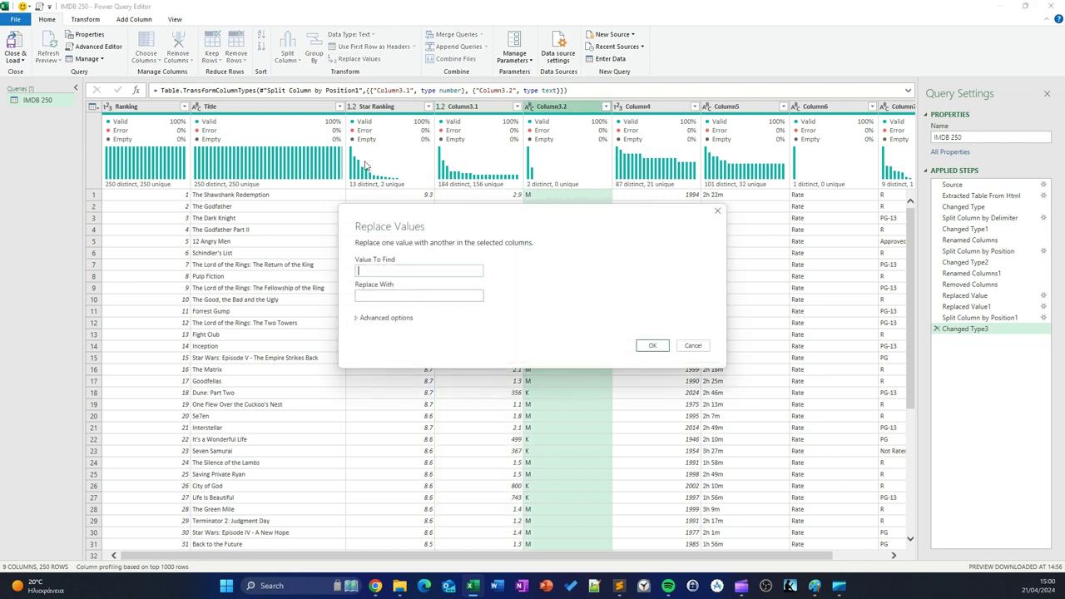
{"action": "key", "text": "shift+F10"}
{"action": "key", "text": "Escape"}
{"action": "type", "text": "000000"}
{"action": "left_click", "coordinate": [663, 346]}
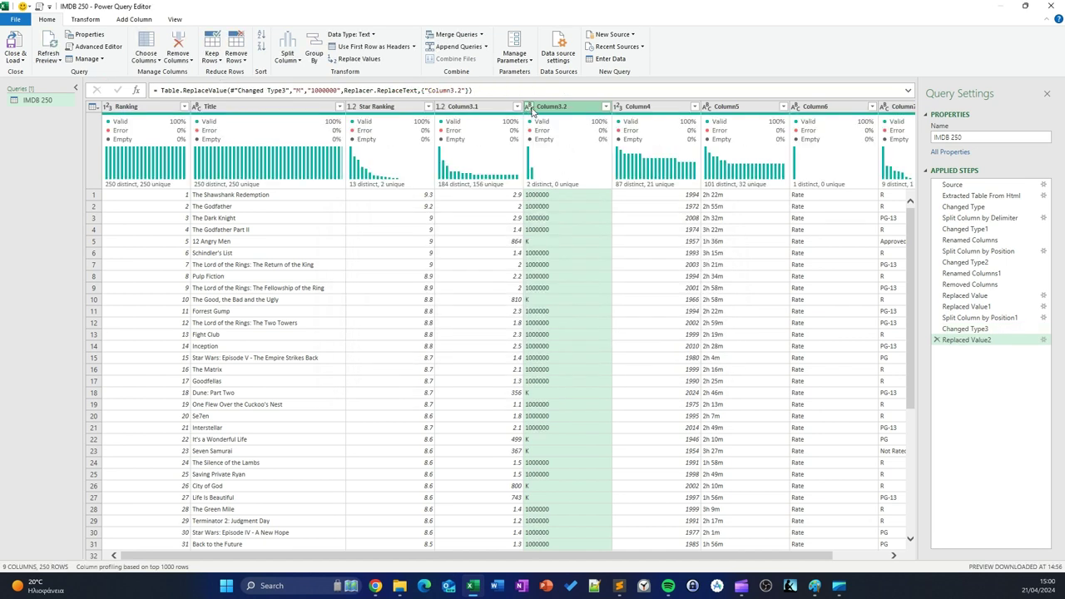
{"action": "left_click", "coordinate": [356, 58]}
{"action": "type", "text": "1000"}
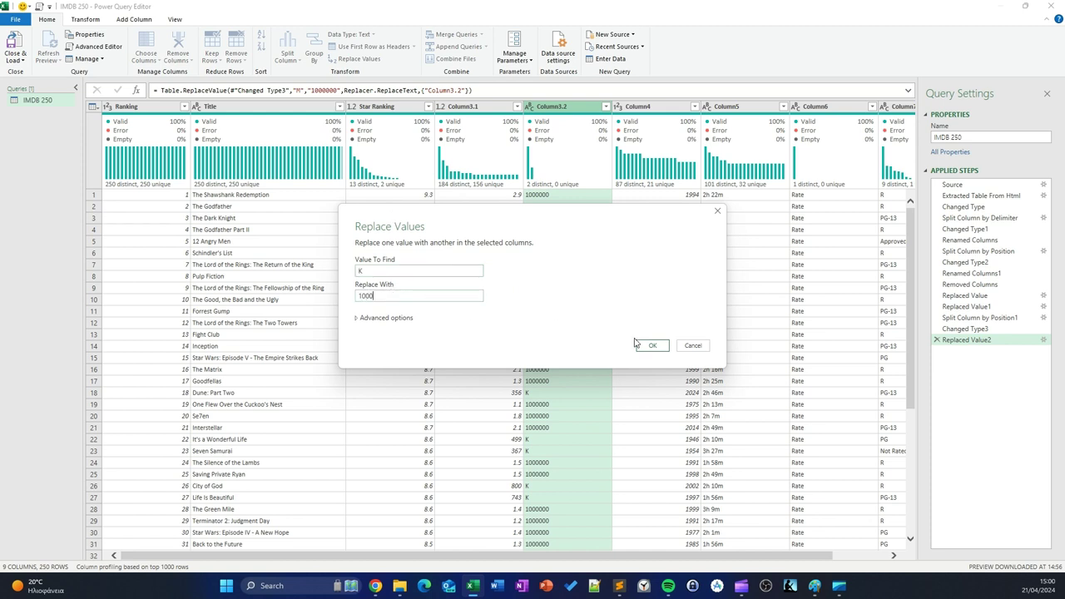
{"action": "left_click", "coordinate": [653, 346]}
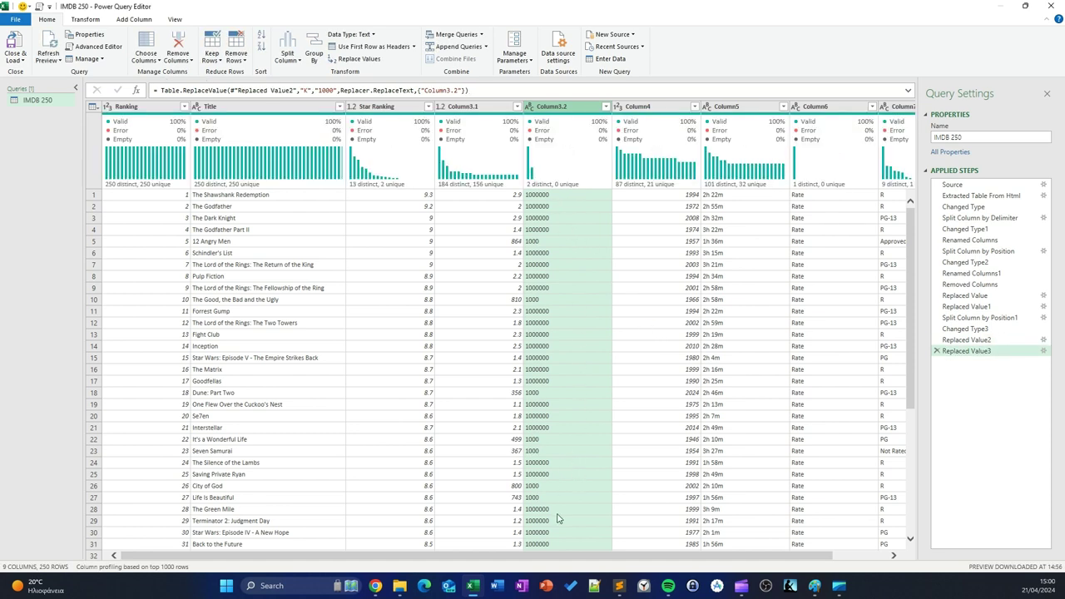
{"action": "left_click", "coordinate": [605, 107]}
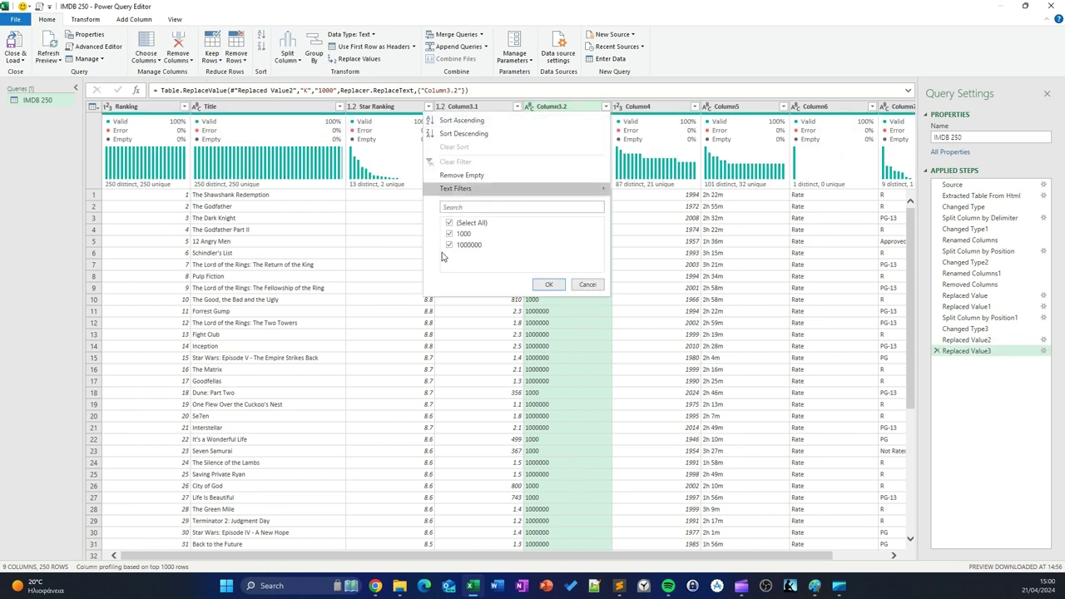
{"action": "left_click", "coordinate": [582, 285]}
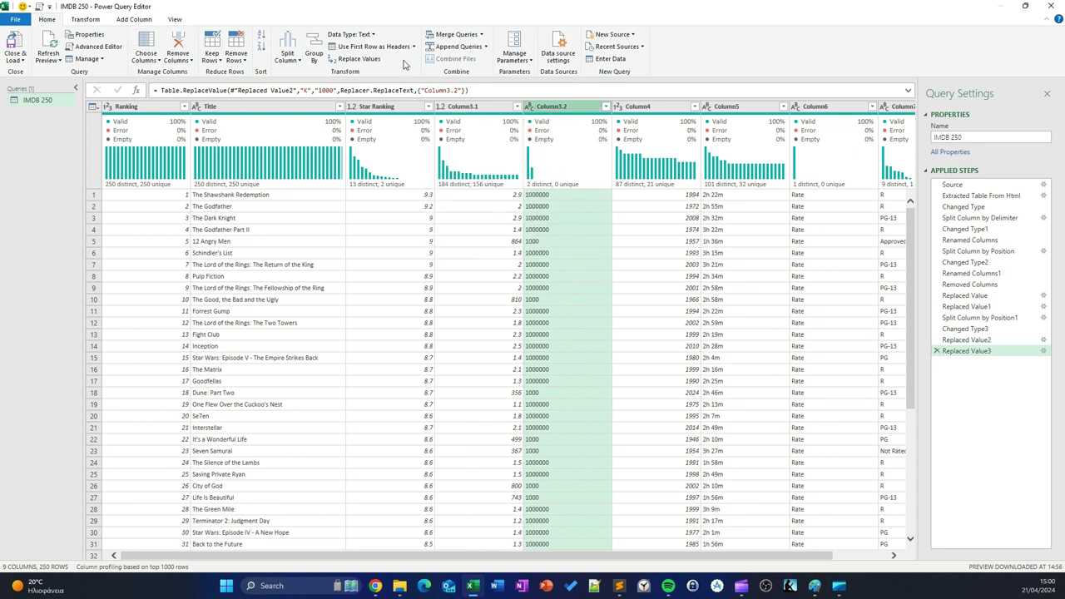
- Make Column3.2 a whole number and multiply Column3.1 by Column3.2 into a Multiplication column
{"action": "left_click", "coordinate": [531, 107]}
{"action": "left_click", "coordinate": [566, 142]}
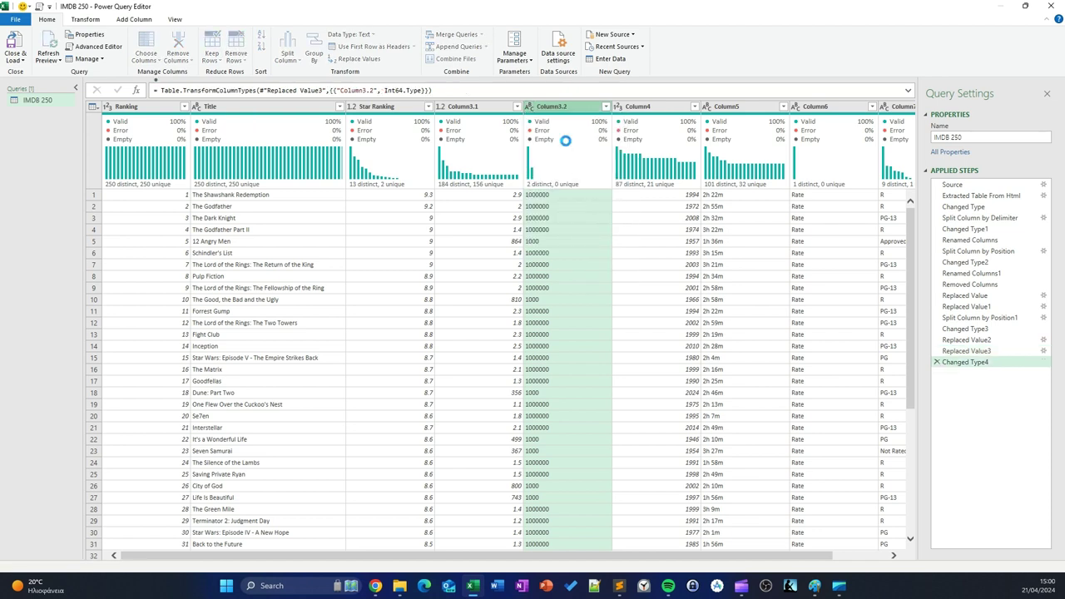
{"action": "left_click", "coordinate": [509, 108]}
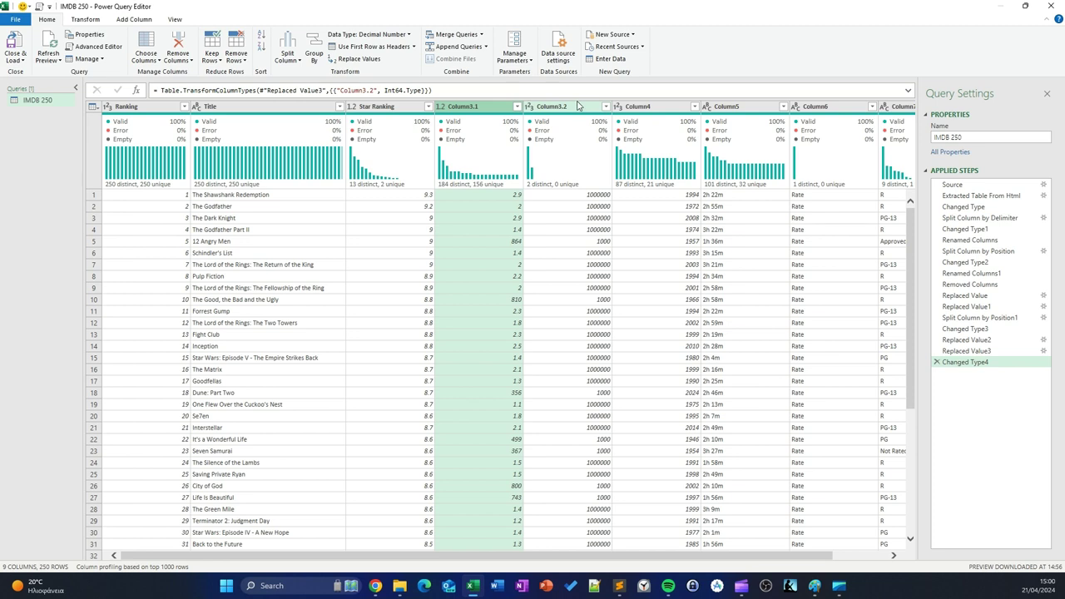
{"action": "left_click", "coordinate": [569, 106]}
{"action": "left_click", "coordinate": [484, 110]}
{"action": "left_click", "coordinate": [574, 109], "text": "ctrl"}
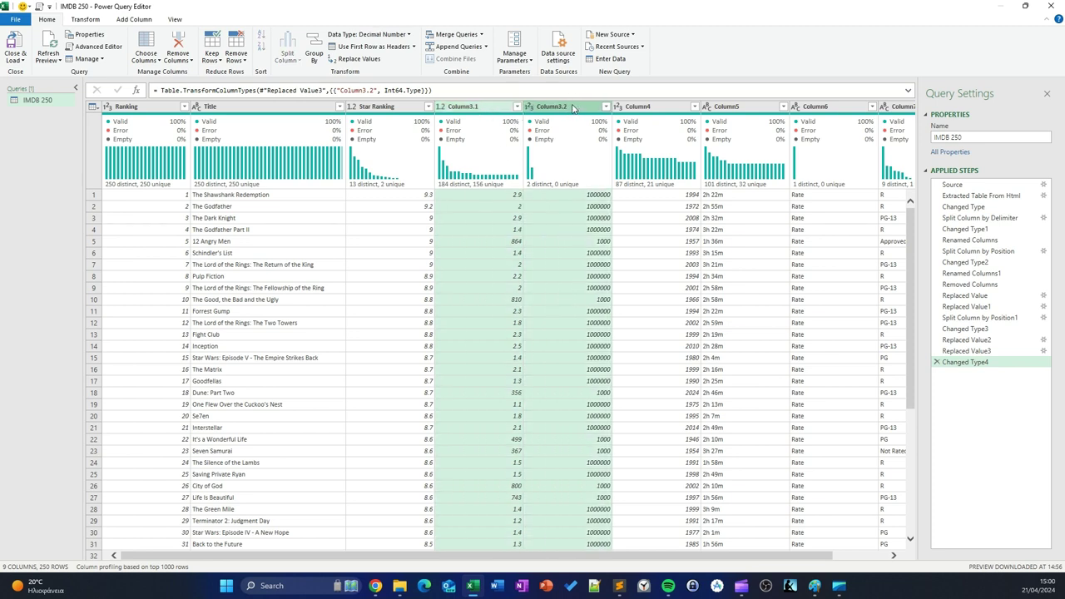
{"action": "right_click", "coordinate": [490, 111]}
{"action": "left_click", "coordinate": [543, 289]}
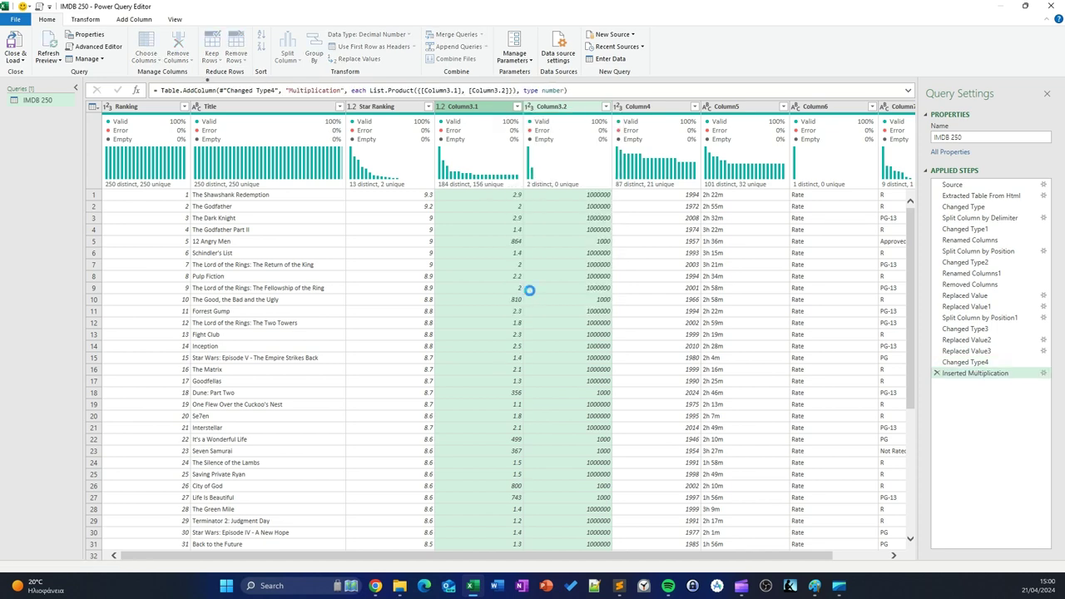
- Move Multiplication right after Star Ranking and remove Column3.1 and Column3.2
{"action": "left_click_drag", "start_coordinate": [851, 109], "coordinate": [330, 106]}
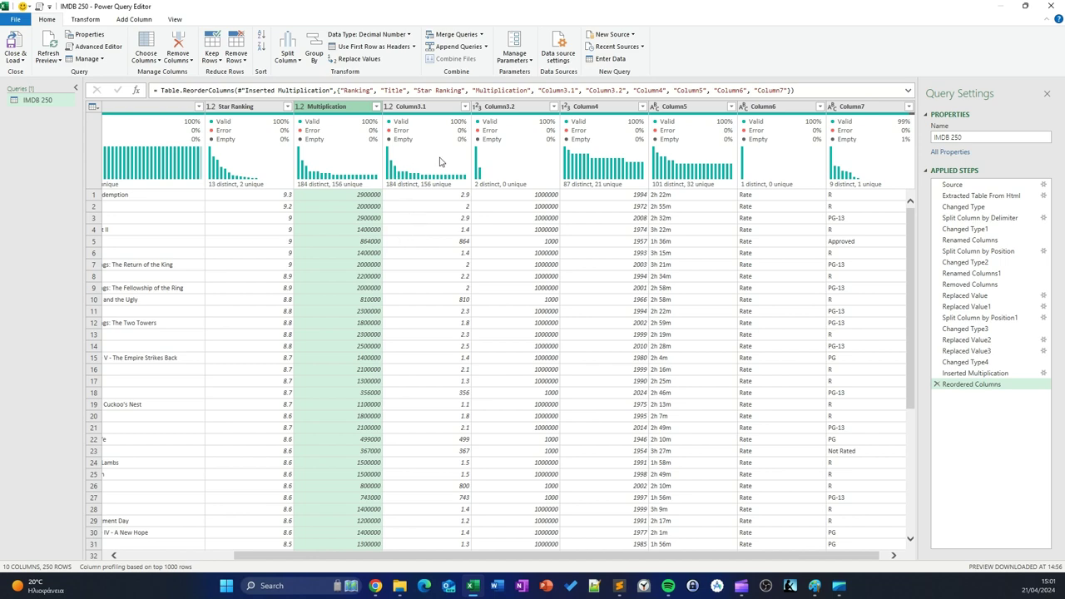
{"action": "mouse_move", "coordinate": [364, 173]}
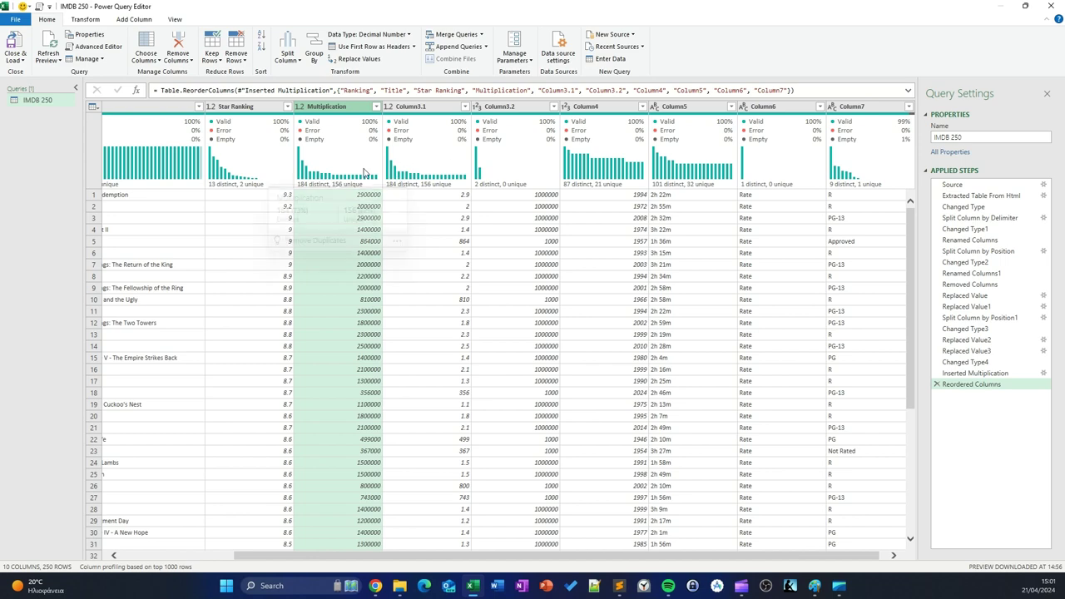
{"action": "left_click", "coordinate": [443, 110]}
{"action": "left_click", "coordinate": [509, 106], "text": "ctrl"}
{"action": "right_click", "coordinate": [522, 108]}
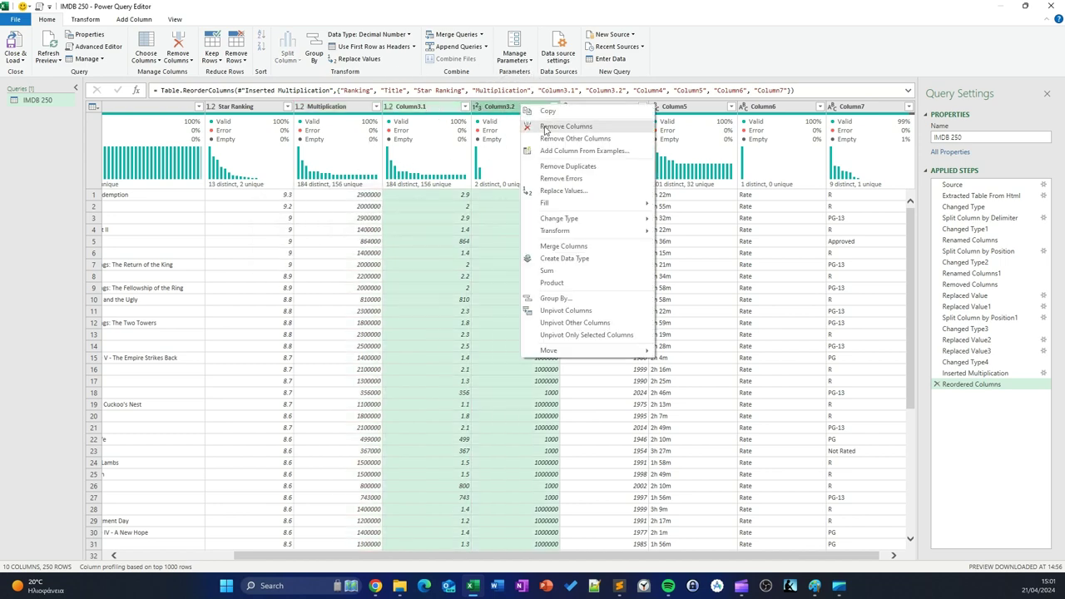
{"action": "left_click", "coordinate": [542, 129]}
- Rename the Multiplication column to 'Votes' and Column4 to 'Year'
{"action": "double_click", "coordinate": [474, 110]}
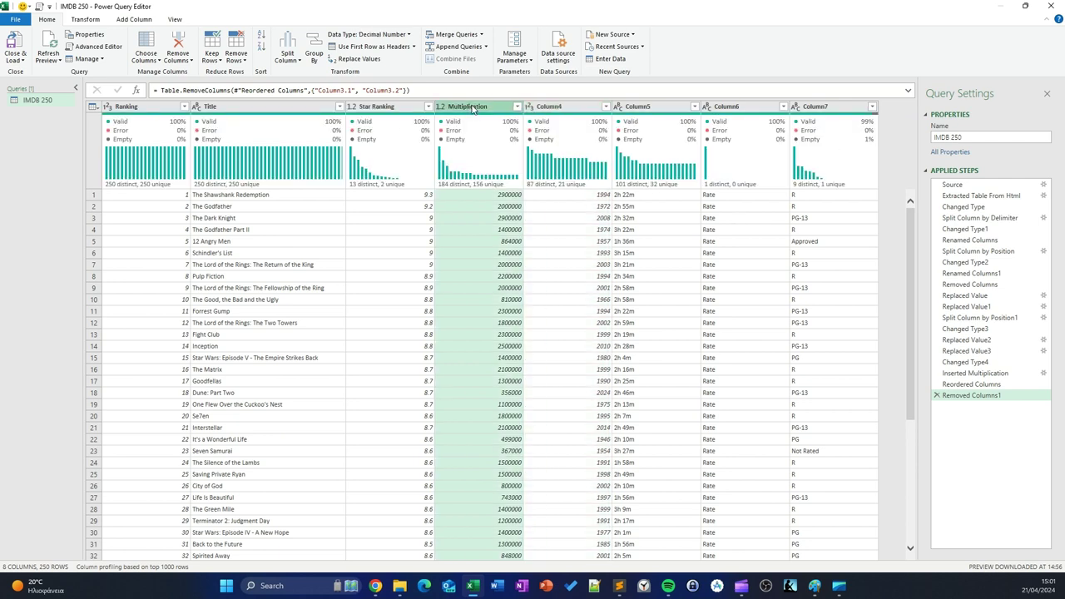
{"action": "type", "text": "V"}
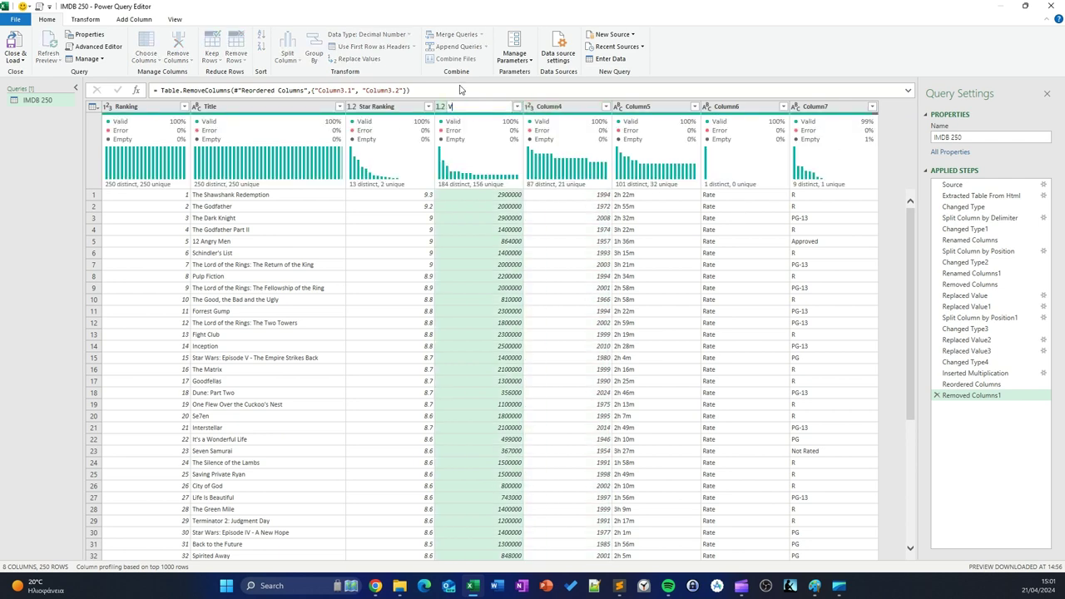
{"action": "type", "text": "otes"}
{"action": "key", "text": "Return"}
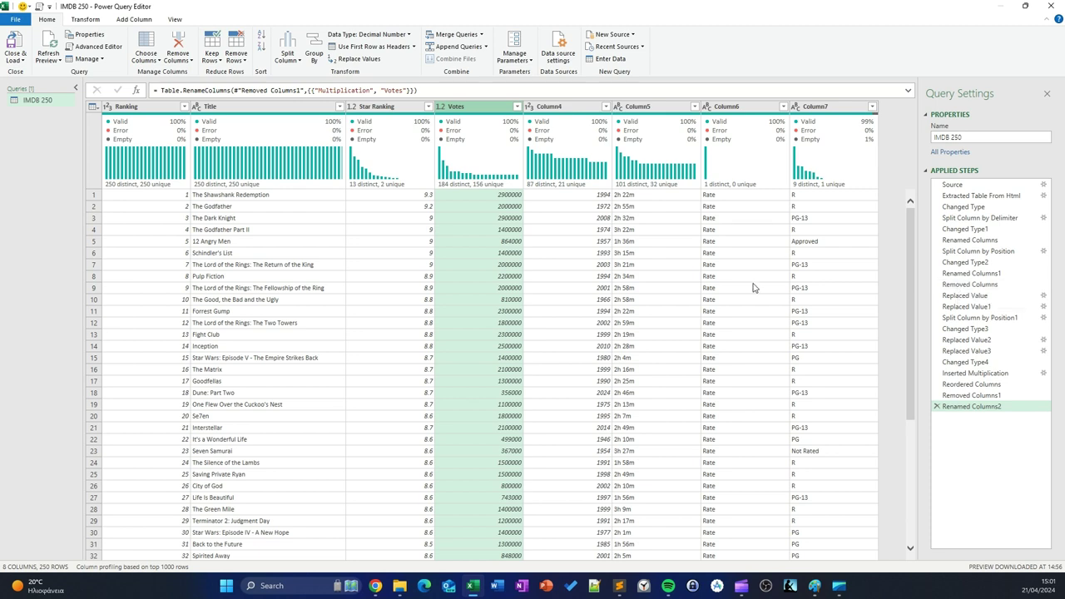
{"action": "double_click", "coordinate": [570, 108]}
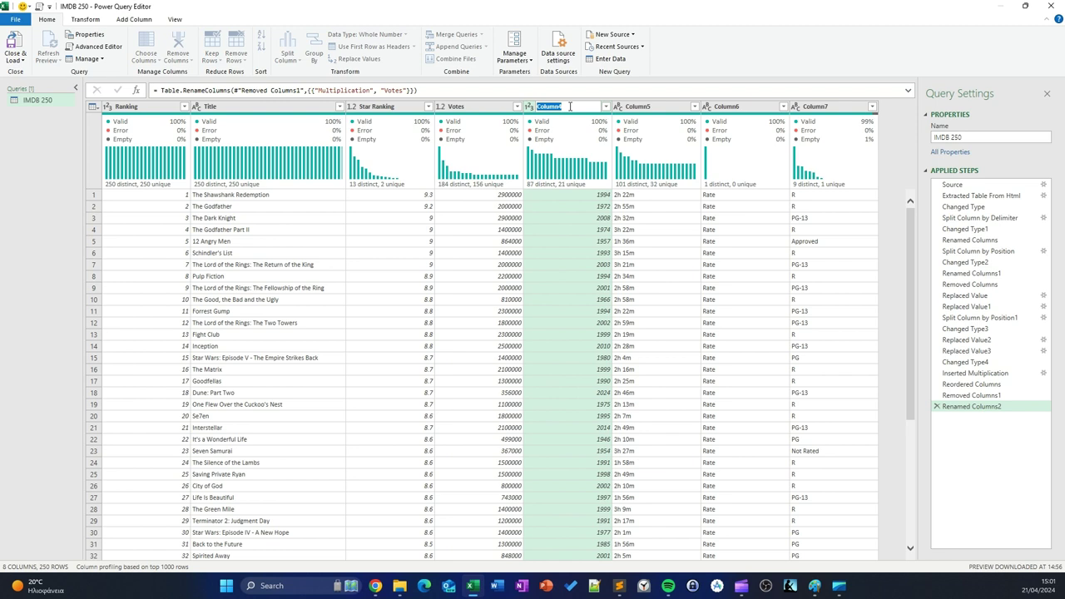
{"action": "type", "text": "Year"}
{"action": "key", "text": "Return"}
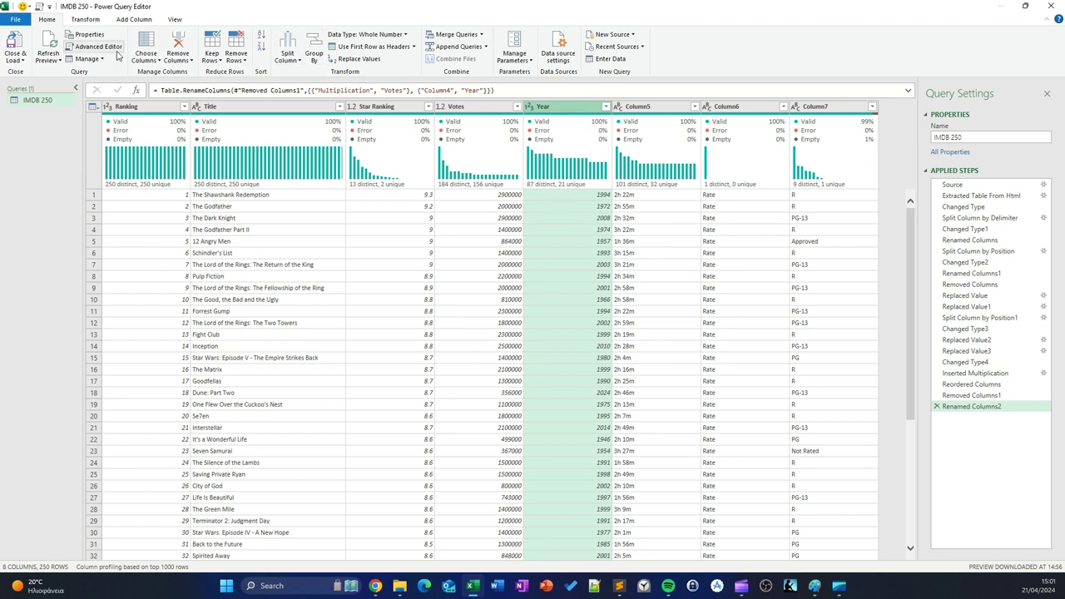
- Build a Date column (1 January of each film's year) from Year and place it after Year
{"action": "left_click", "coordinate": [129, 19]}
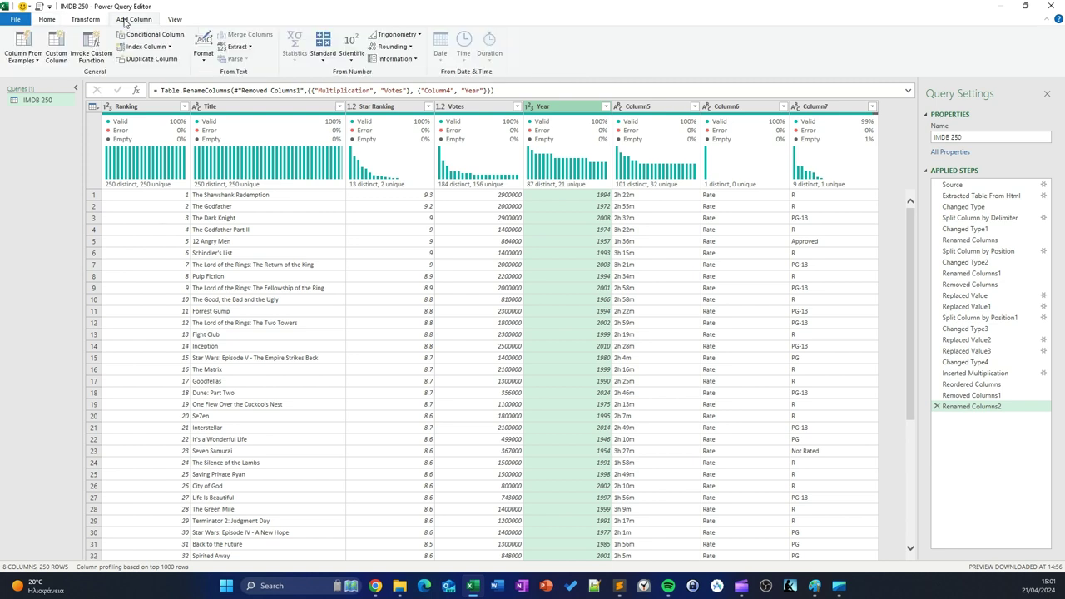
{"action": "left_click", "coordinate": [25, 58]}
{"action": "left_click", "coordinate": [34, 85]}
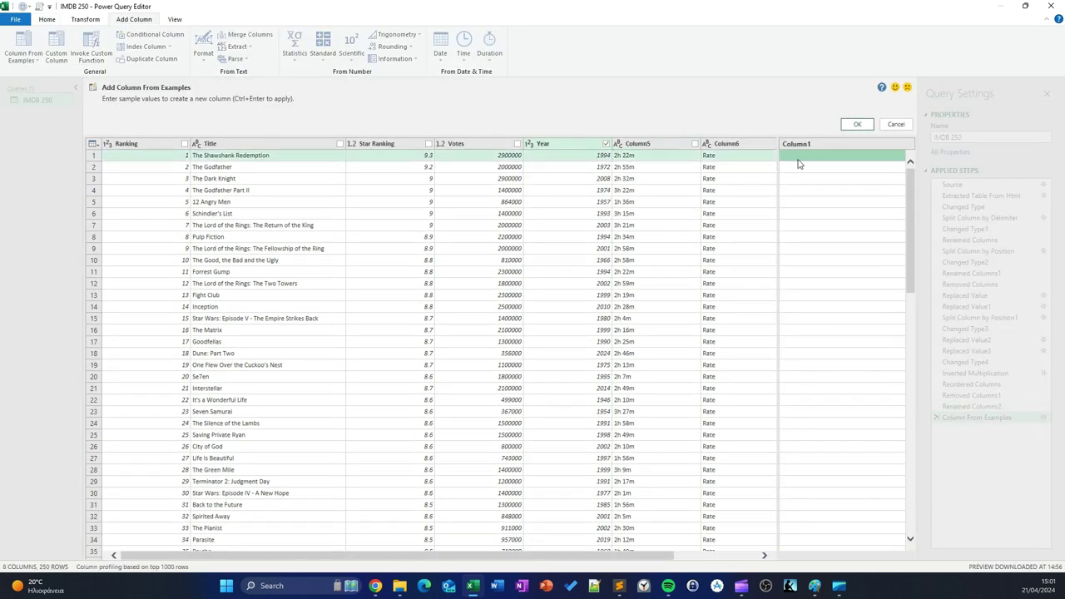
{"action": "left_click", "coordinate": [798, 161]}
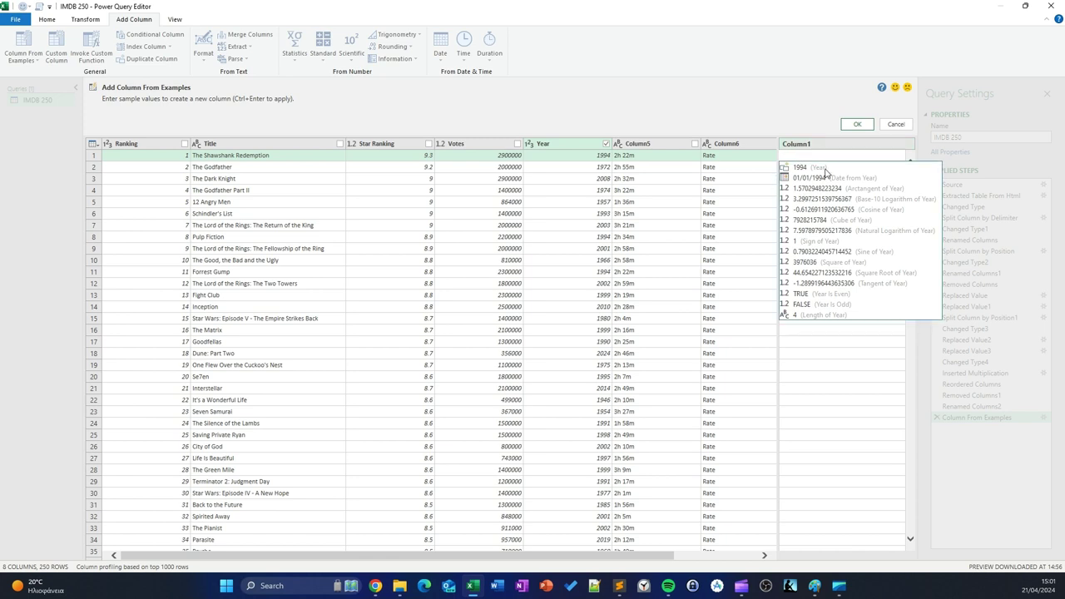
{"action": "left_click", "coordinate": [819, 180]}
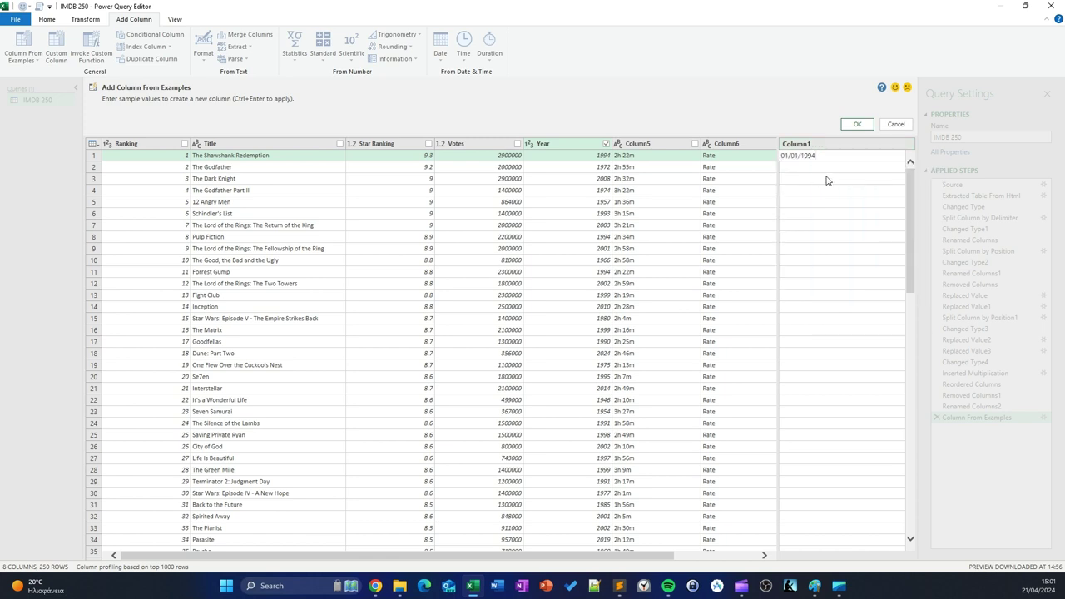
{"action": "key", "text": "Return"}
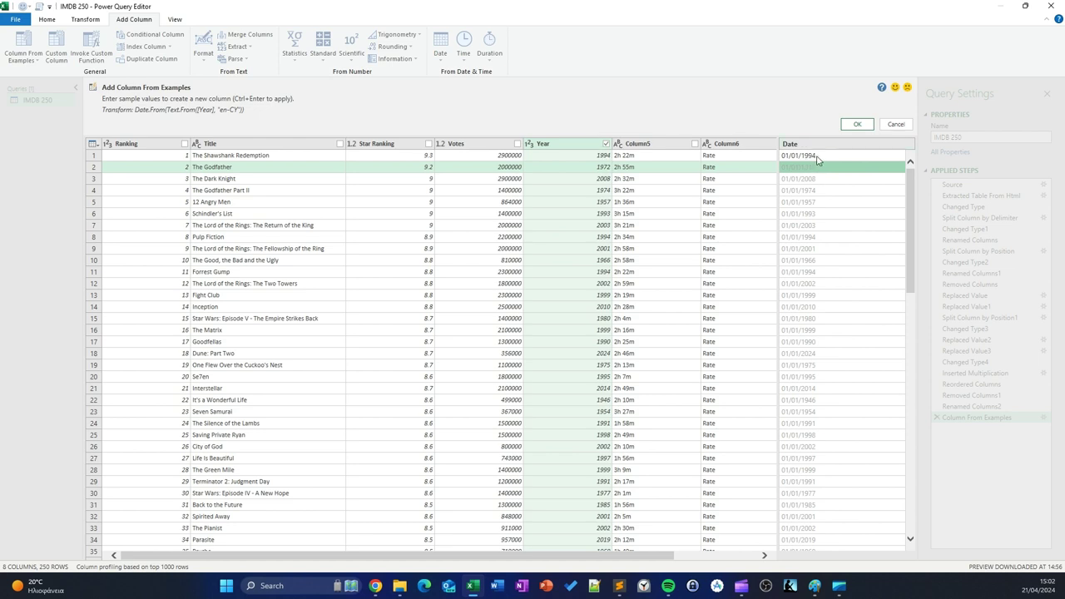
{"action": "left_click", "coordinate": [858, 124]}
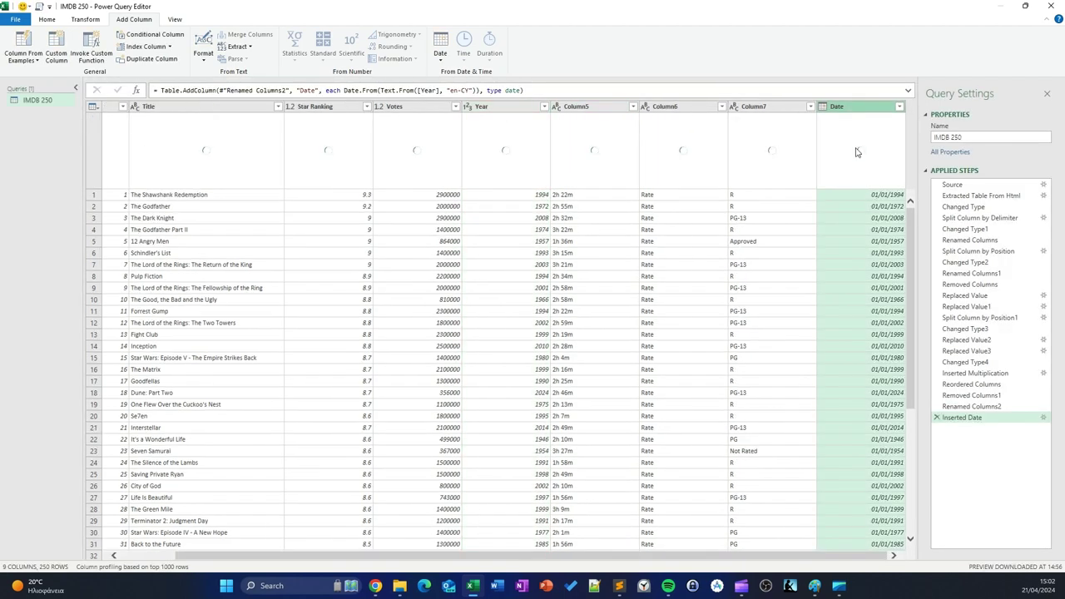
{"action": "left_click_drag", "start_coordinate": [838, 107], "coordinate": [578, 103]}
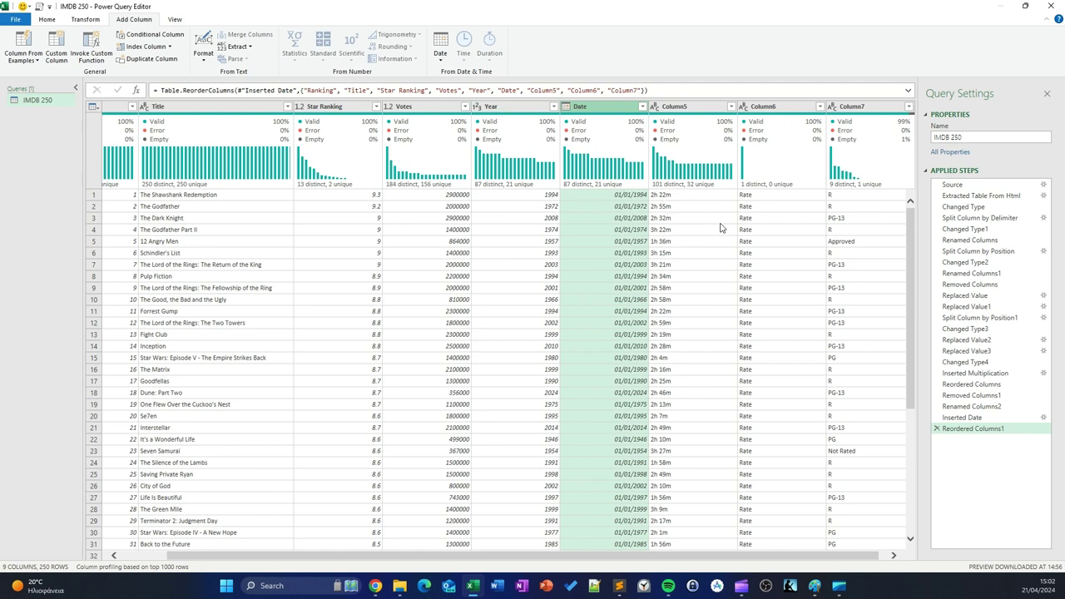
- Rename the runtime column Column5 to Duration
{"action": "scroll", "coordinate": [724, 229], "scroll_direction": "right", "scroll_amount": 1}
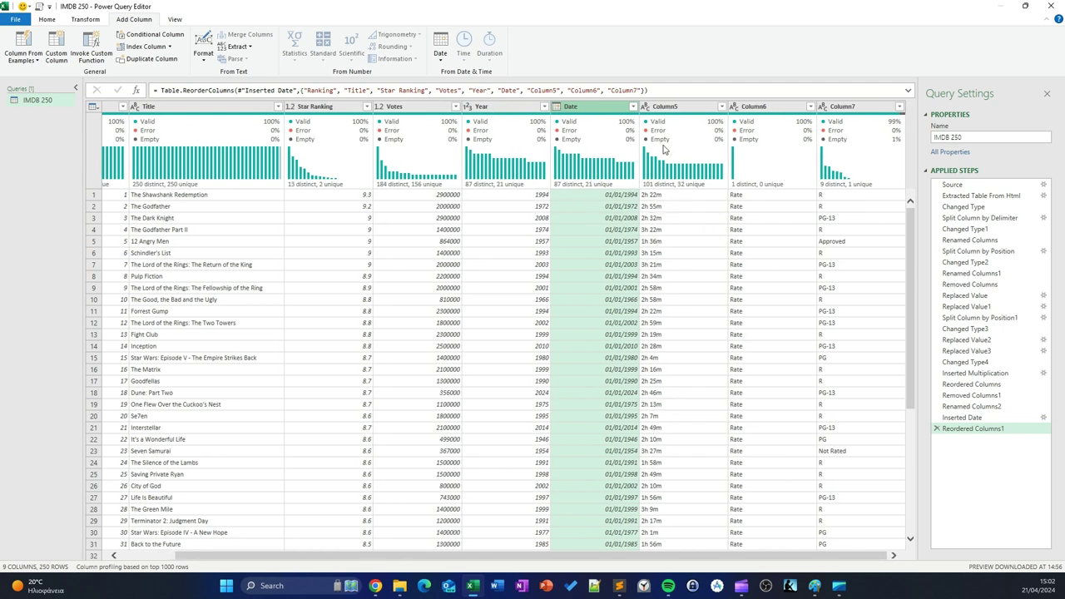
{"action": "left_click", "coordinate": [676, 106]}
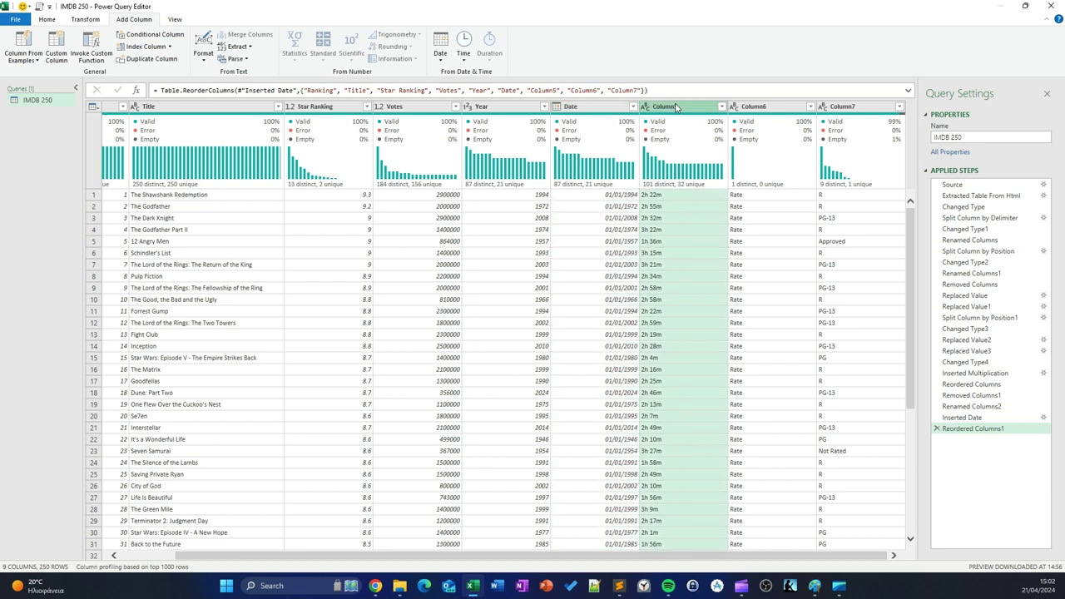
{"action": "double_click", "coordinate": [668, 109]}
{"action": "type", "text": "Duration"}
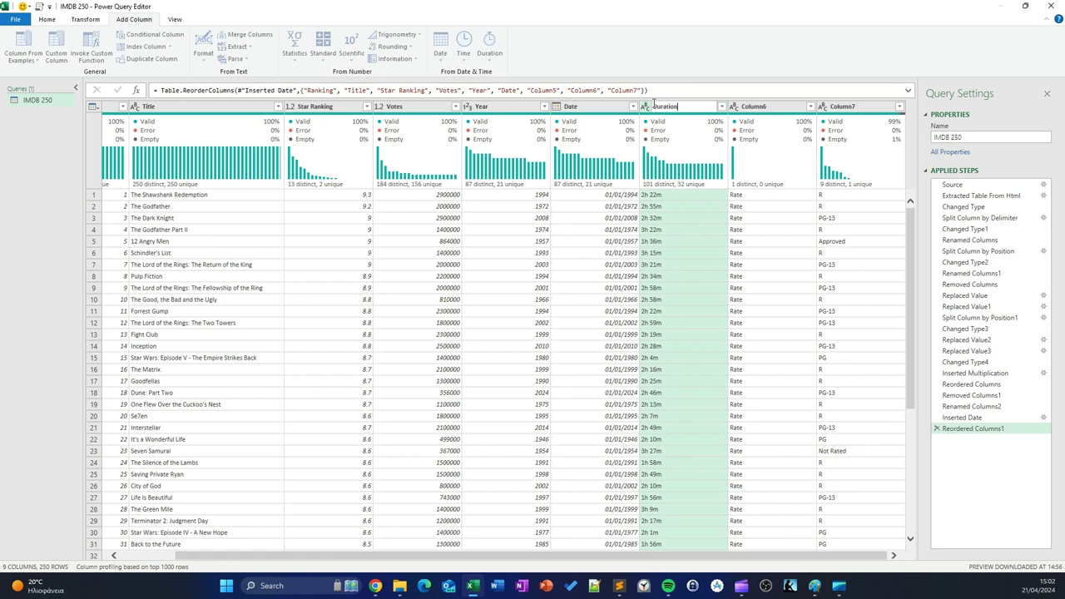
{"action": "key", "text": "Return"}
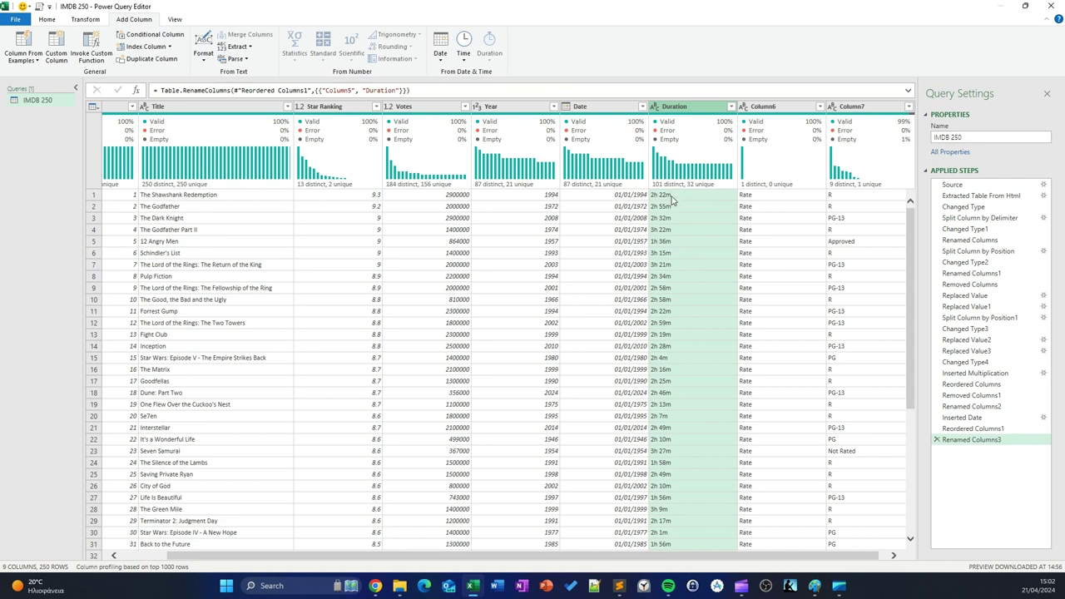
- Review the Duration column's filter values and close the list without filtering
{"action": "left_click", "coordinate": [731, 107]}
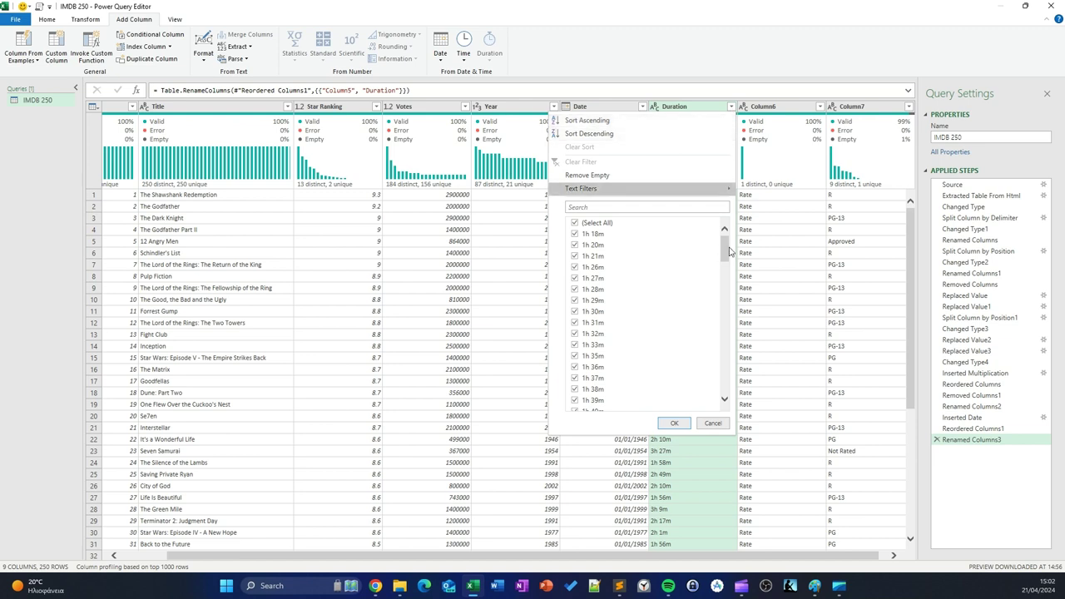
{"action": "left_click_drag", "start_coordinate": [727, 251], "coordinate": [726, 381]}
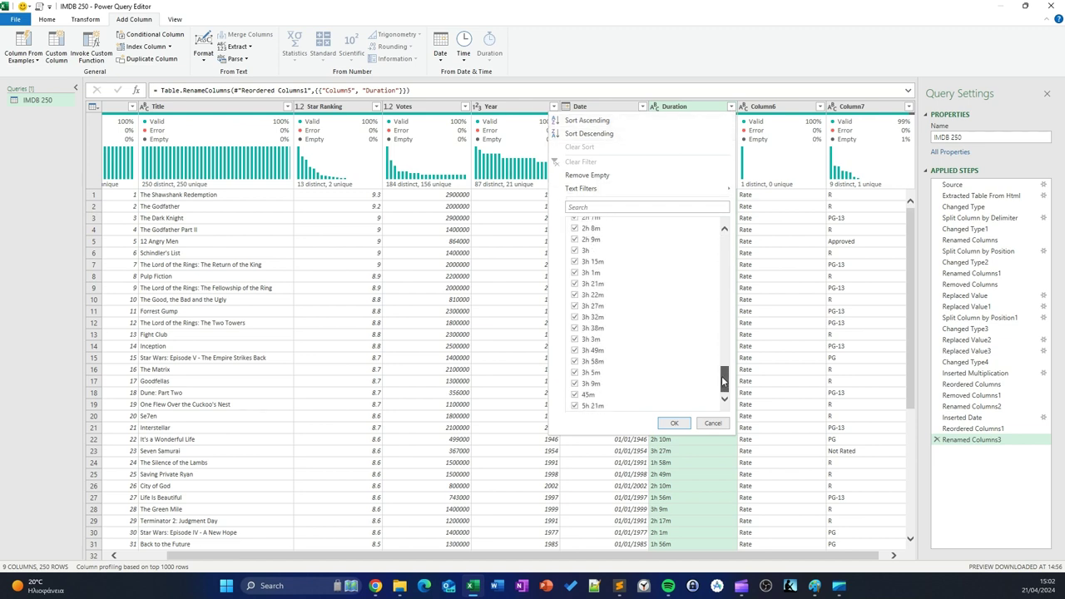
{"action": "left_click", "coordinate": [589, 395]}
{"action": "left_click", "coordinate": [714, 424]}
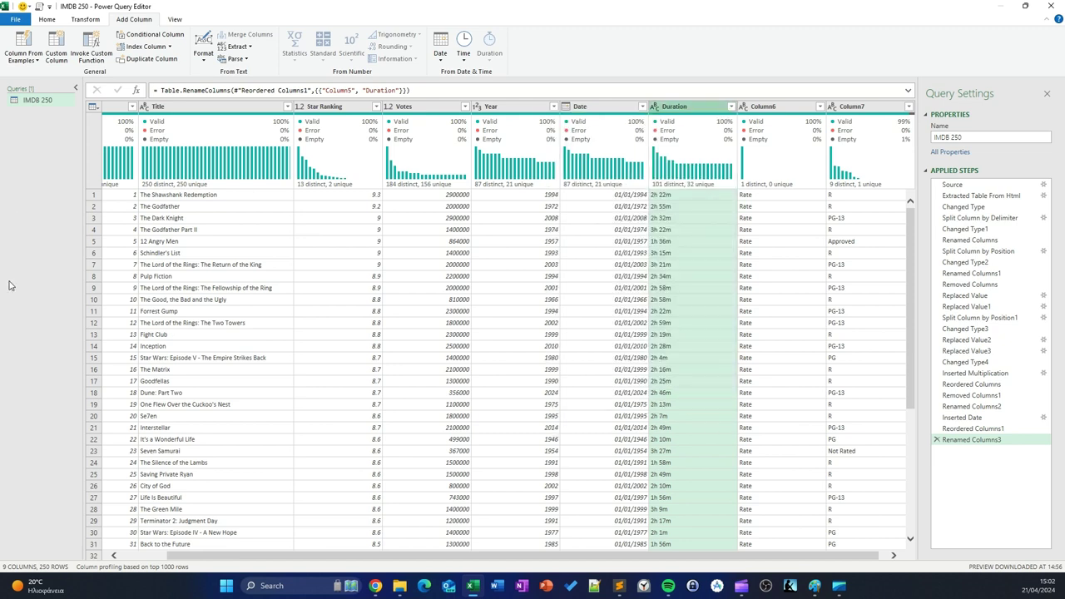
- Copy ChatGPT's formula that converts Duration into total minutes
{"action": "mouse_move", "coordinate": [376, 585]}
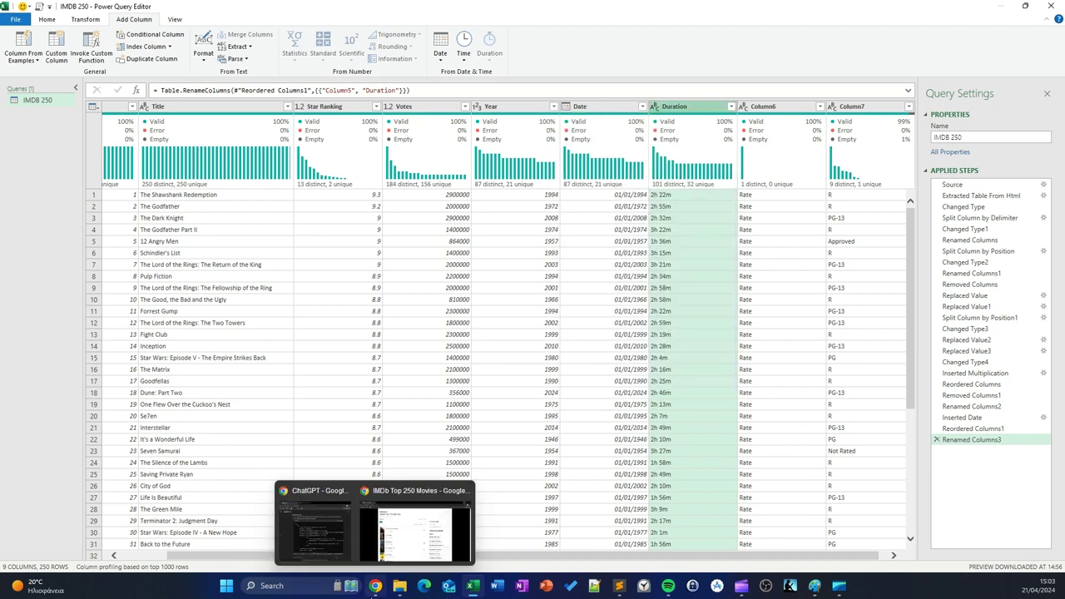
{"action": "left_click", "coordinate": [316, 523]}
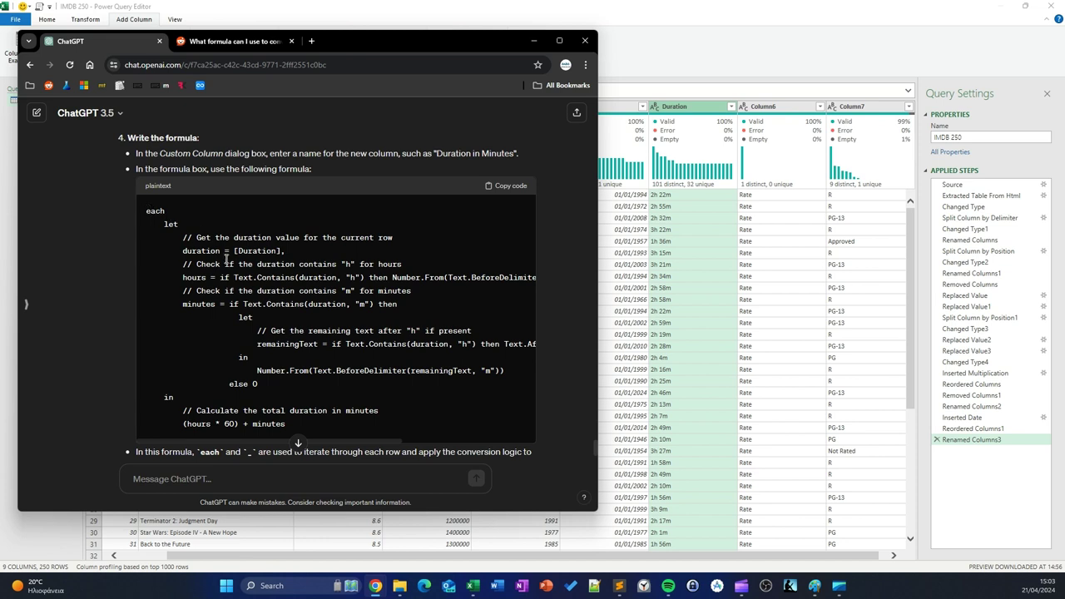
{"action": "left_click", "coordinate": [503, 188]}
- Add a custom column named Duration in Minutes using the pasted ChatGPT formula
{"action": "left_click", "coordinate": [731, 62]}
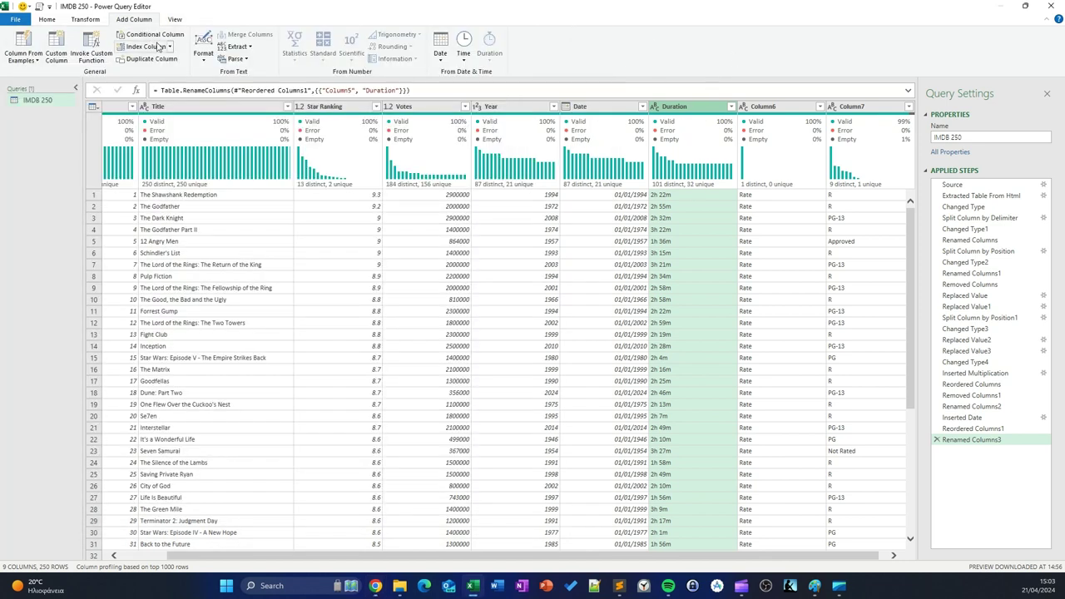
{"action": "left_click", "coordinate": [64, 67]}
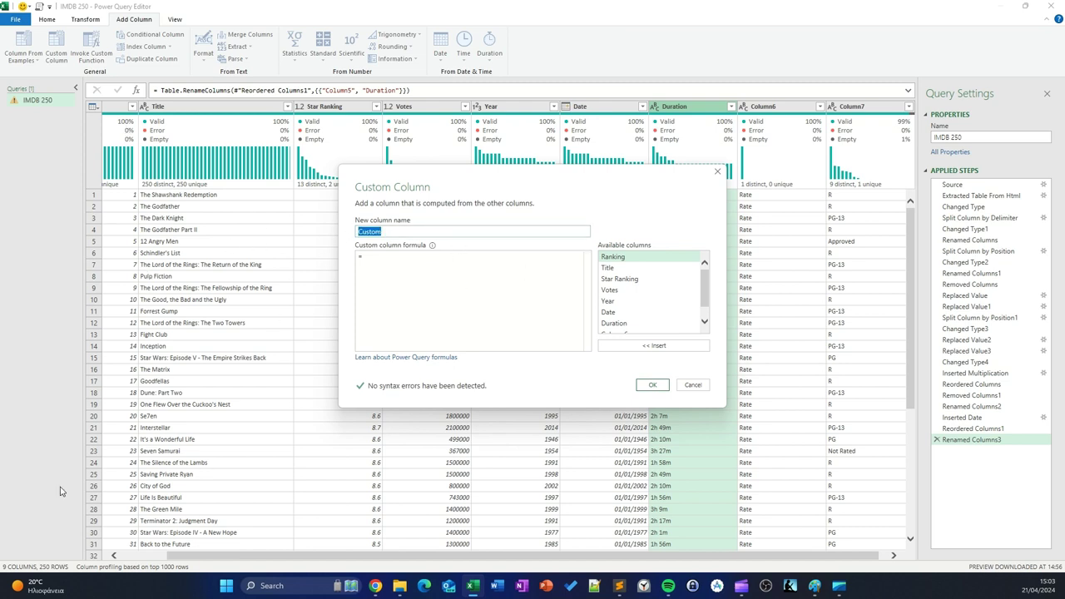
{"action": "mouse_move", "coordinate": [376, 586]}
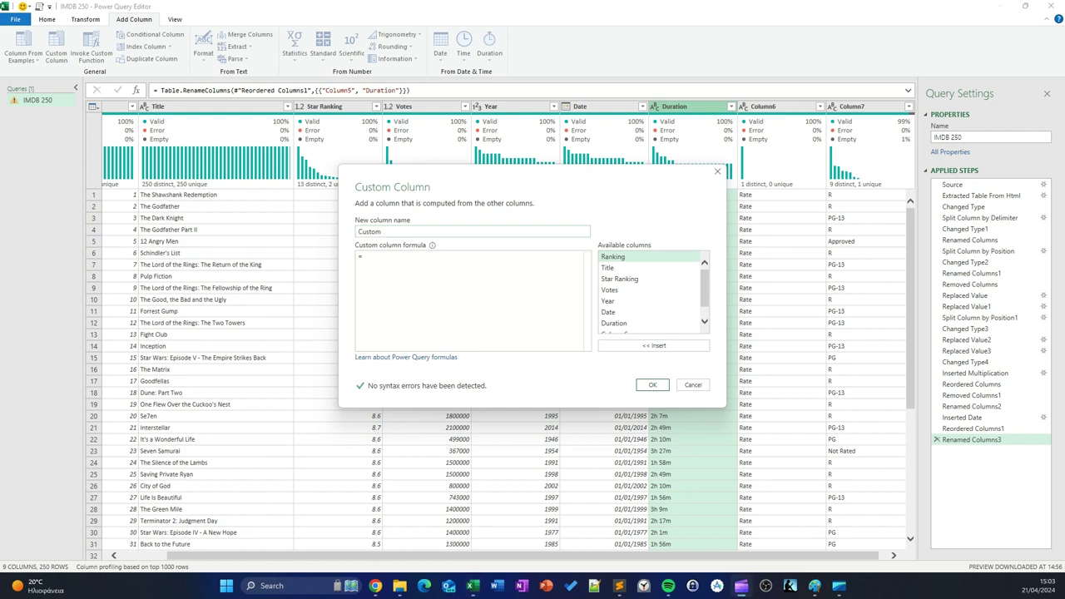
{"action": "left_click", "coordinate": [388, 233]}
{"action": "type", "text": "du"}
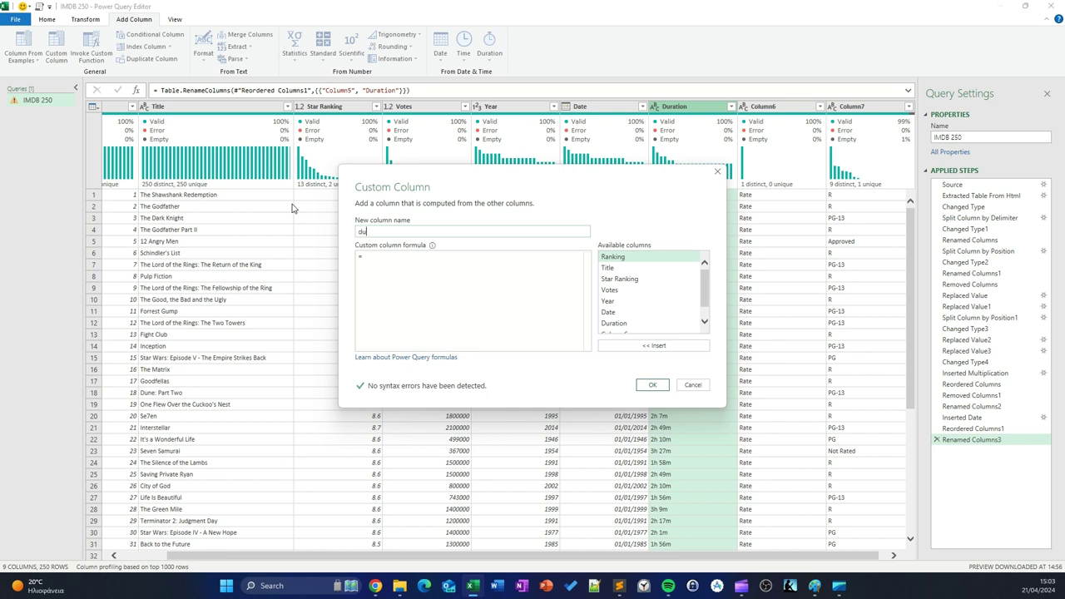
{"action": "type", "text": "uration in Minutes"}
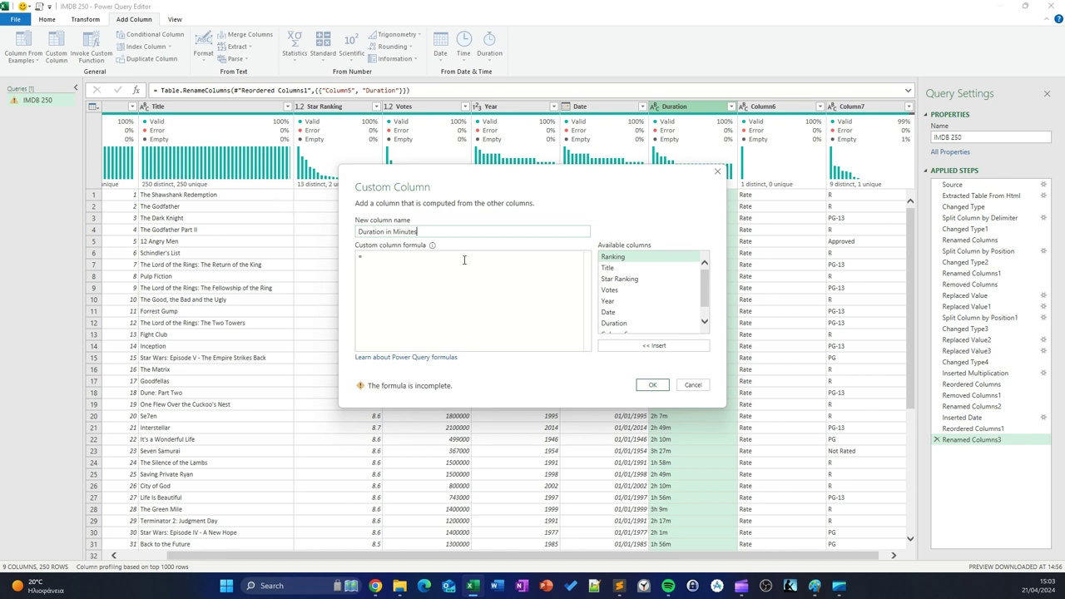
{"action": "key", "text": "ctrl+v"}
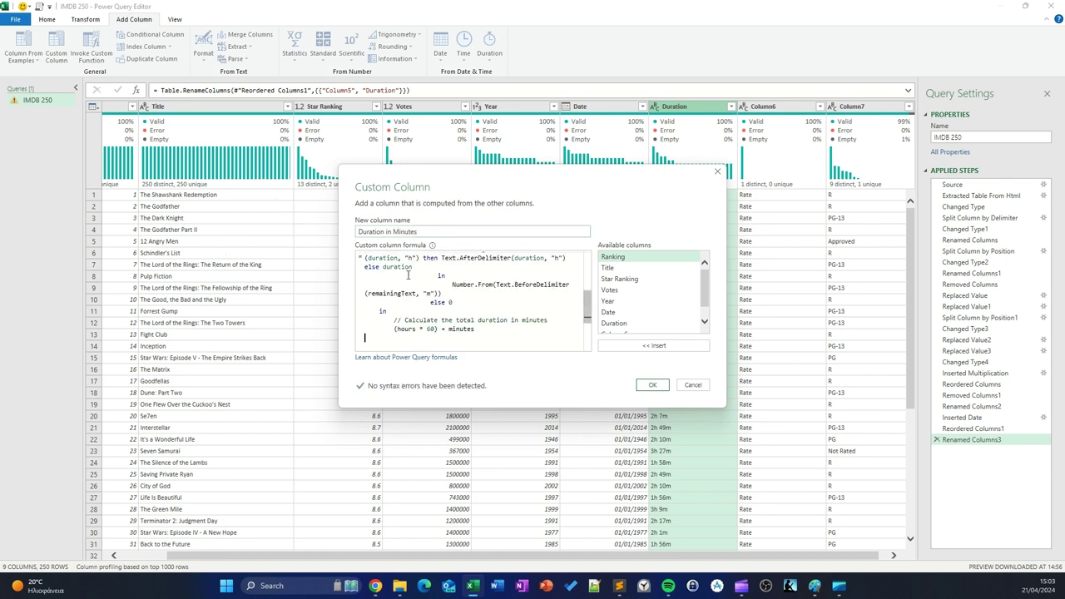
{"action": "scroll", "coordinate": [445, 289], "scroll_direction": "up", "scroll_amount": 10}
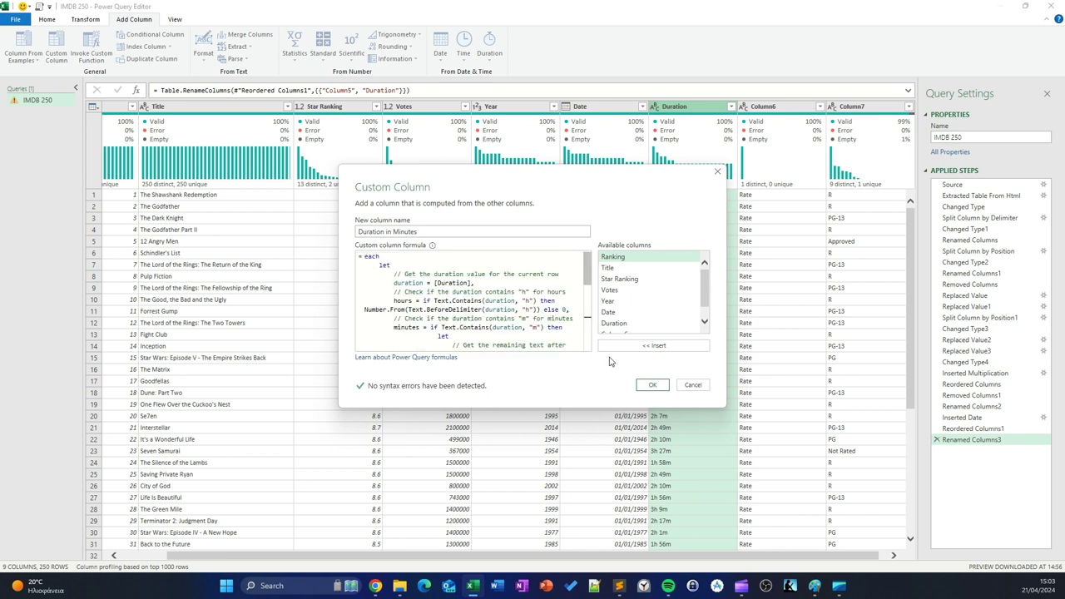
{"action": "left_click", "coordinate": [651, 385]}
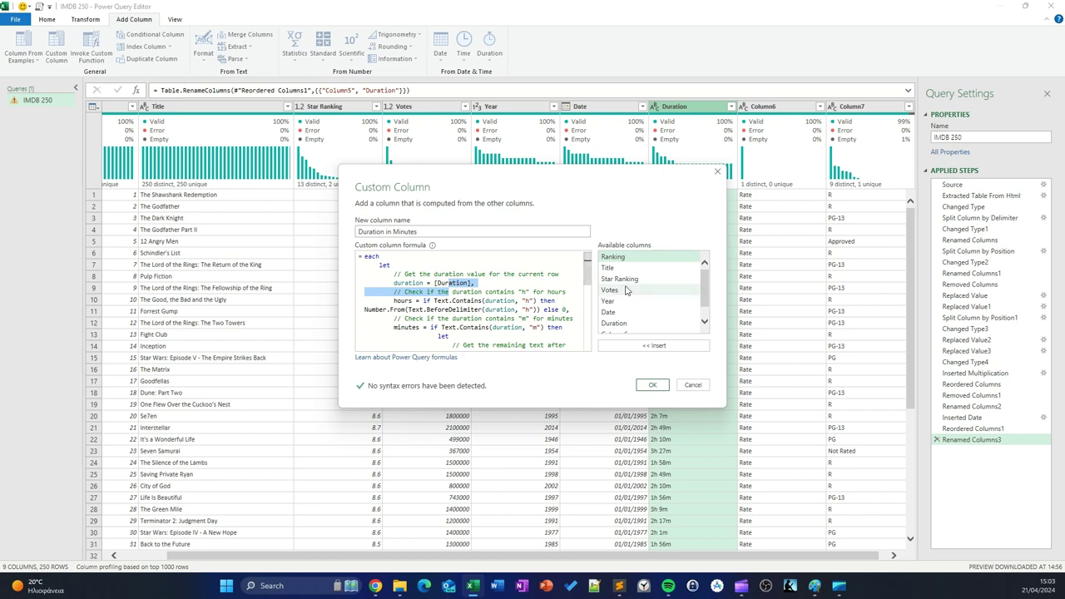
{"action": "scroll", "coordinate": [649, 296], "scroll_direction": "down", "scroll_amount": 1}
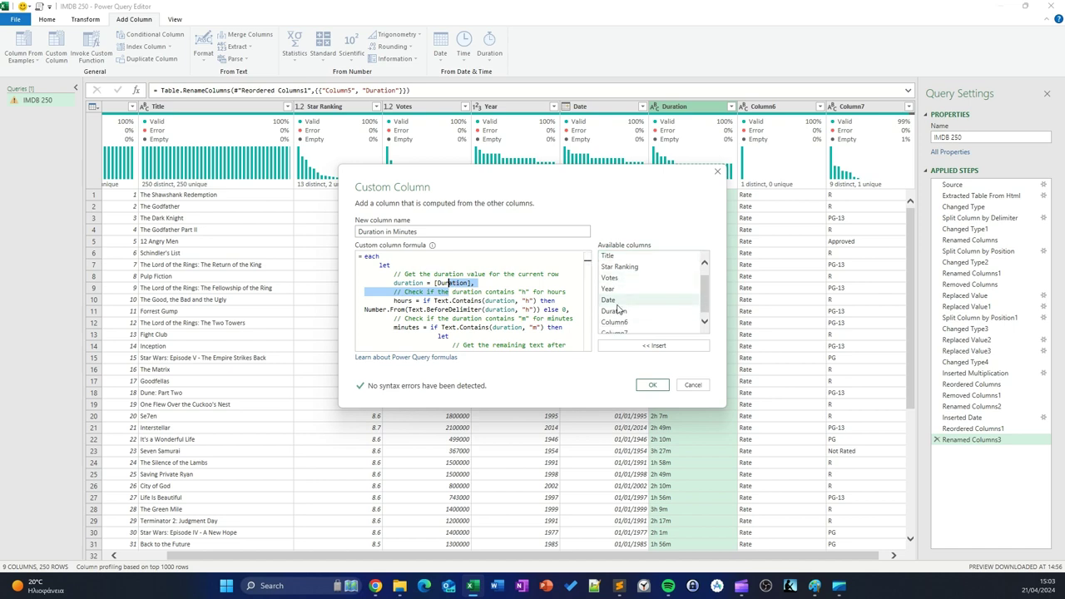
{"action": "left_click", "coordinate": [652, 385]}
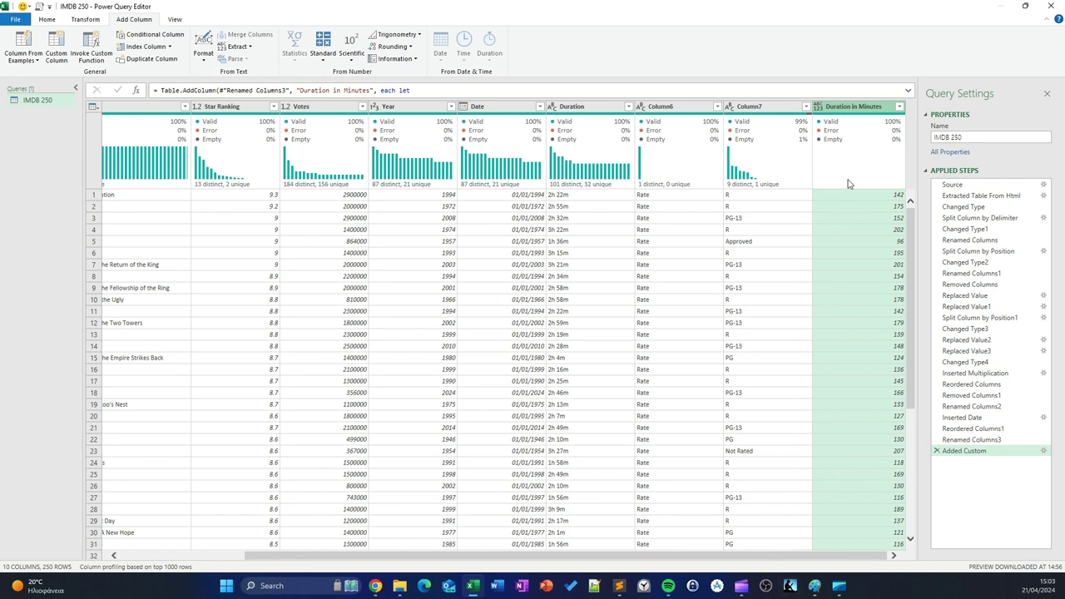
- Move Duration in Minutes (142 for the first film) directly after Duration
{"action": "left_click", "coordinate": [895, 198]}
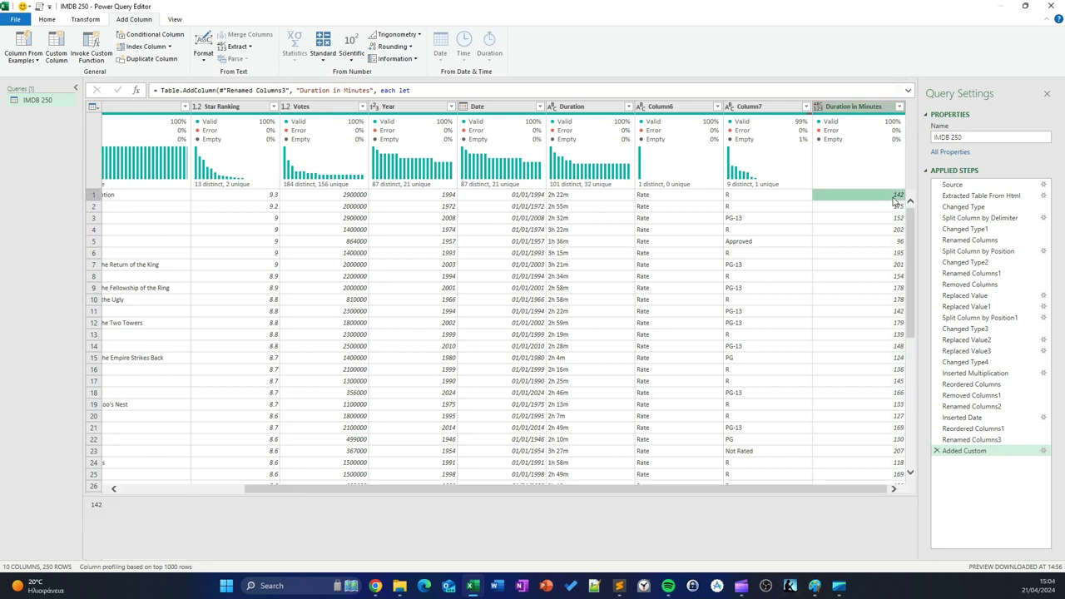
{"action": "left_click_drag", "start_coordinate": [853, 107], "coordinate": [670, 108]}
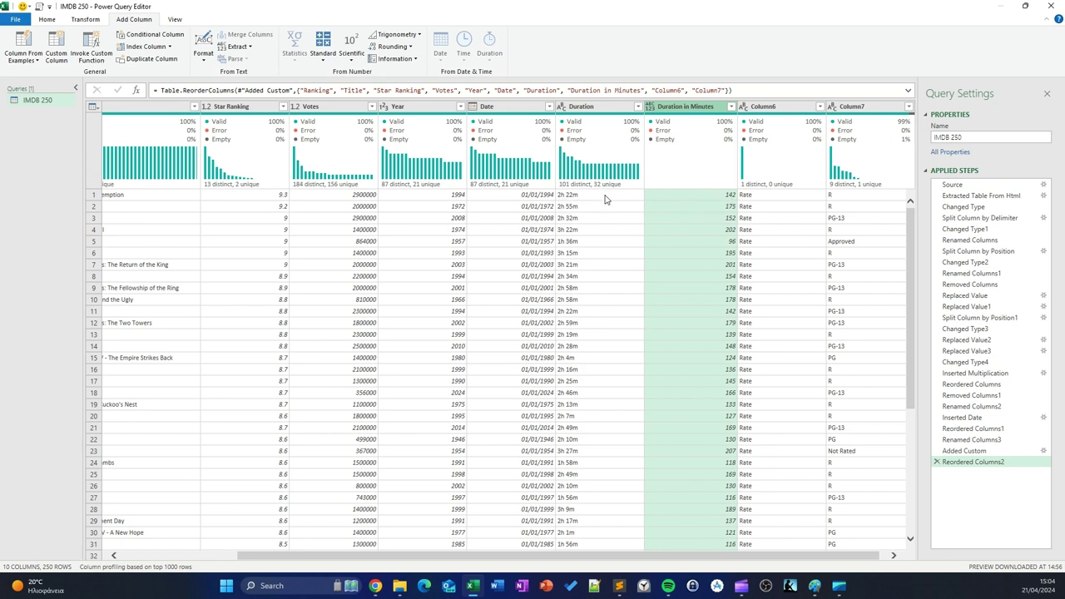
{"action": "left_click", "coordinate": [638, 107]}
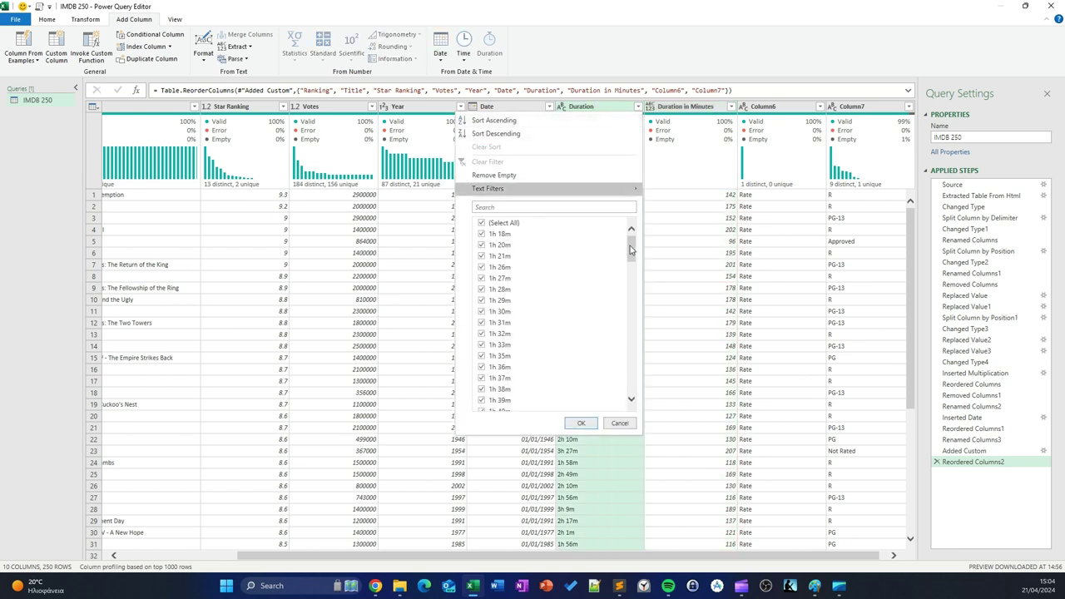
{"action": "scroll", "coordinate": [550, 316], "scroll_direction": "down", "scroll_amount": 5}
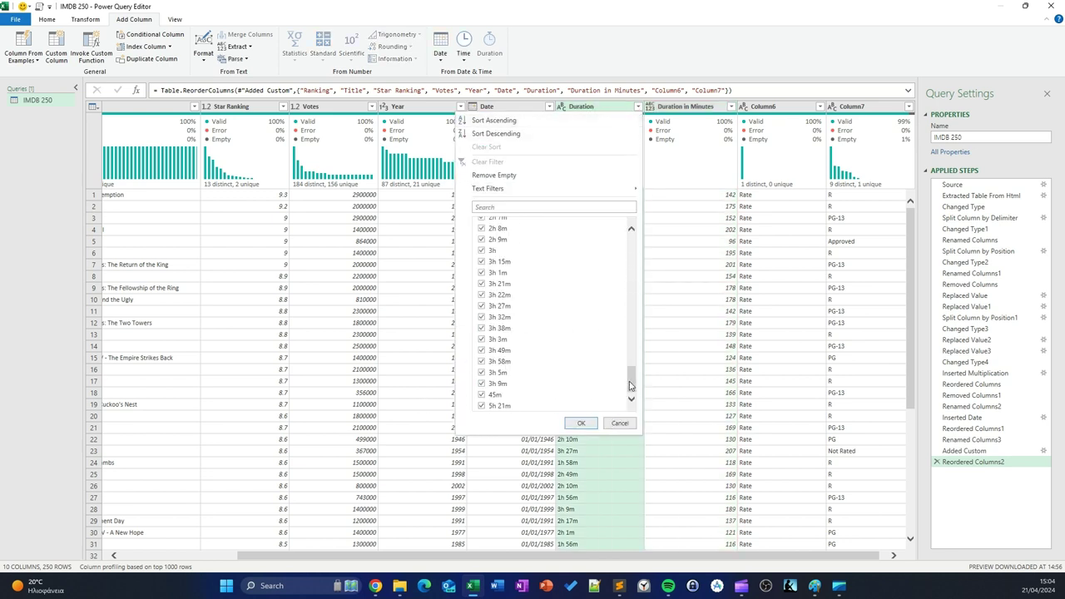
{"action": "mouse_move", "coordinate": [631, 381]}
{"action": "left_mouse_down"}
{"action": "mouse_move", "coordinate": [632, 243]}
{"action": "mouse_move", "coordinate": [624, 310]}
{"action": "left_mouse_up"}
{"action": "left_click", "coordinate": [481, 225]}
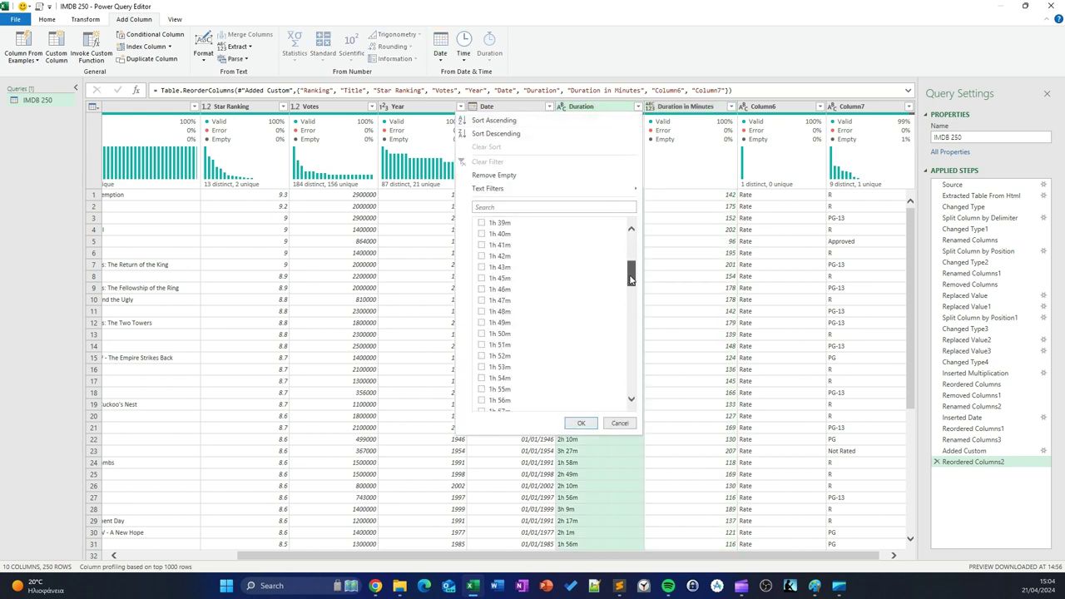
{"action": "scroll", "coordinate": [626, 310], "scroll_direction": "up", "scroll_amount": 2}
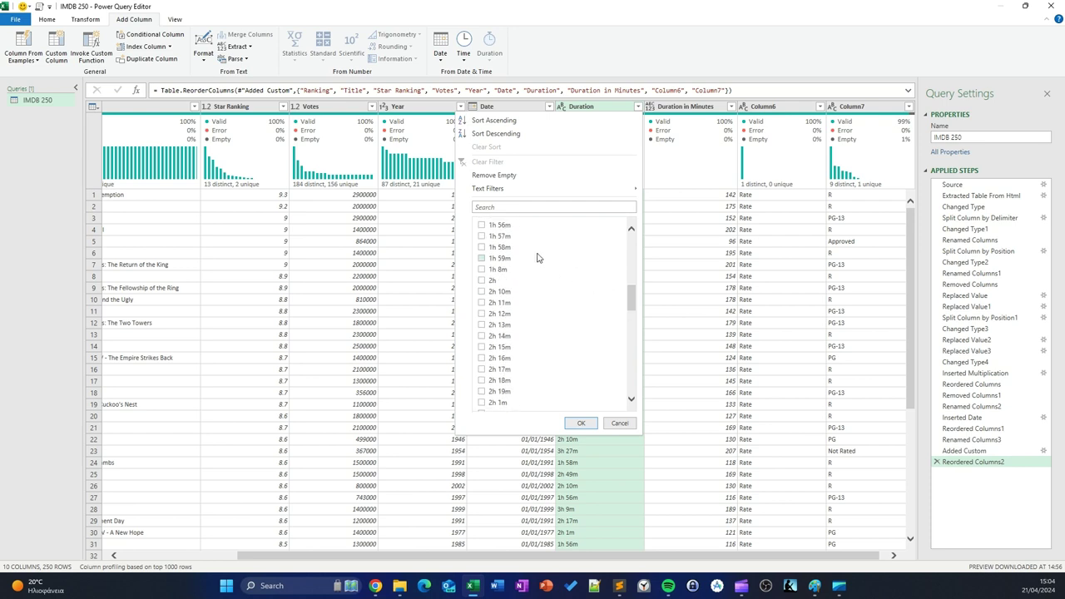
{"action": "left_click", "coordinate": [481, 281]}
{"action": "left_click_drag", "start_coordinate": [630, 302], "coordinate": [632, 379]}
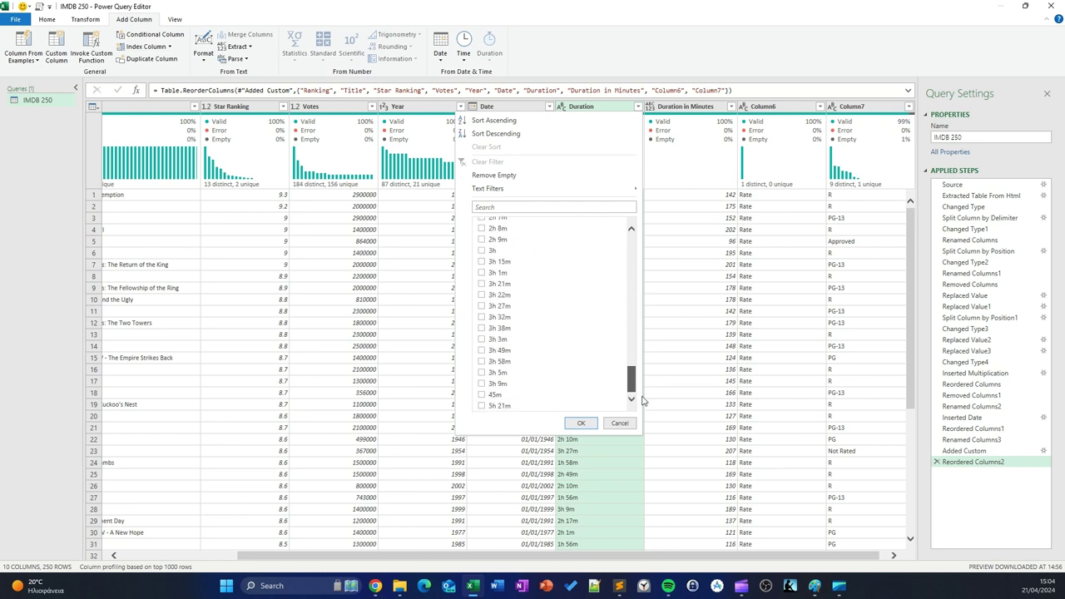
{"action": "left_click", "coordinate": [482, 396]}
{"action": "left_click", "coordinate": [581, 423]}
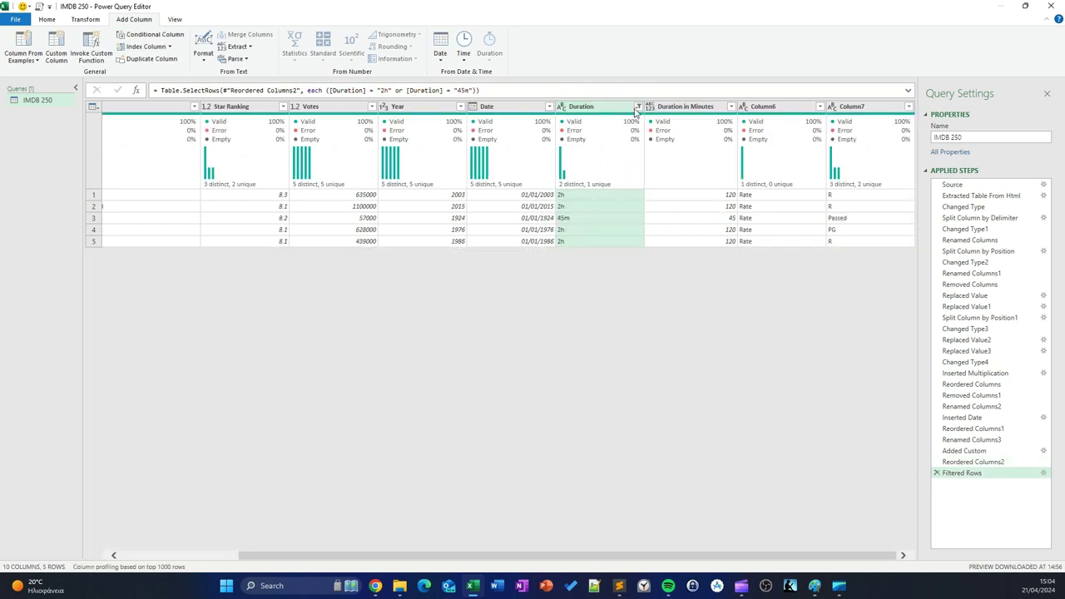
{"action": "left_click", "coordinate": [638, 107]}
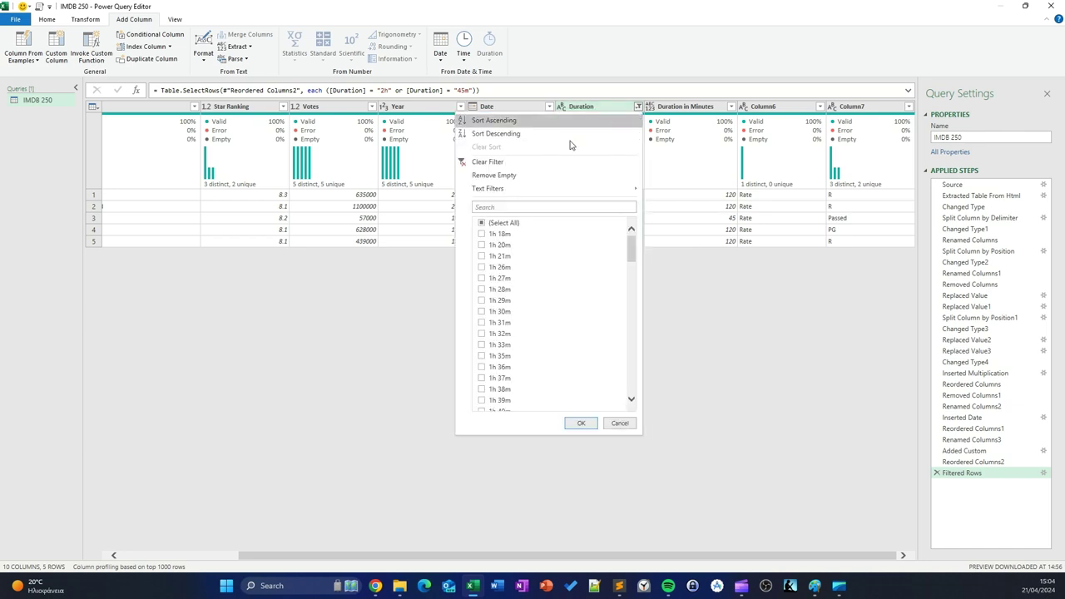
{"action": "left_click", "coordinate": [490, 175]}
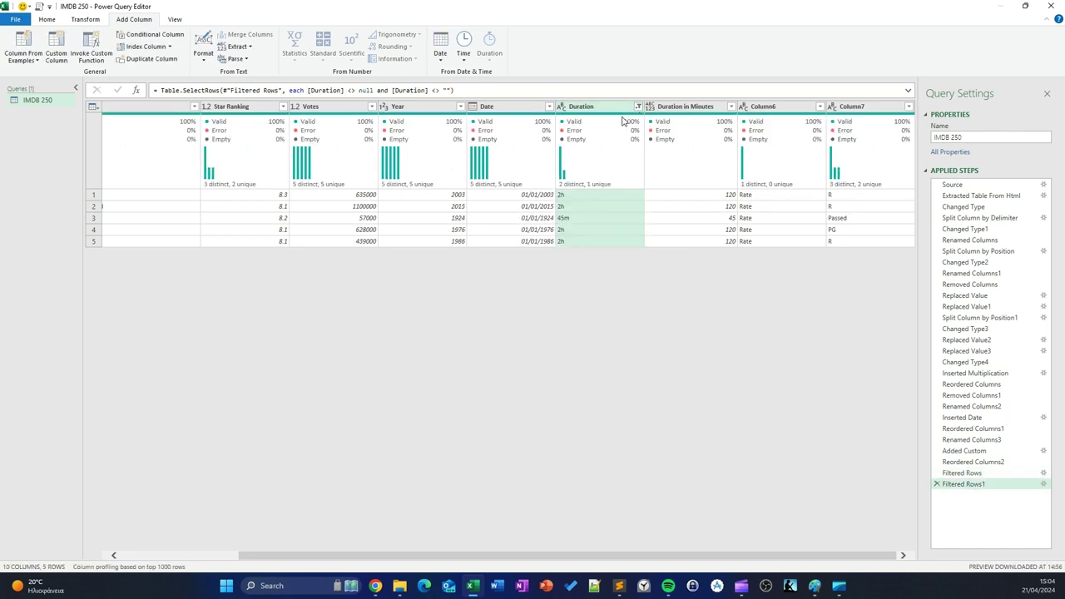
{"action": "left_click", "coordinate": [936, 484]}
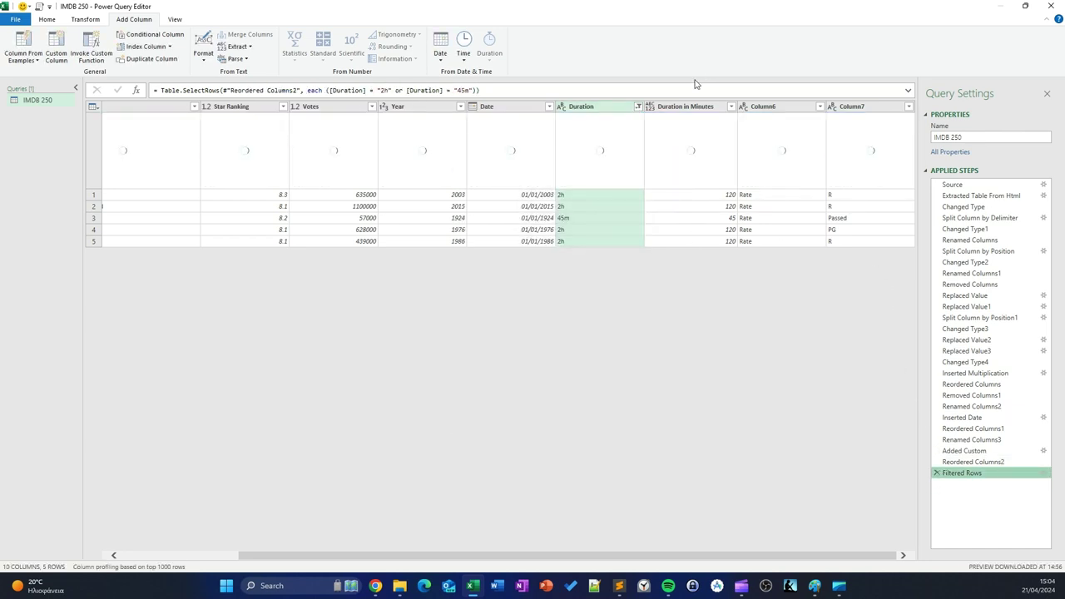
{"action": "left_click", "coordinate": [936, 473]}
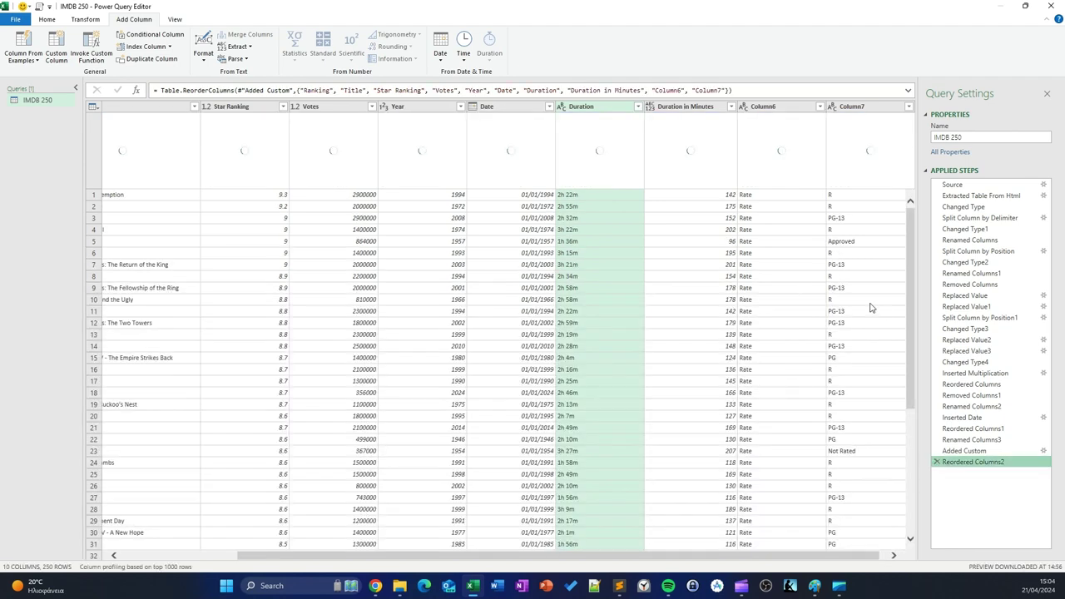
- Remove Column6 from the IMDB 250 table
{"action": "scroll", "coordinate": [667, 260], "scroll_direction": "right", "scroll_amount": 1}
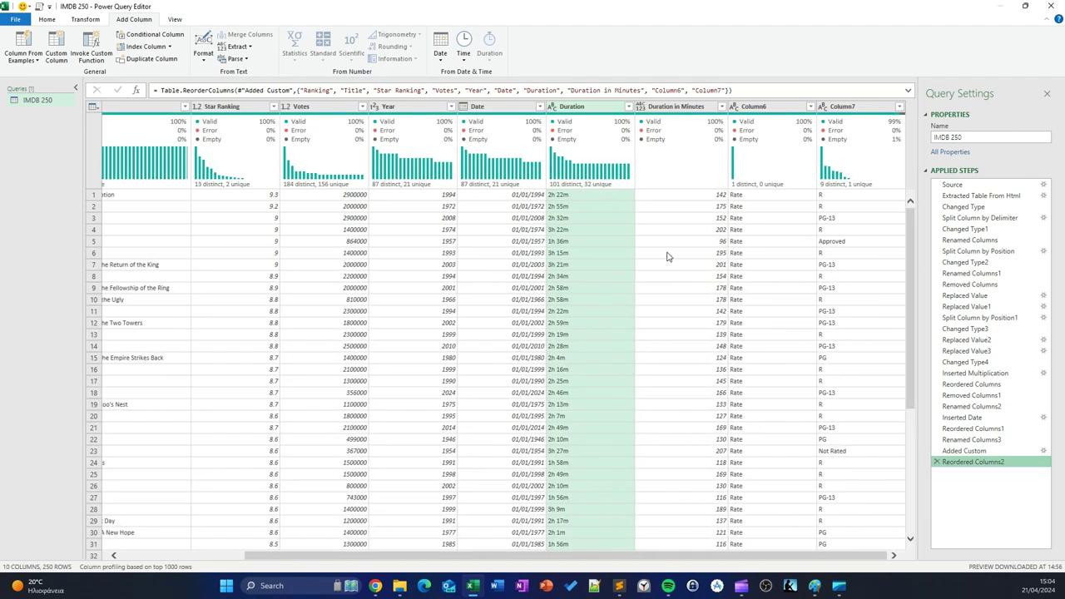
{"action": "left_click", "coordinate": [775, 111]}
{"action": "scroll", "coordinate": [758, 260], "scroll_direction": "down", "scroll_amount": 3}
{"action": "scroll", "coordinate": [759, 261], "scroll_direction": "up", "scroll_amount": 3}
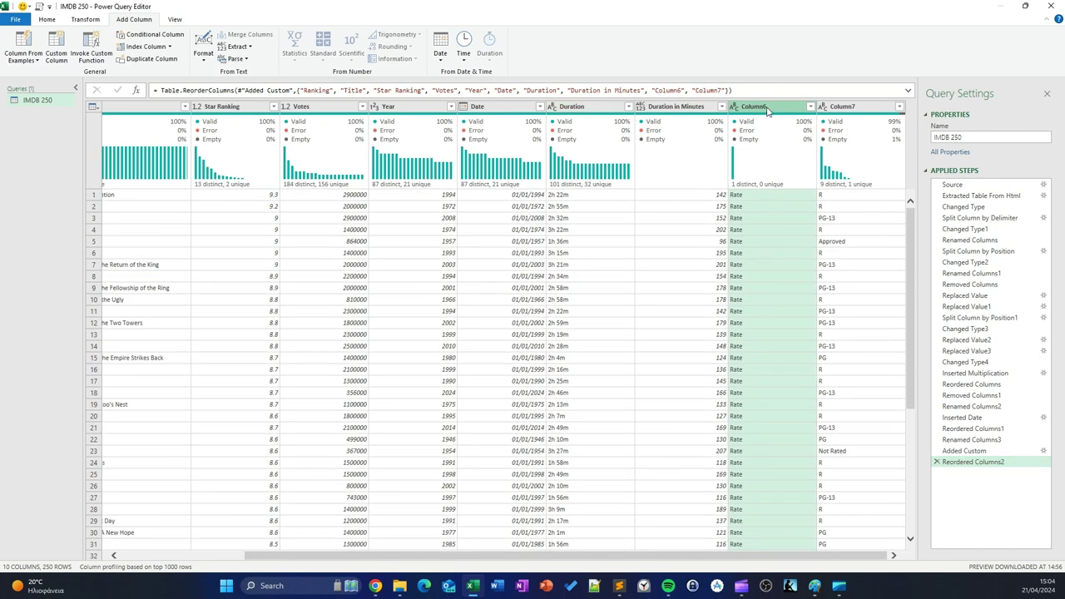
{"action": "right_click", "coordinate": [768, 112]}
{"action": "left_click", "coordinate": [795, 133]}
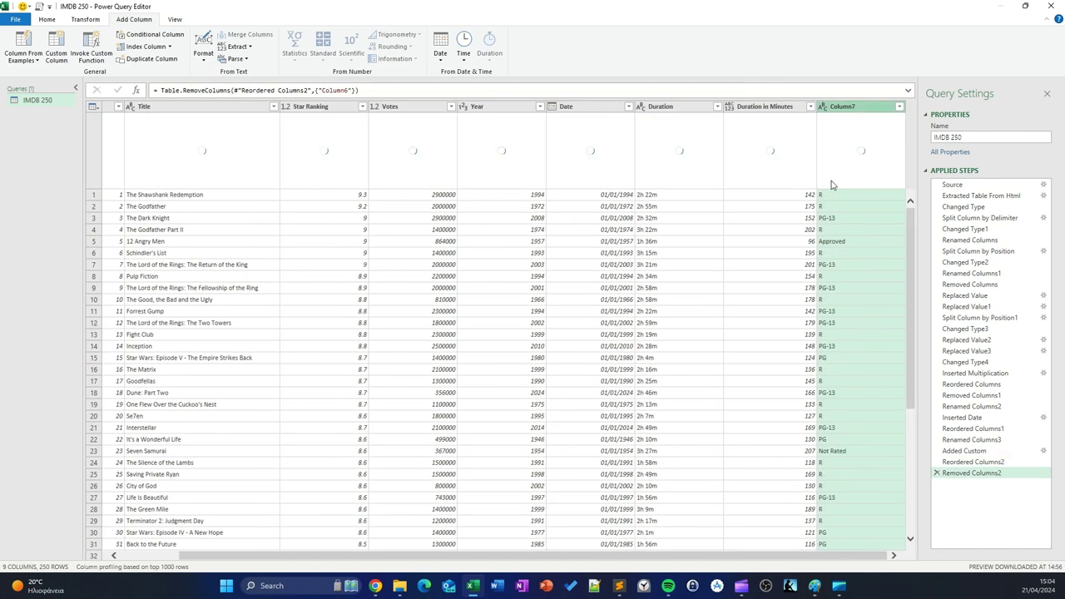
- Rename Column7 to Audience Rating
{"action": "double_click", "coordinate": [852, 106]}
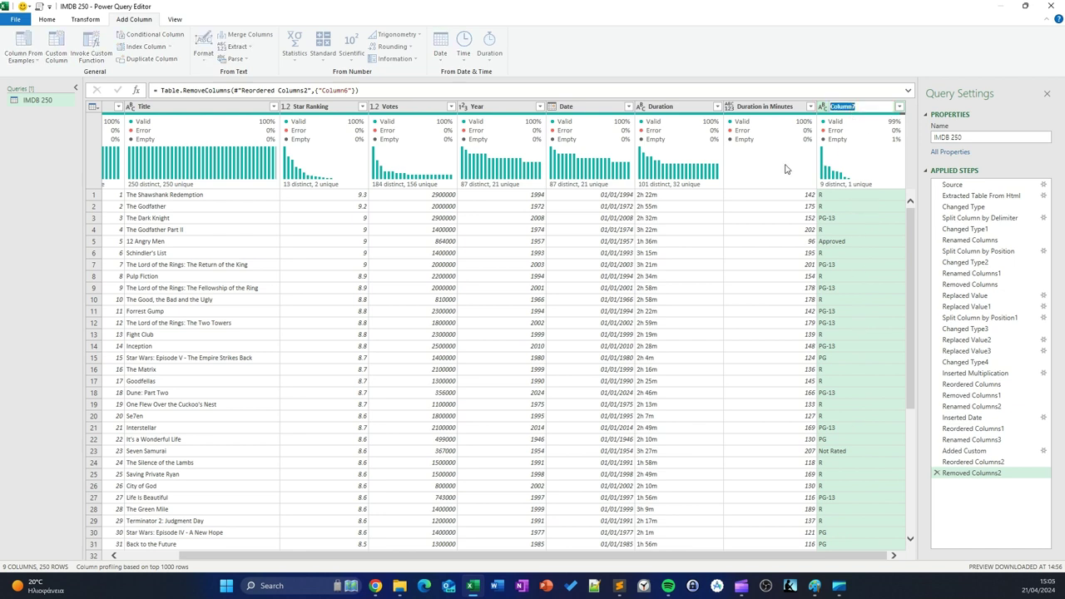
{"action": "type", "text": "Audience Rating"}
{"action": "key", "text": "Return"}
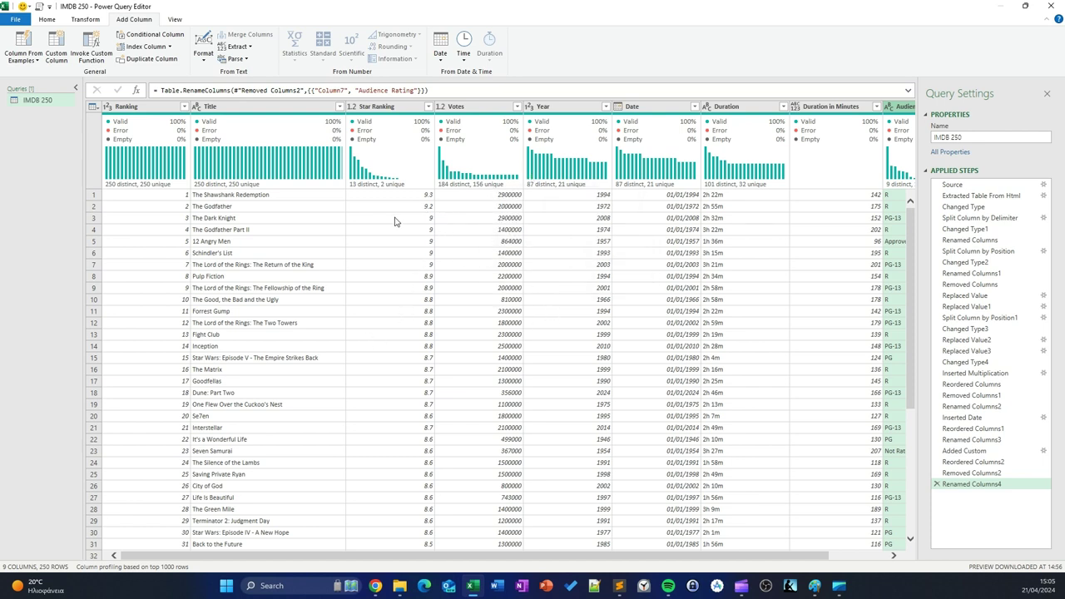
- Multiply Star Ranking by Votes into a new column
{"action": "left_click", "coordinate": [405, 200]}
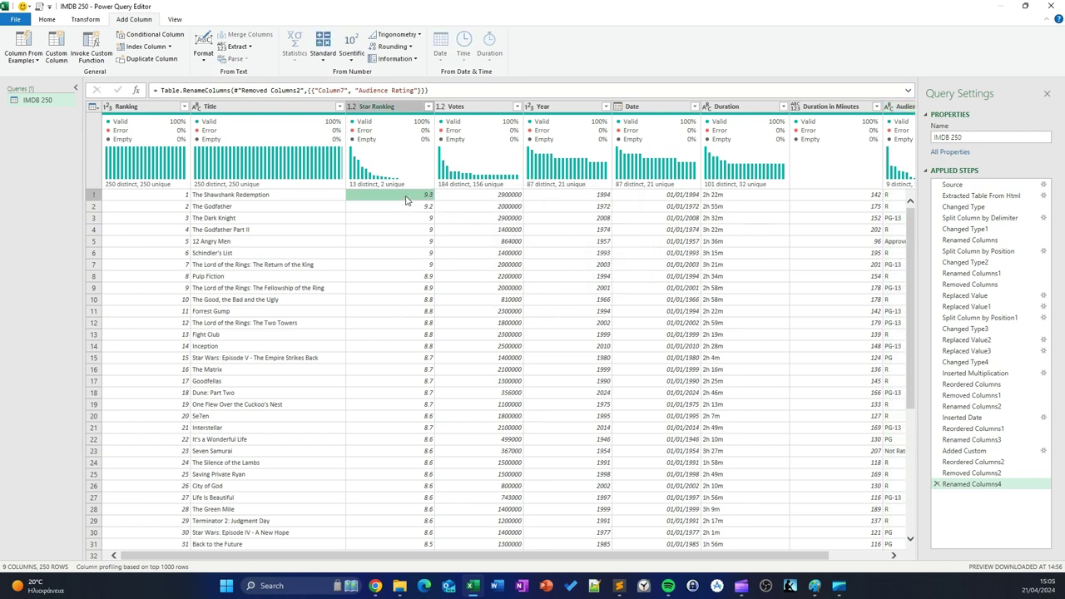
{"action": "left_click", "coordinate": [497, 196]}
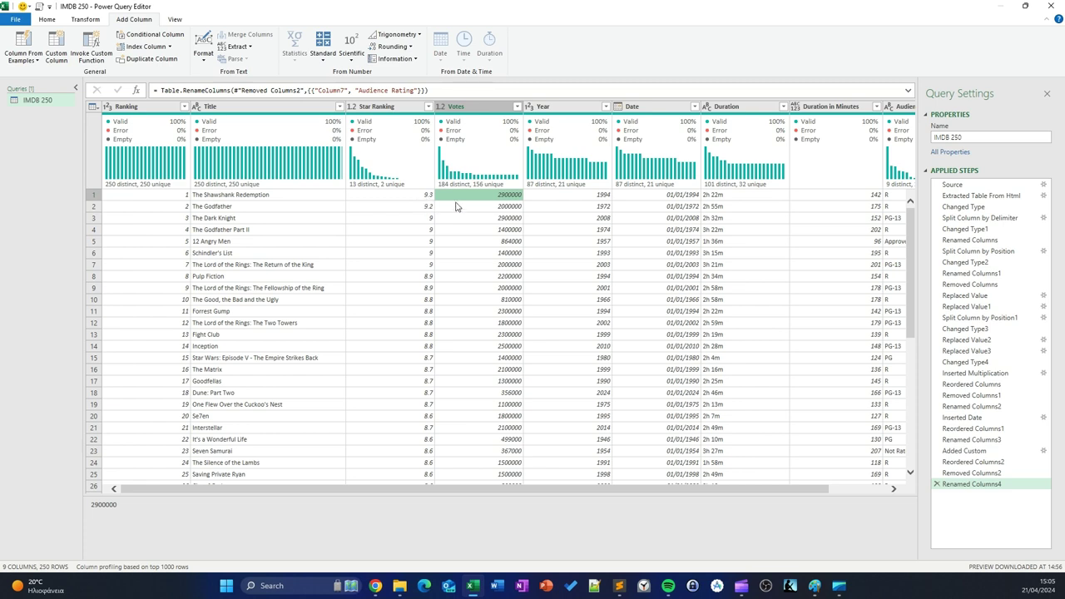
{"action": "left_click", "coordinate": [395, 109]}
{"action": "left_click", "coordinate": [479, 108], "text": "ctrl"}
{"action": "right_click", "coordinate": [479, 108]}
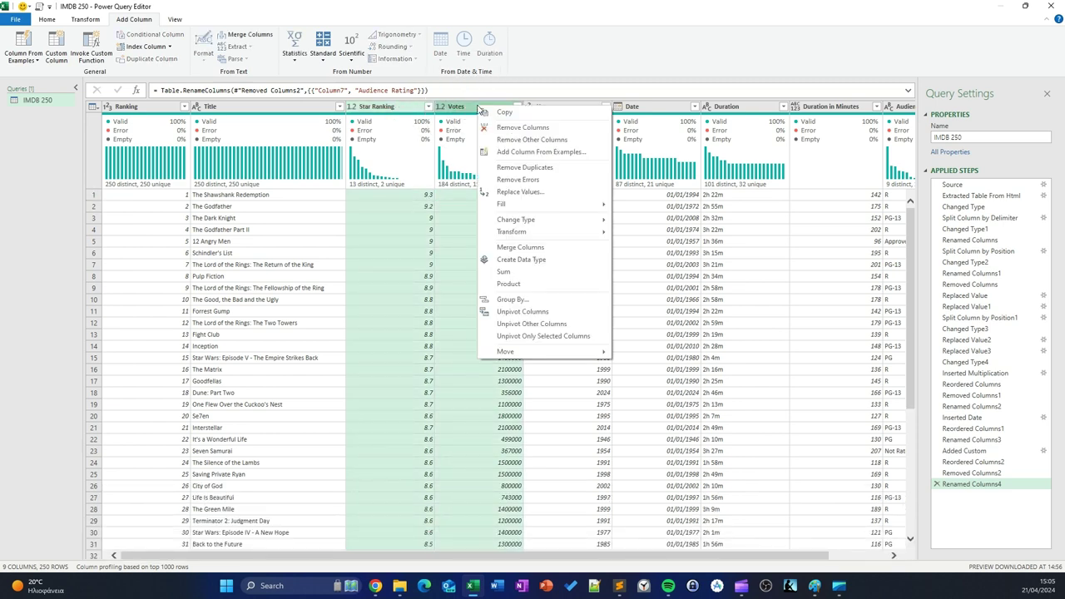
{"action": "left_click", "coordinate": [509, 284]}
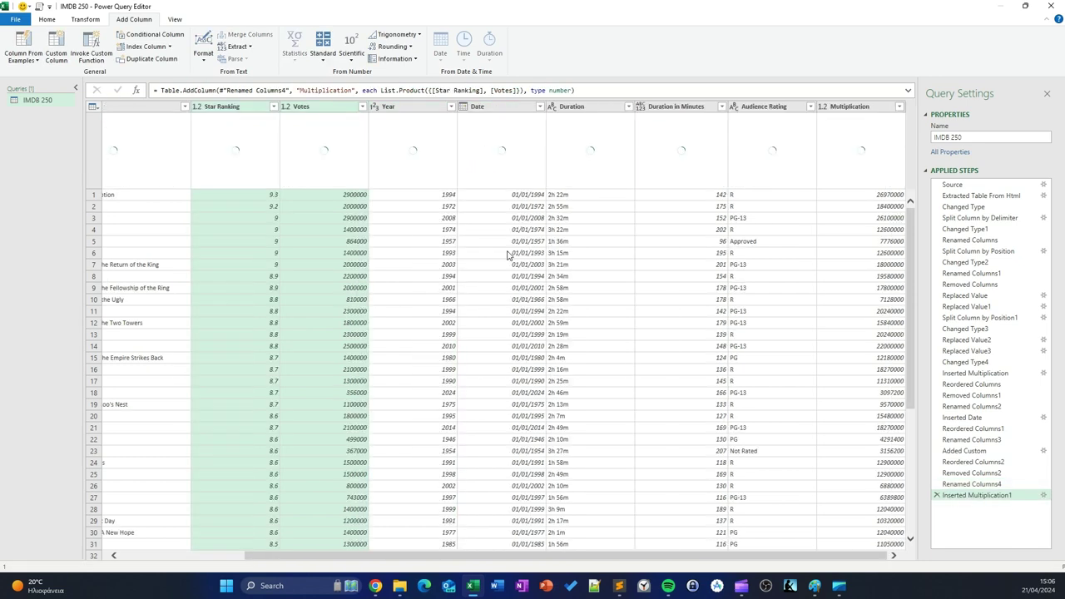
- Move the product column before Year and rename it Weighted Ranking
{"action": "left_click_drag", "start_coordinate": [849, 113], "coordinate": [392, 123]}
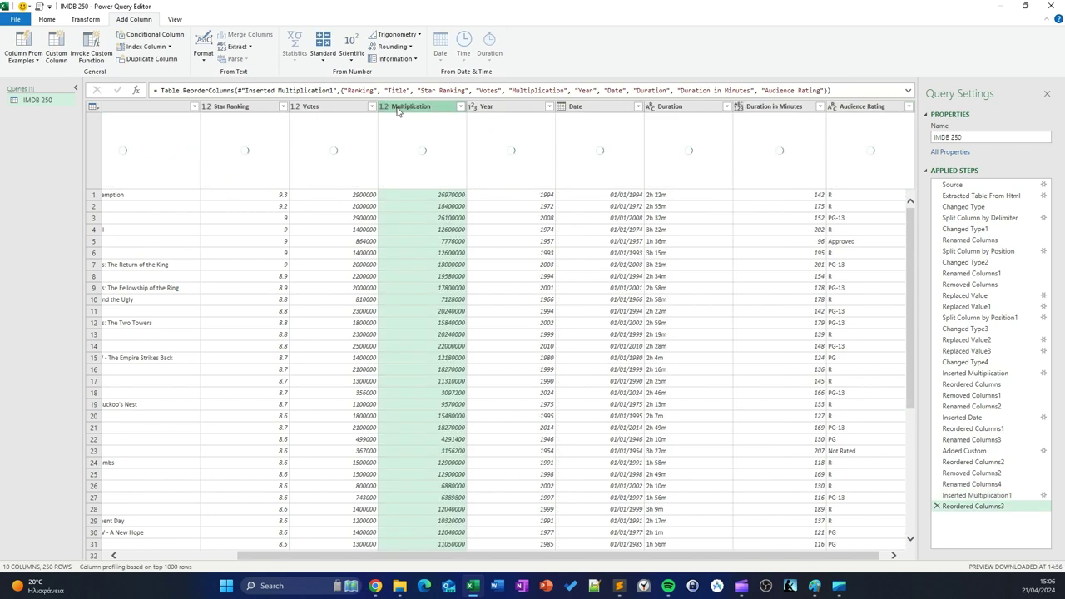
{"action": "double_click", "coordinate": [398, 109]}
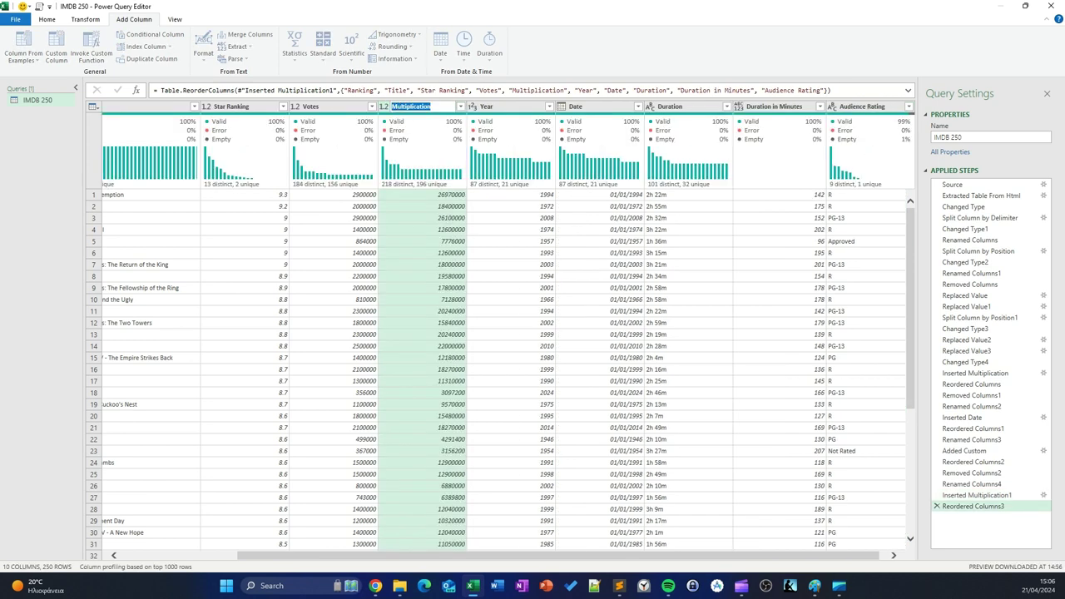
{"action": "type", "text": "we"}
{"action": "key", "text": "Return"}
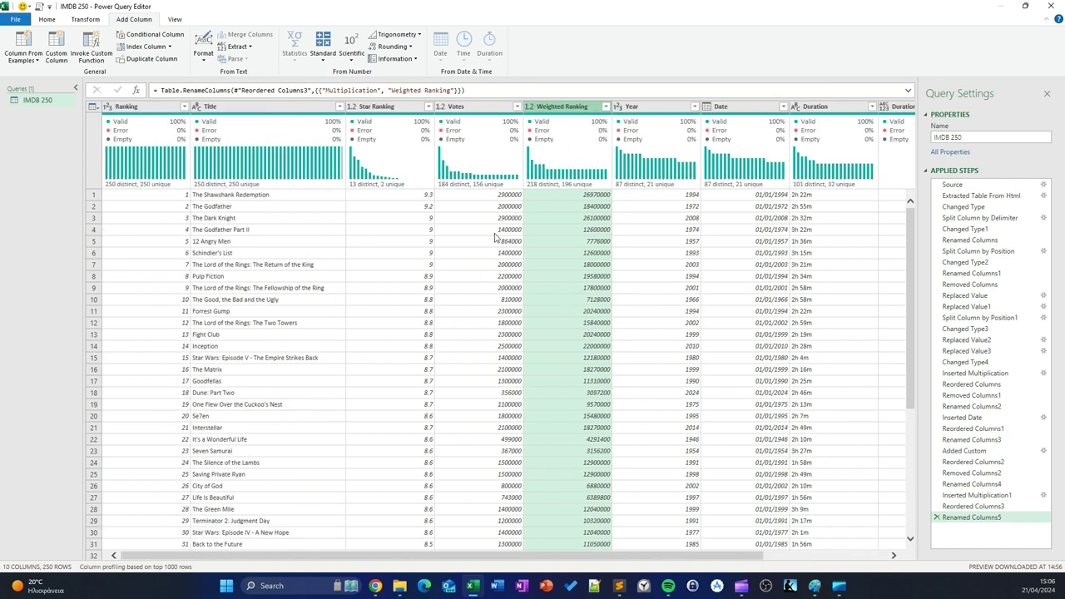
- Load the IMDB 250 query as a connection only, added to the Data Model
{"action": "left_click", "coordinate": [47, 20]}
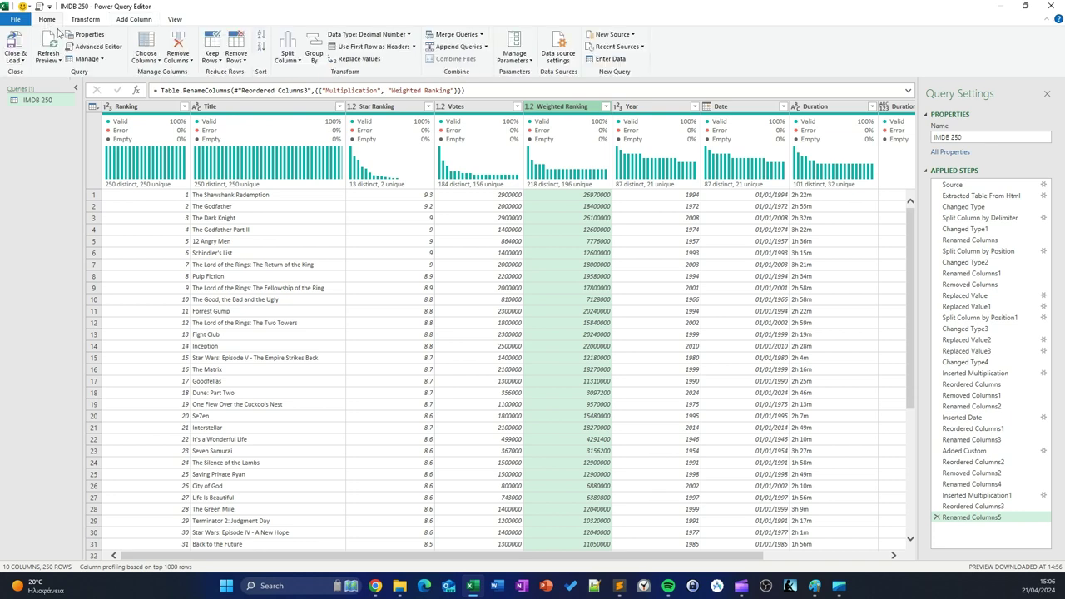
{"action": "left_click", "coordinate": [15, 58]}
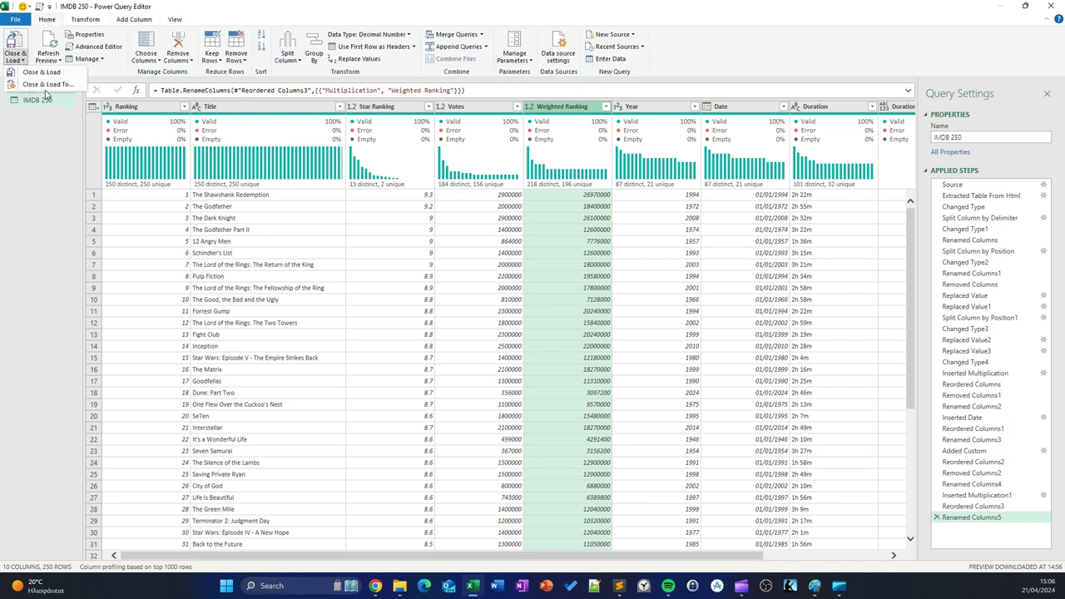
{"action": "left_click", "coordinate": [48, 85]}
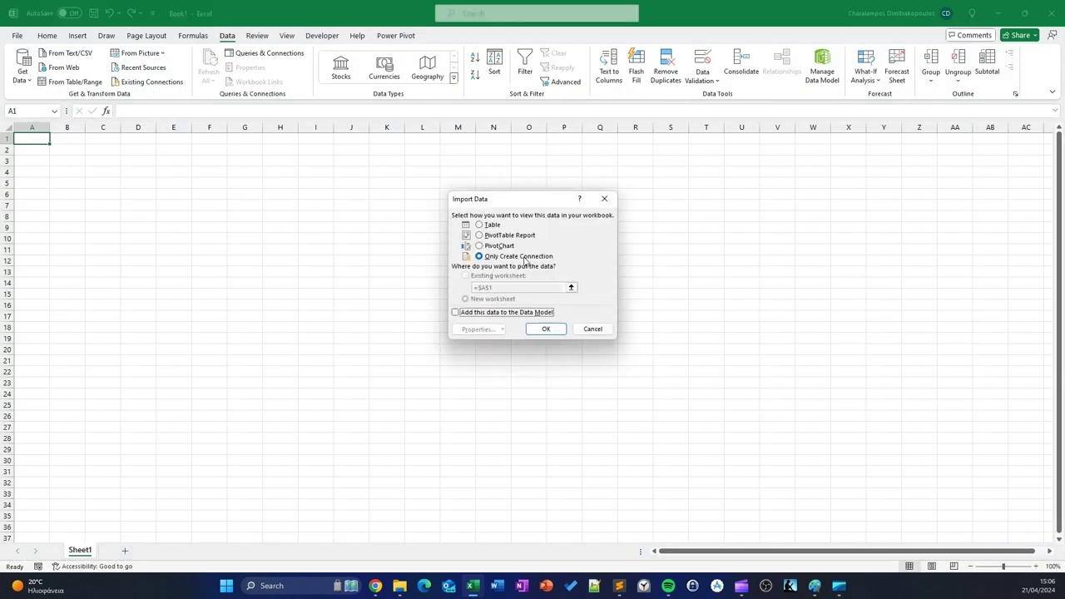
{"action": "left_click", "coordinate": [491, 314]}
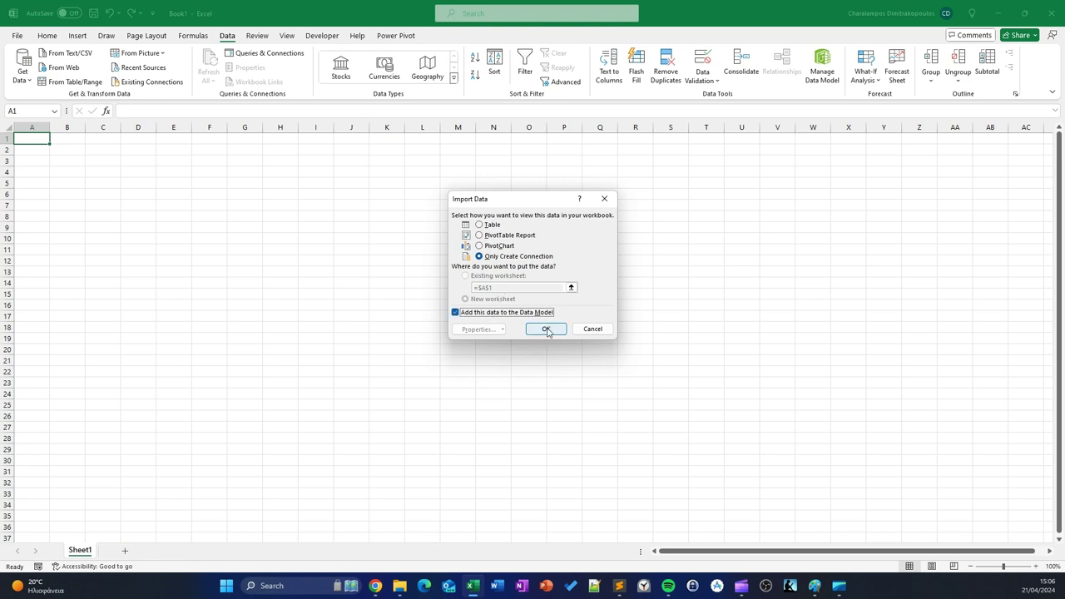
{"action": "left_click", "coordinate": [546, 329]}
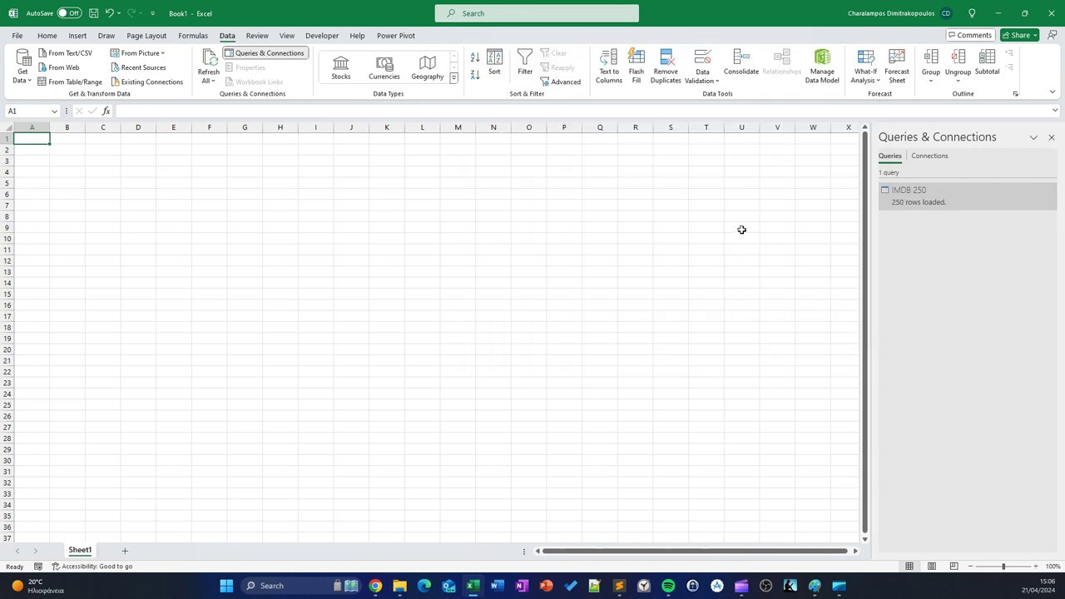
- Open Power Pivot maximized and create a new Calendar date table from the Date column
{"action": "left_click", "coordinate": [395, 36]}
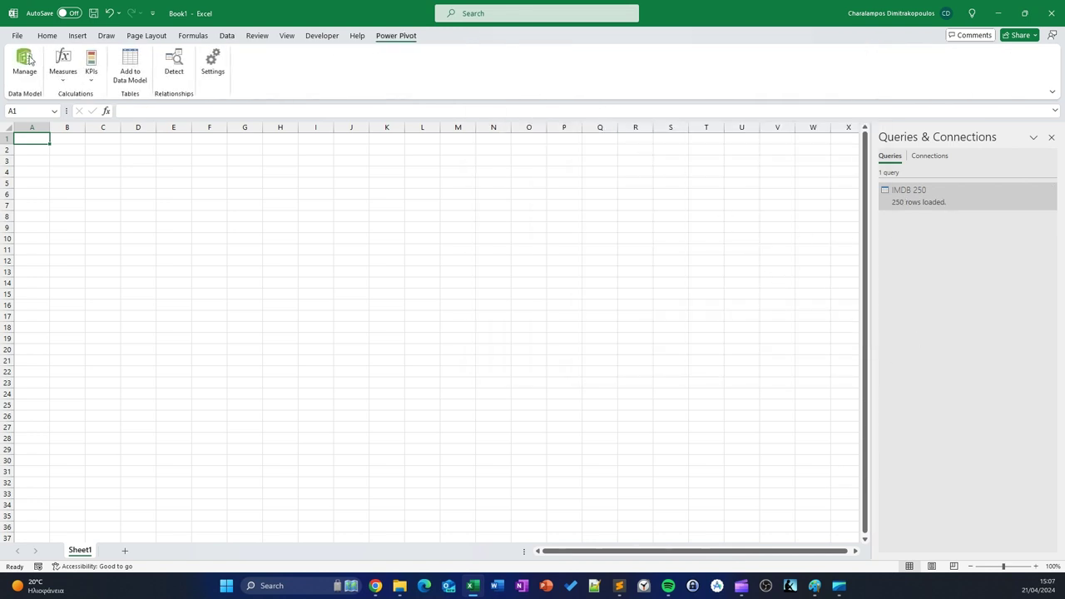
{"action": "left_click", "coordinate": [25, 63]}
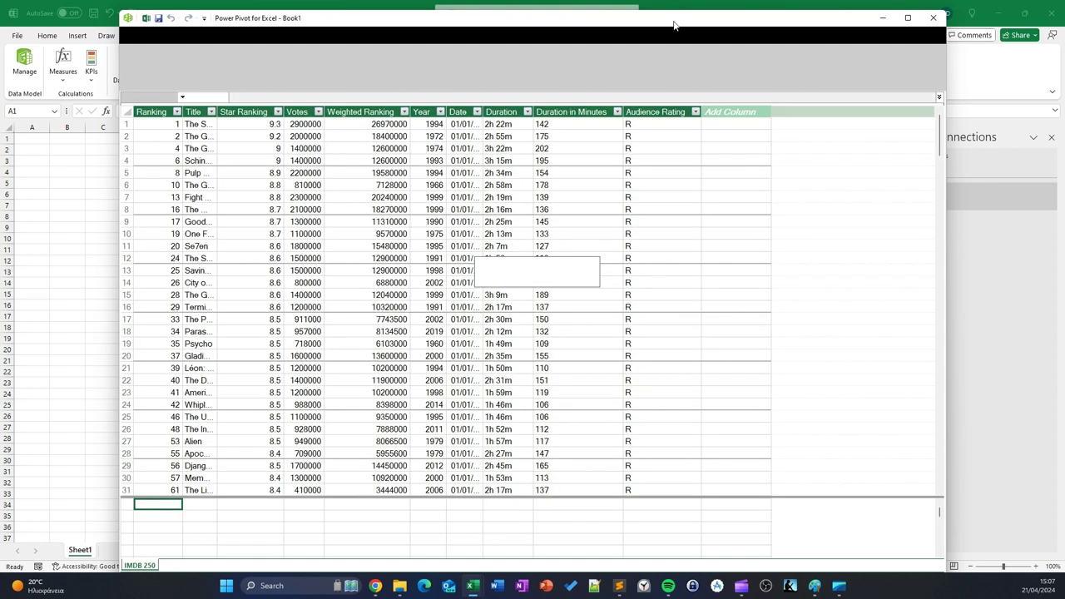
{"action": "left_click", "coordinate": [908, 18]}
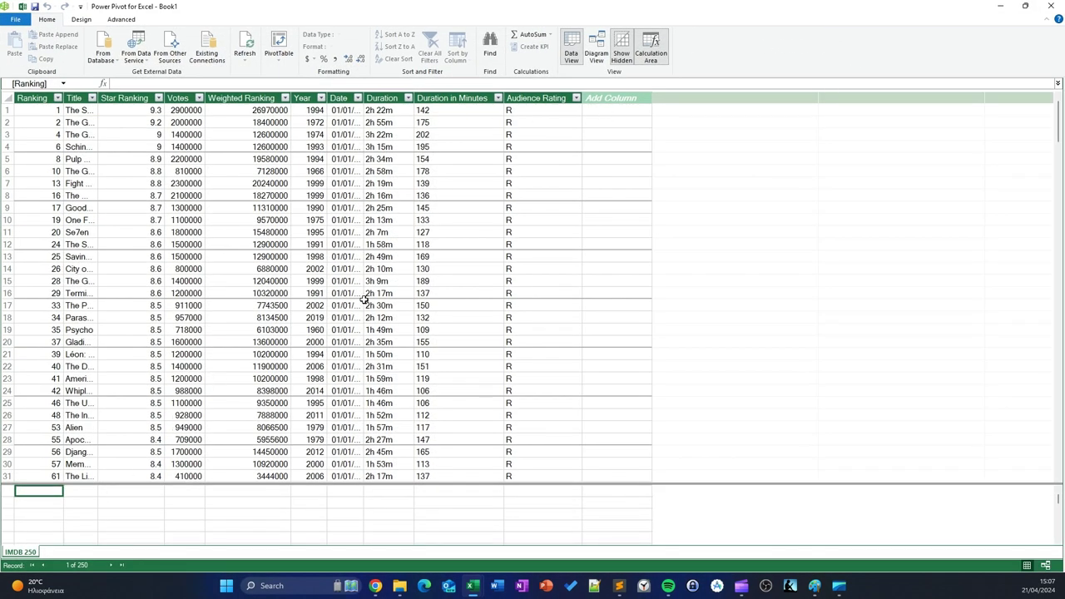
{"action": "left_click", "coordinate": [345, 98]}
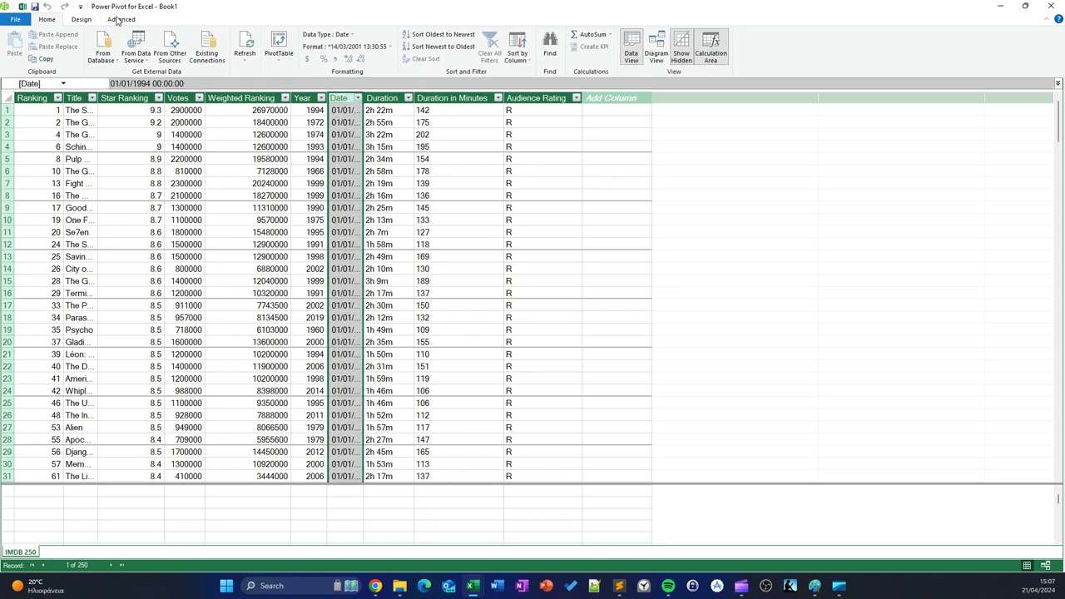
{"action": "left_click", "coordinate": [90, 19]}
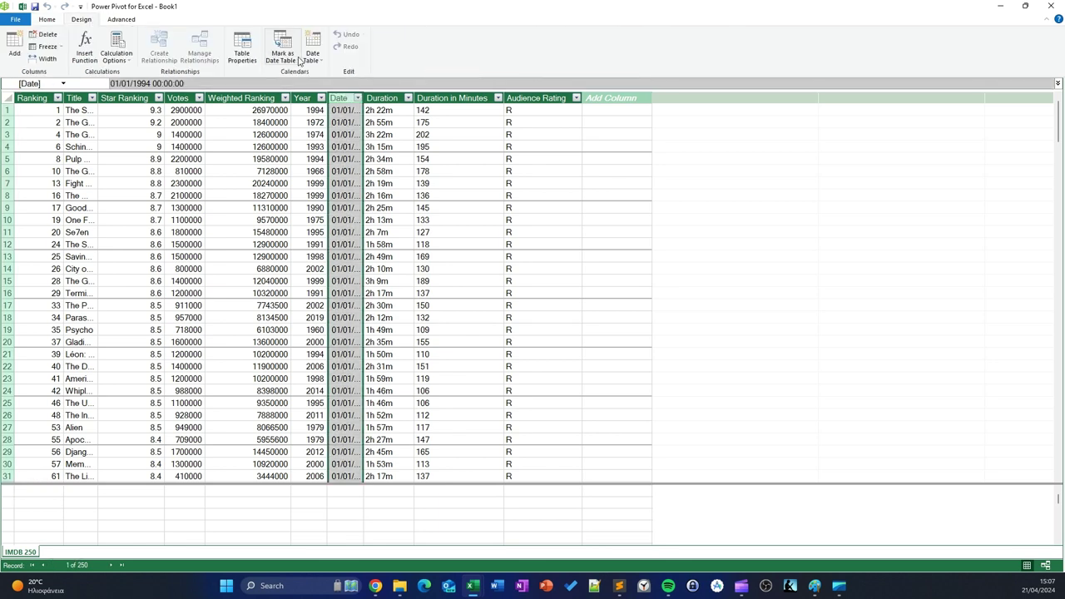
{"action": "left_click", "coordinate": [313, 56]}
{"action": "left_click", "coordinate": [327, 72]}
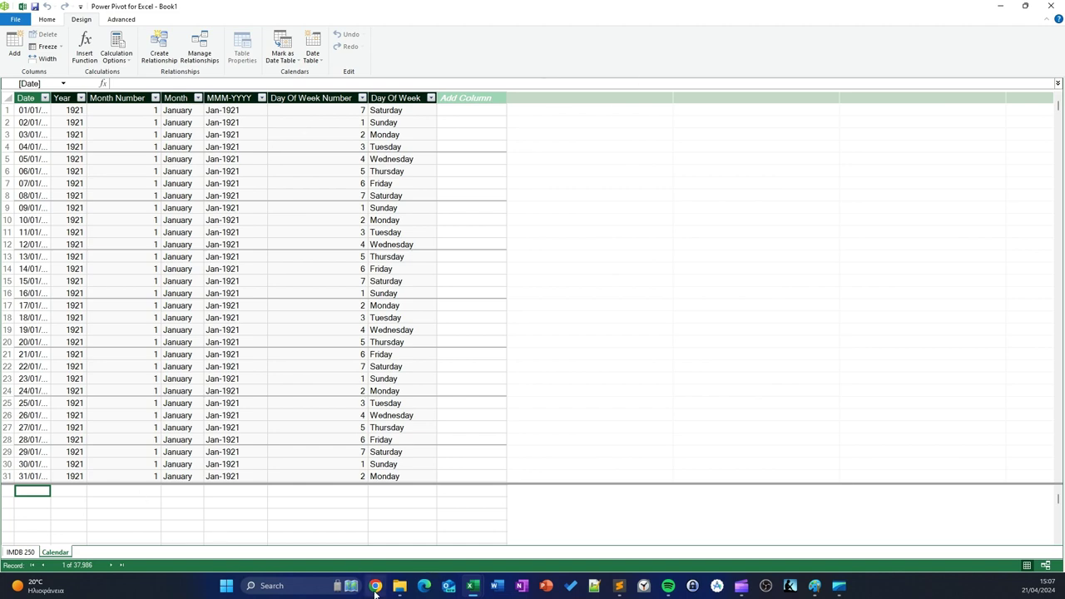
{"action": "mouse_move", "coordinate": [375, 586]}
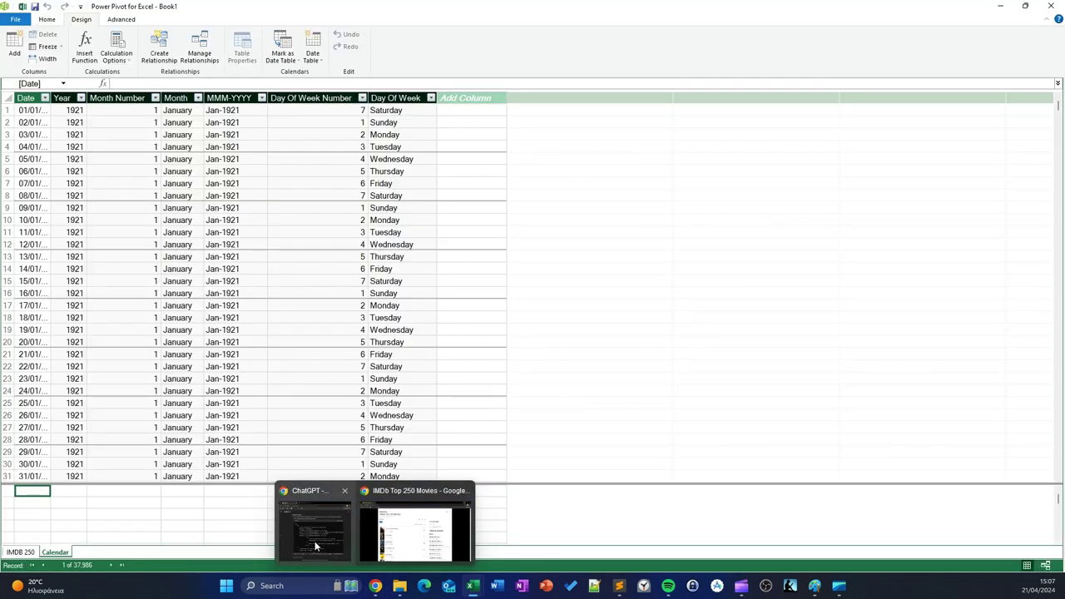
{"action": "left_click", "coordinate": [315, 545]}
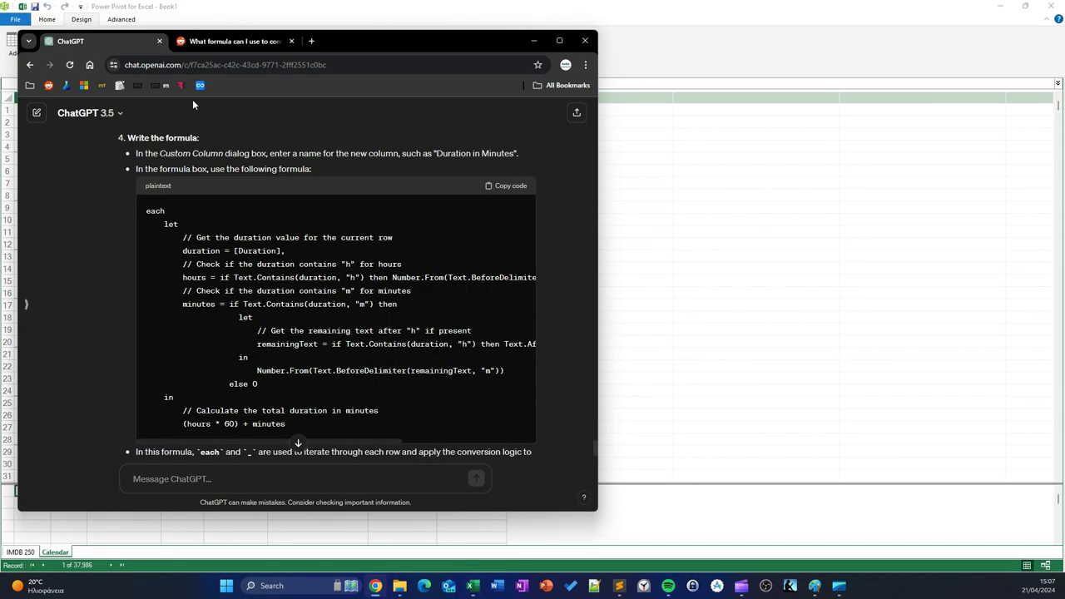
{"action": "left_click", "coordinate": [237, 41]}
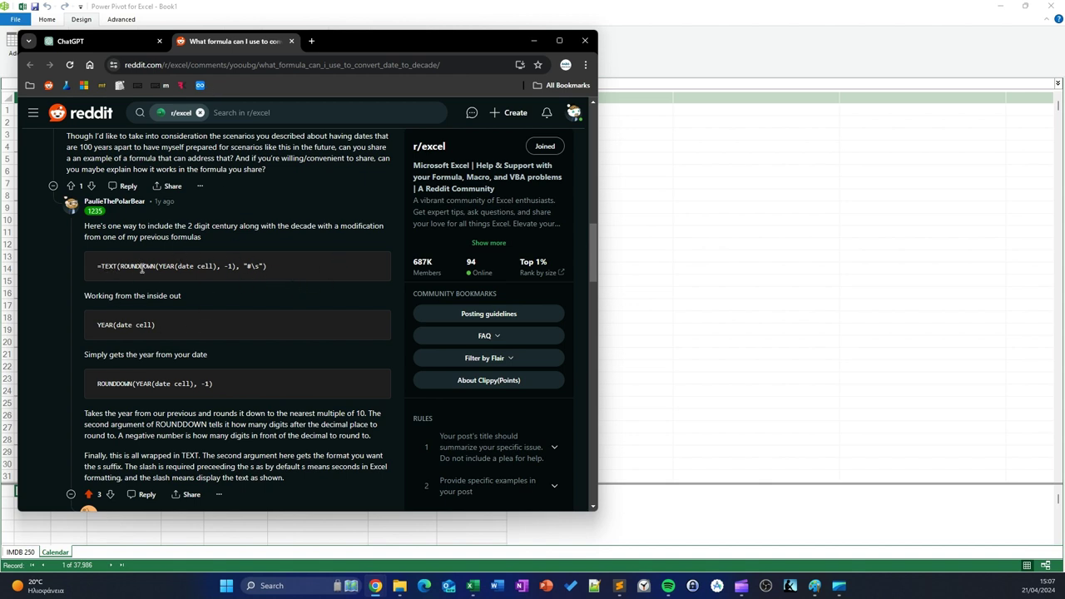
{"action": "left_click_drag", "start_coordinate": [382, 52], "coordinate": [395, 113]}
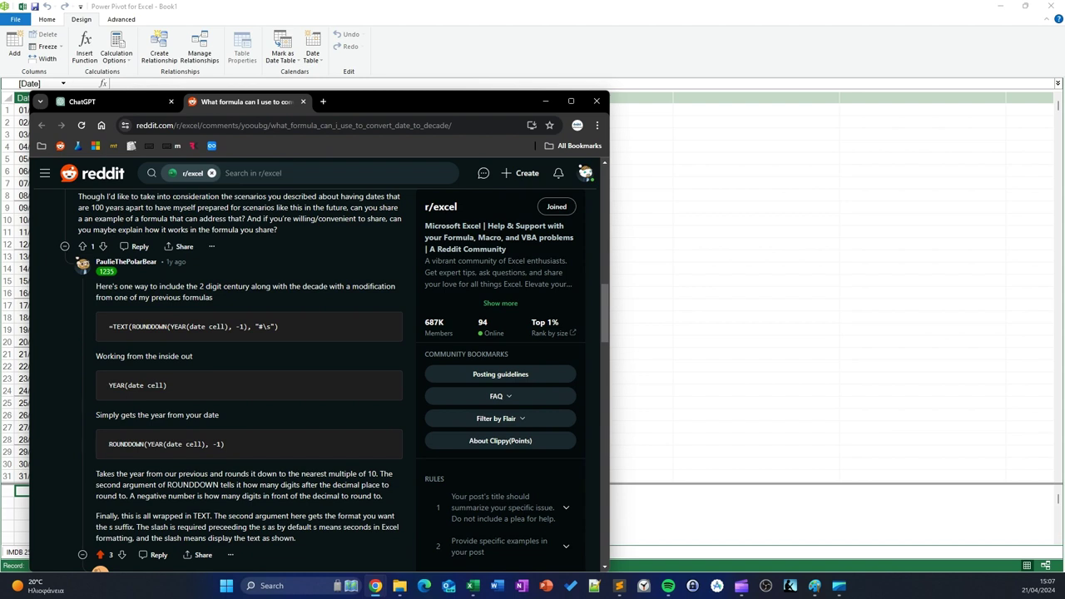
{"action": "left_click", "coordinate": [522, 586]}
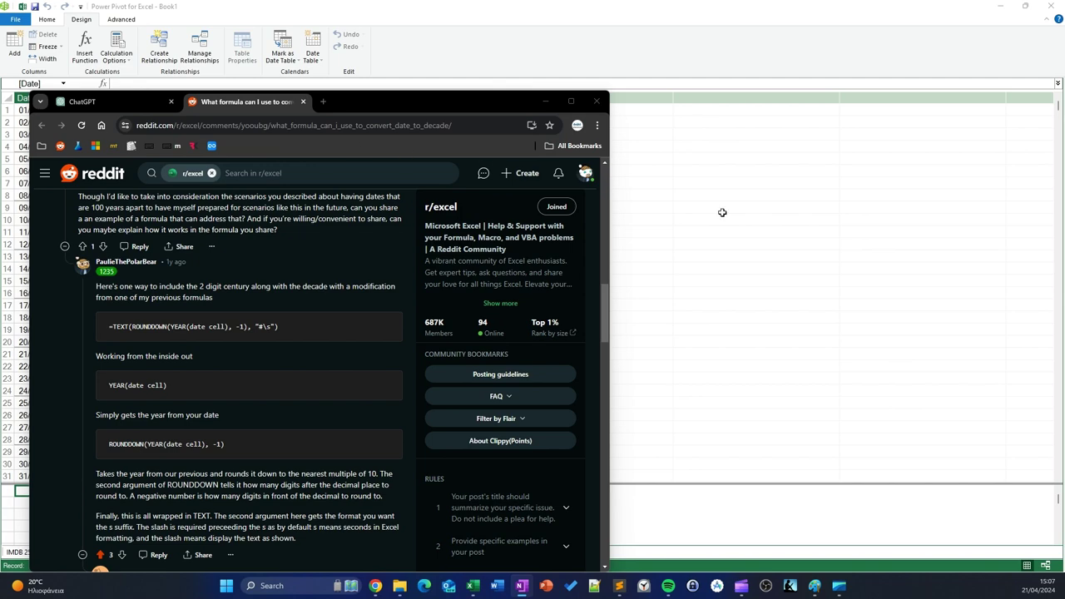
{"action": "left_click", "coordinate": [756, 5]}
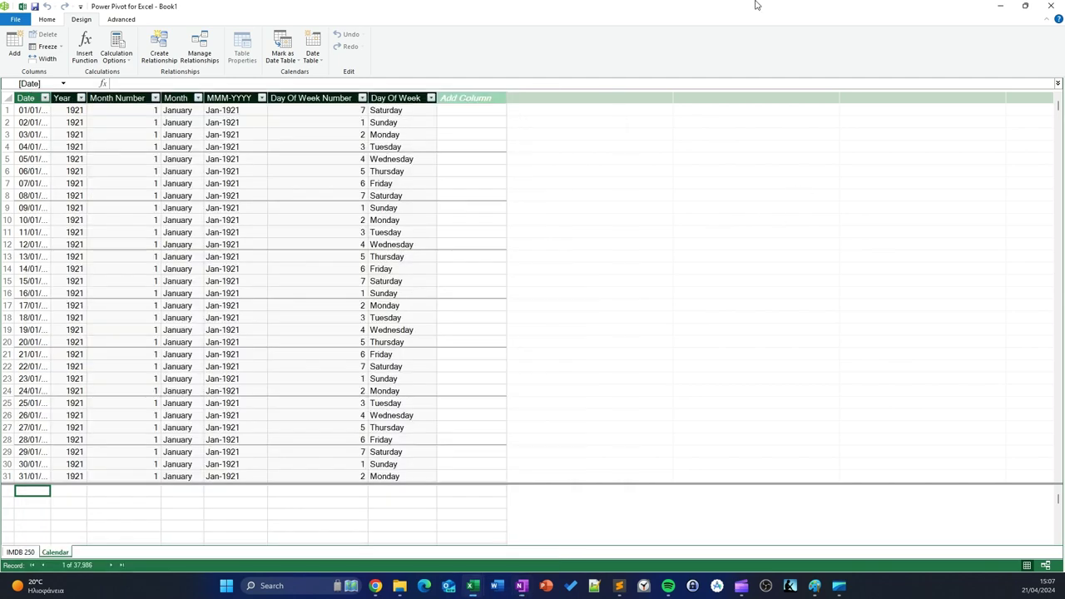
- Add Decade := FORMAT(ROUNDDOWN('Calendar'[Year],-1),"#\s") to Calendar, then show Diagram View
{"action": "left_click", "coordinate": [132, 83]}
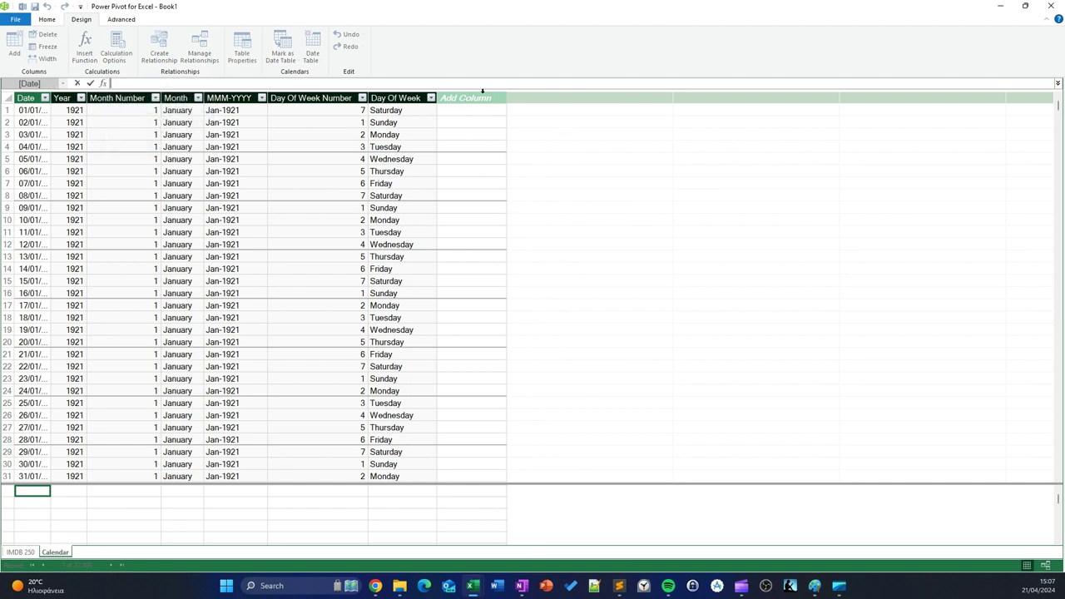
{"action": "left_click", "coordinate": [454, 97]}
{"action": "left_click", "coordinate": [120, 82]}
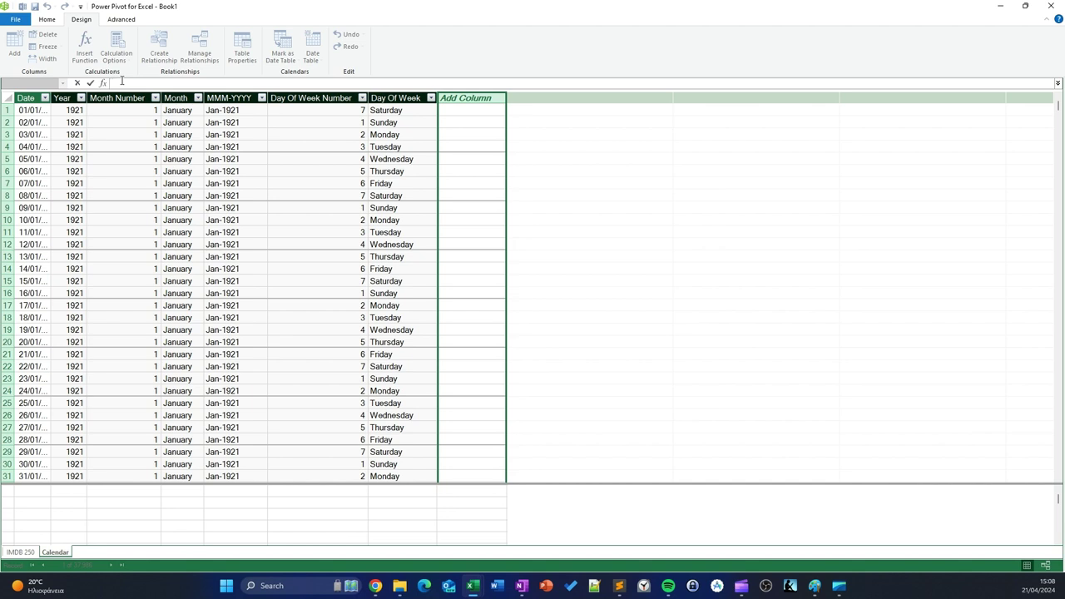
{"action": "type", "text": "="}
{"action": "type", "text": "="}
{"action": "type", "text": "=FORMAT(ROUNDDOWN('Calendar'[Year],-1),\"#\\s\")"}
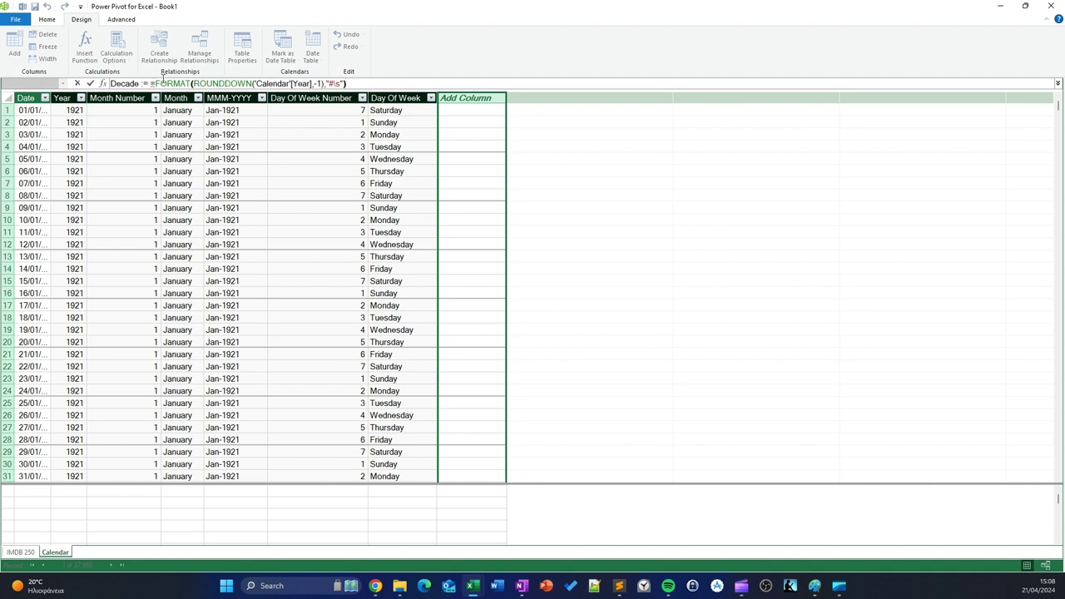
{"action": "left_click", "coordinate": [152, 83]}
{"action": "key", "text": "Delete"}
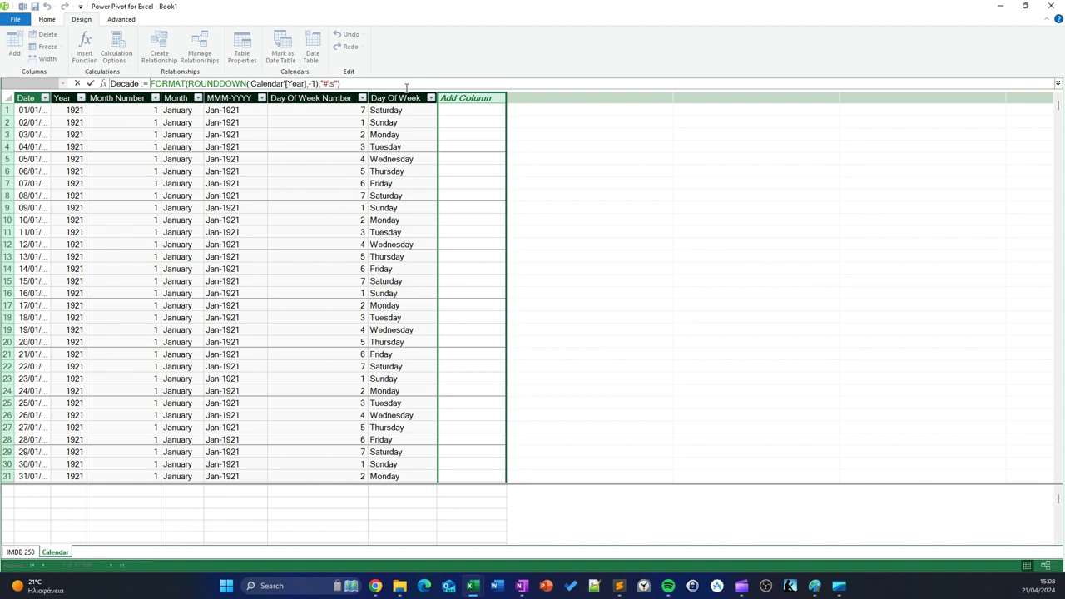
{"action": "key", "text": "Return"}
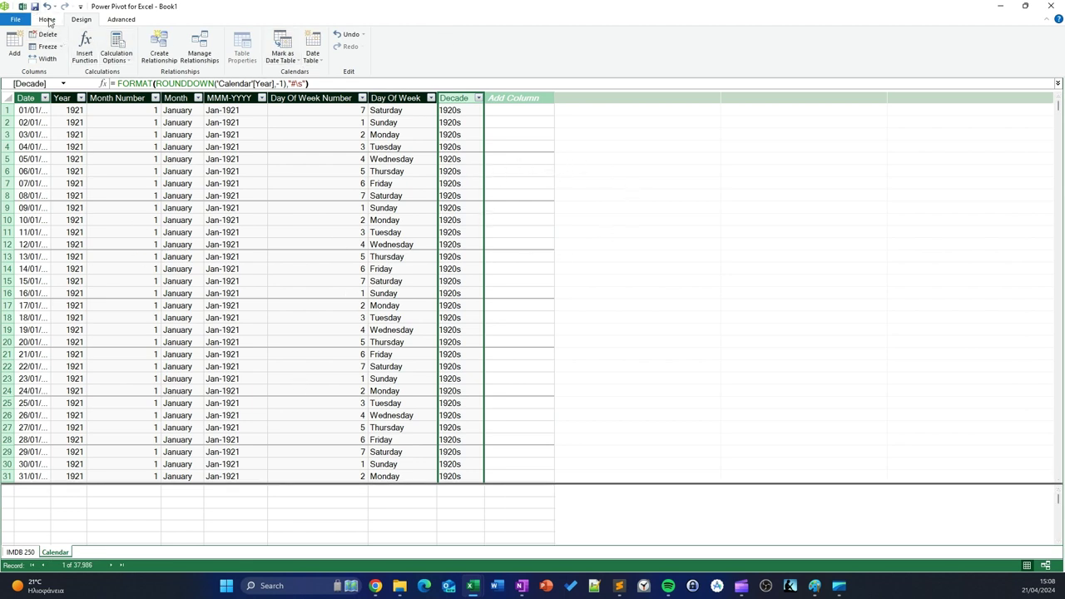
{"action": "left_click", "coordinate": [48, 20]}
{"action": "left_click", "coordinate": [596, 49]}
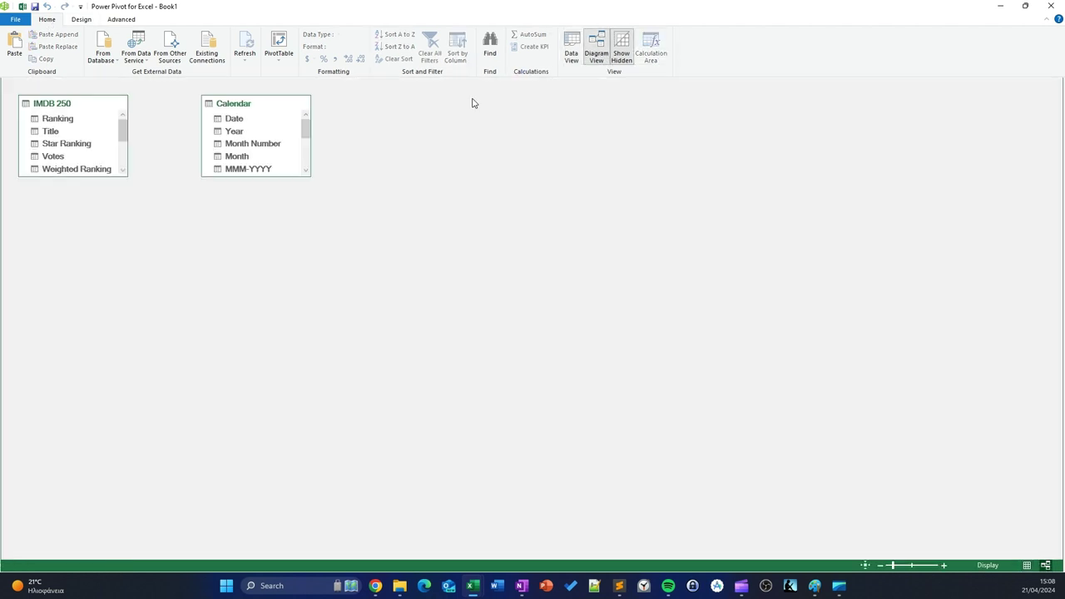
- Enlarge both table boxes, relate IMDB 250[Date] to Calendar[Date], and save the workbook as Boo21.xlsx
{"action": "left_click_drag", "start_coordinate": [256, 175], "coordinate": [250, 305]}
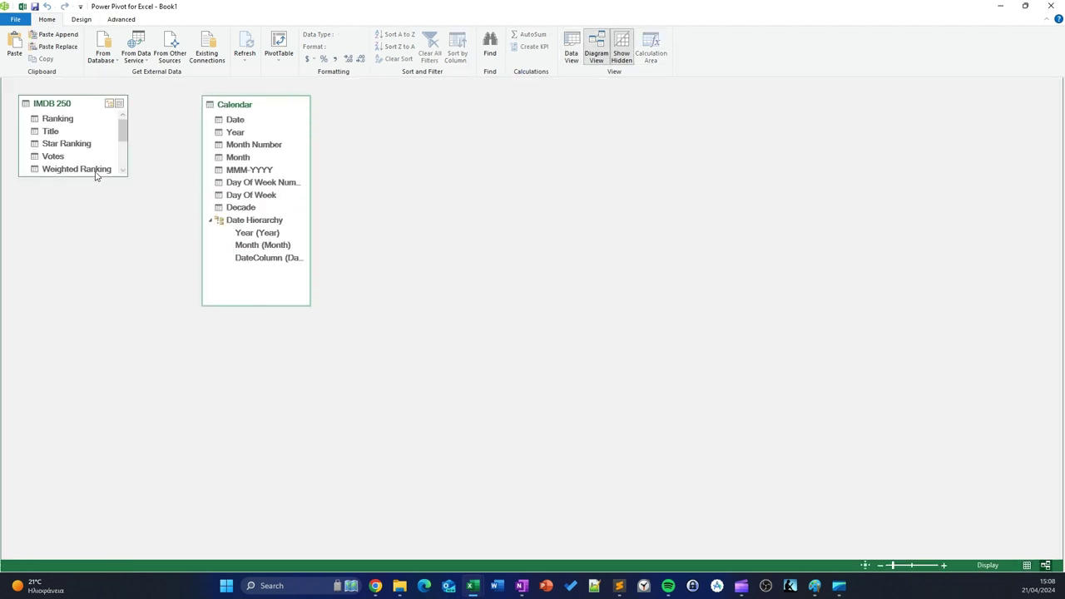
{"action": "left_click_drag", "start_coordinate": [87, 173], "coordinate": [79, 306]}
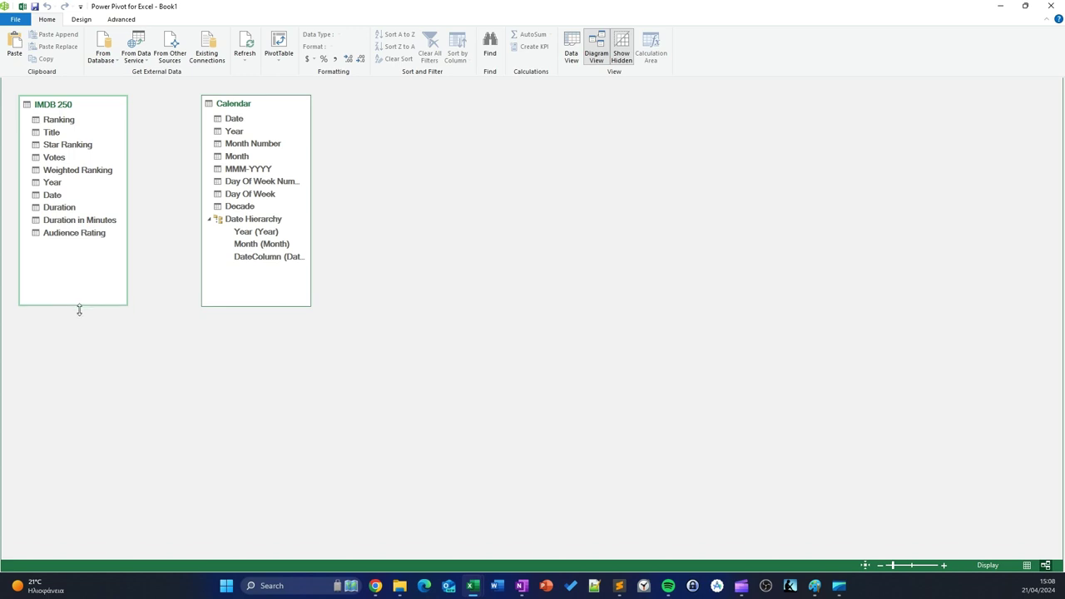
{"action": "left_click", "coordinate": [52, 194]}
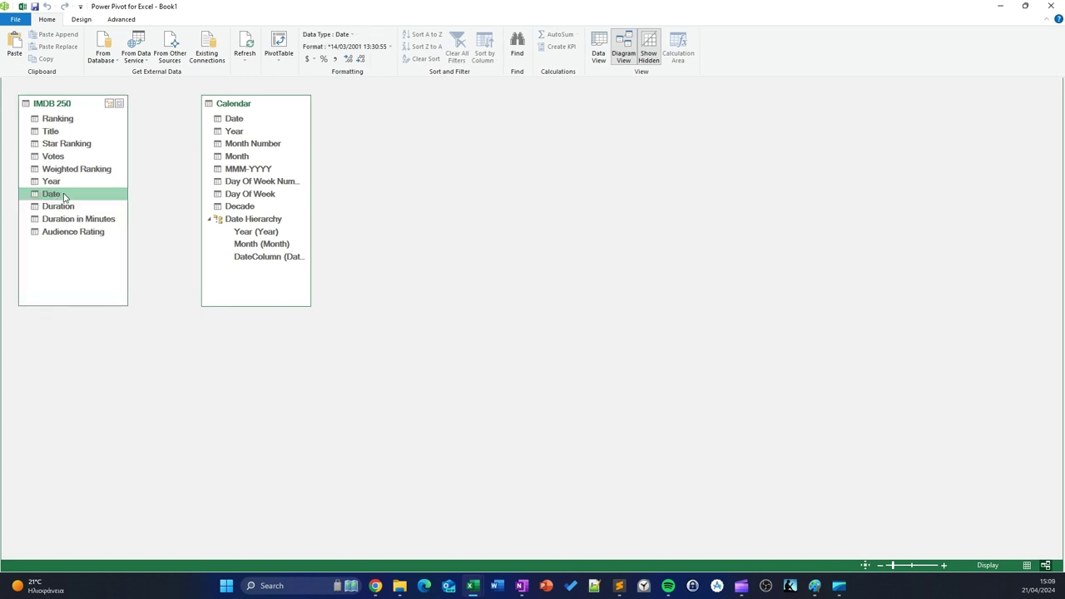
{"action": "left_click_drag", "start_coordinate": [63, 196], "coordinate": [233, 118]}
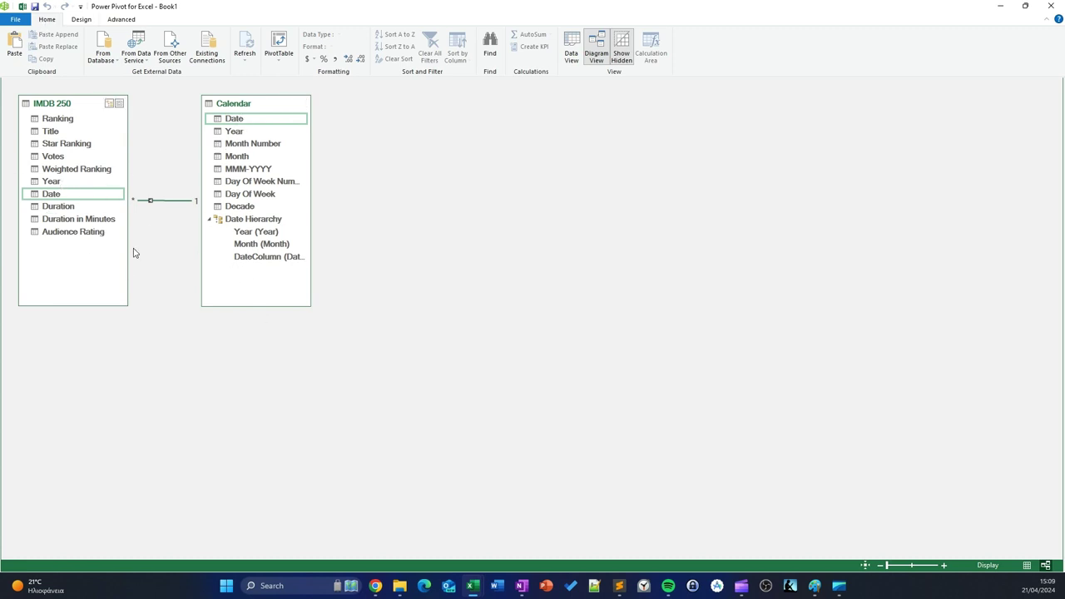
{"action": "left_click", "coordinate": [34, 6]}
{"action": "left_click", "coordinate": [431, 296]}
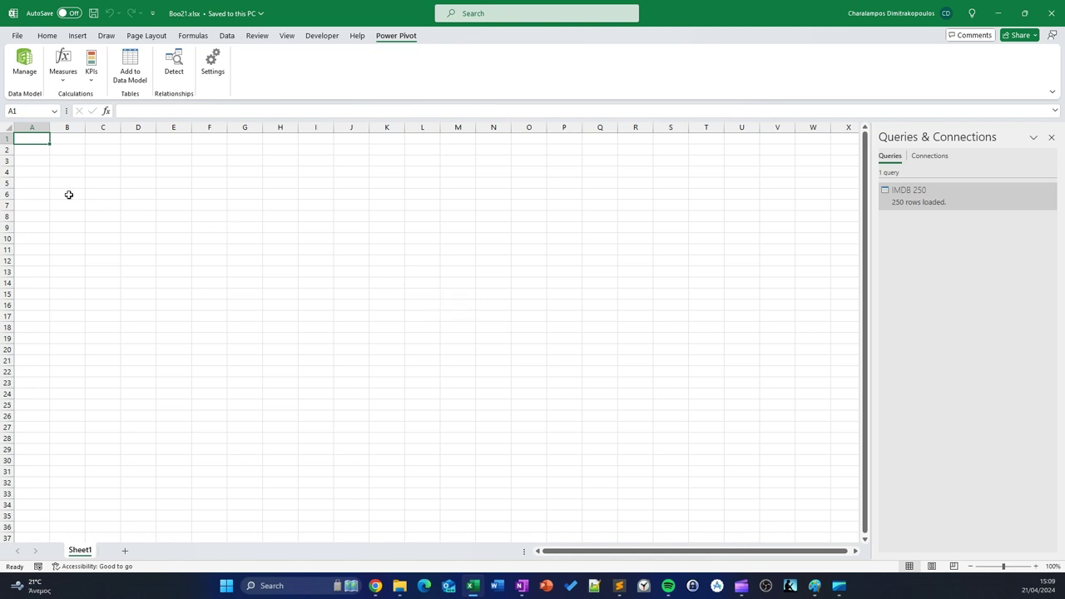
- Insert a PivotTable from the Data Model at cell B2 of this sheet
{"action": "left_click", "coordinate": [61, 152]}
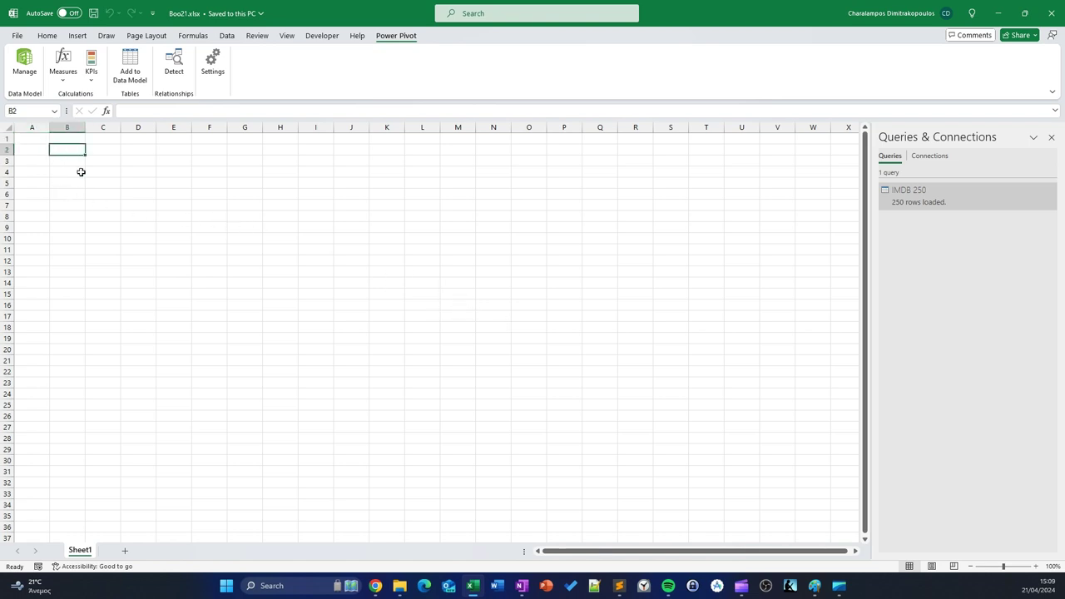
{"action": "left_click", "coordinate": [78, 35]}
{"action": "left_click", "coordinate": [27, 73]}
{"action": "left_click", "coordinate": [50, 126]}
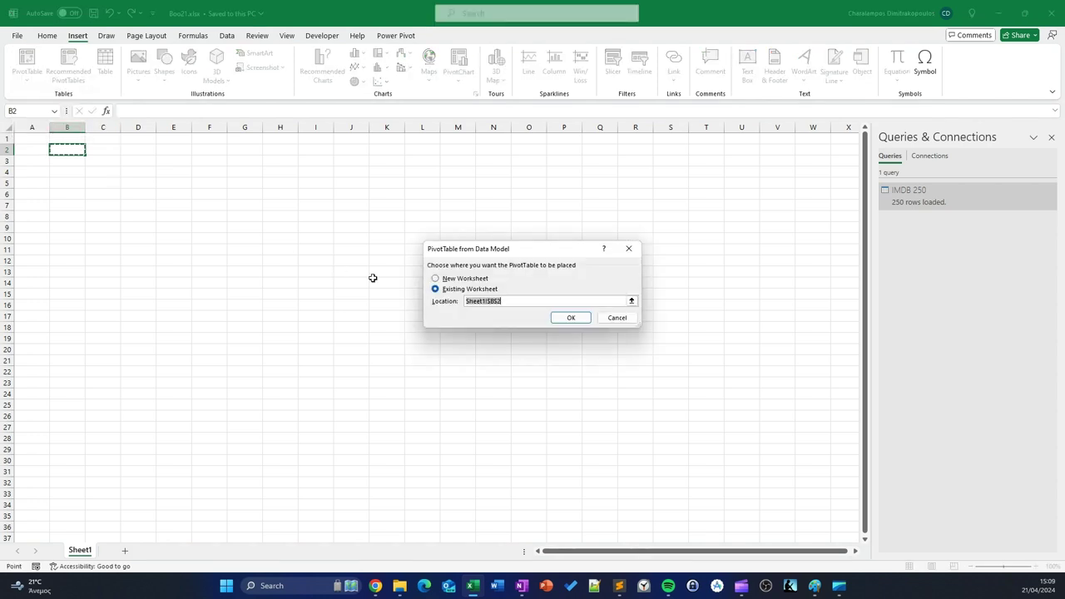
{"action": "left_click", "coordinate": [570, 319]}
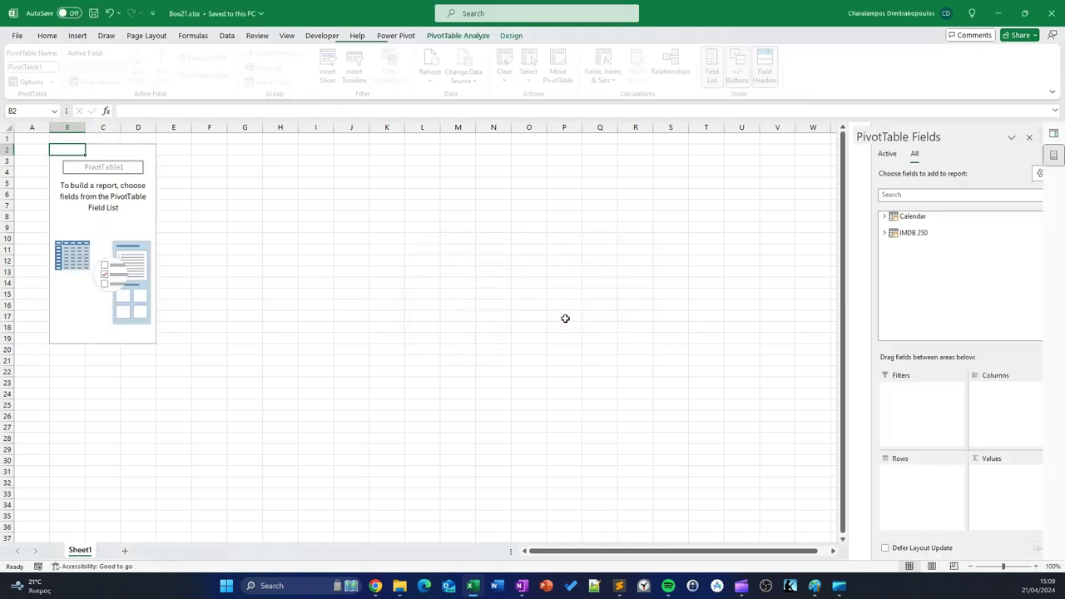
- Put Calendar's Decade field into the PivotTable rows
{"action": "left_click", "coordinate": [863, 232]}
{"action": "left_click", "coordinate": [863, 218]}
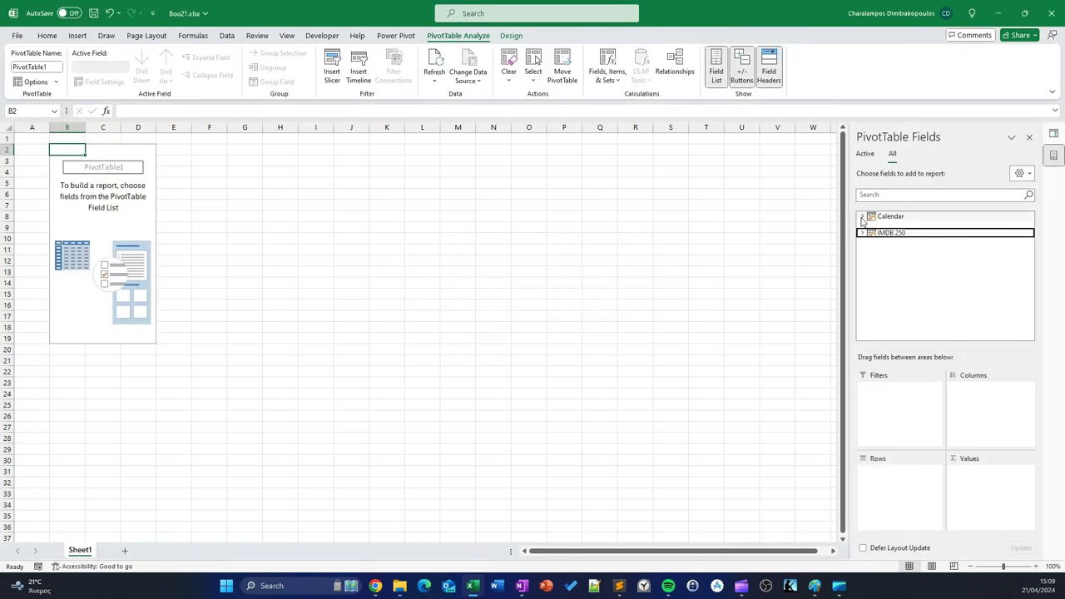
{"action": "left_click", "coordinate": [862, 216]}
{"action": "left_click", "coordinate": [874, 238]}
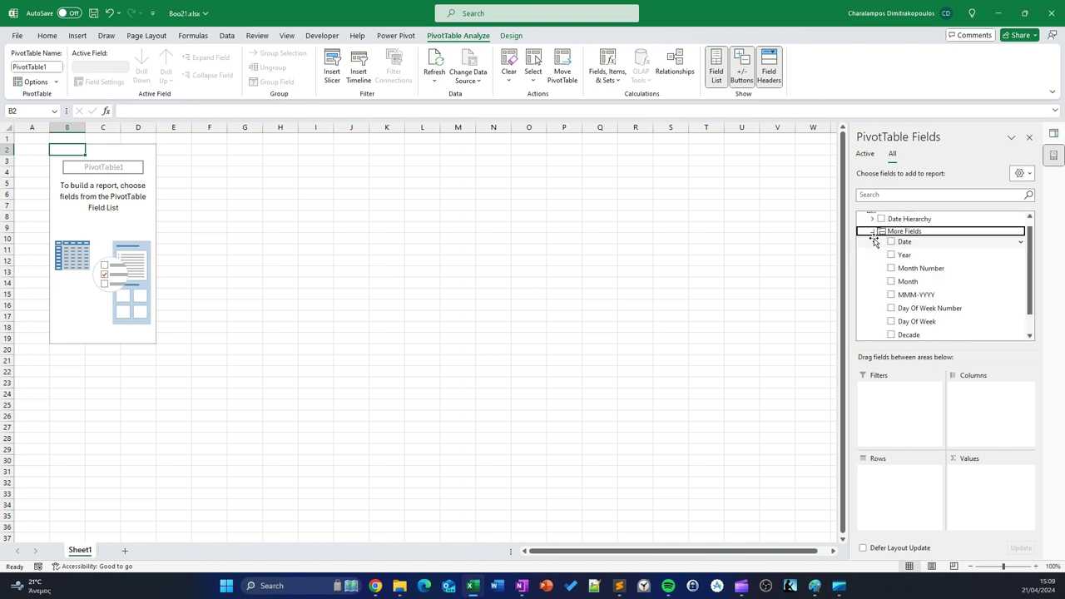
{"action": "scroll", "coordinate": [903, 274], "scroll_direction": "down", "scroll_amount": 1}
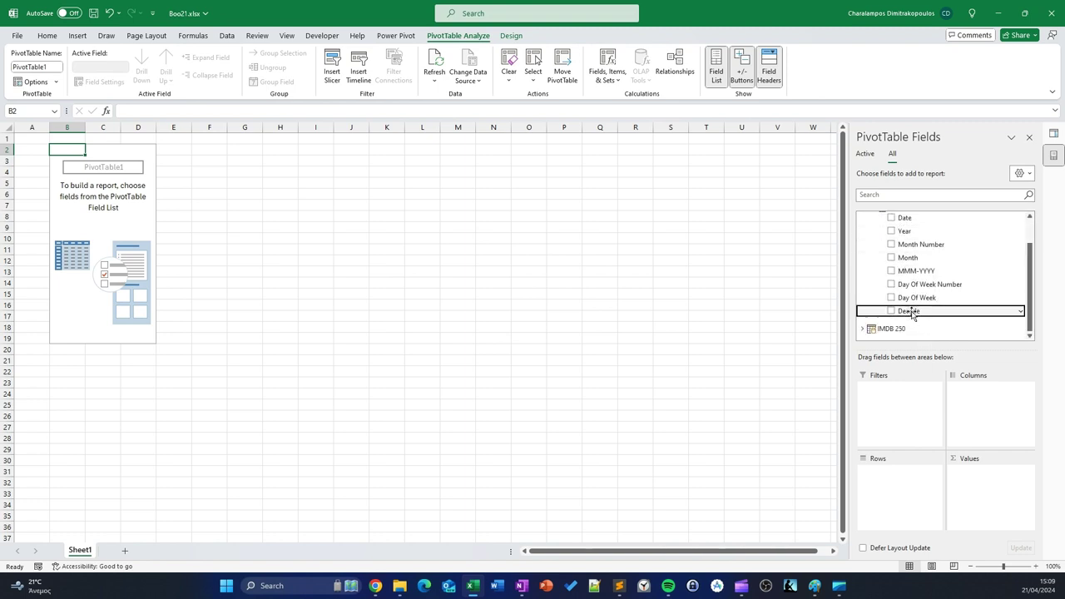
{"action": "left_click_drag", "start_coordinate": [911, 313], "coordinate": [925, 480]}
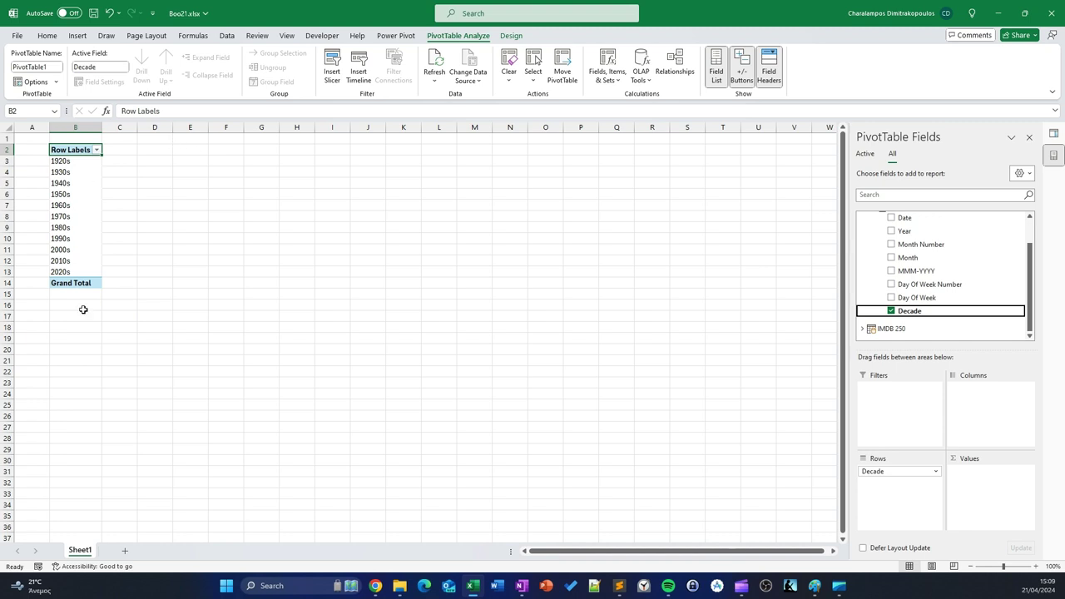
{"action": "scroll", "coordinate": [932, 274], "scroll_direction": "up", "scroll_amount": 3}
- Add IMDB 250 Title to Values to count titles per decade
{"action": "left_click", "coordinate": [872, 239]}
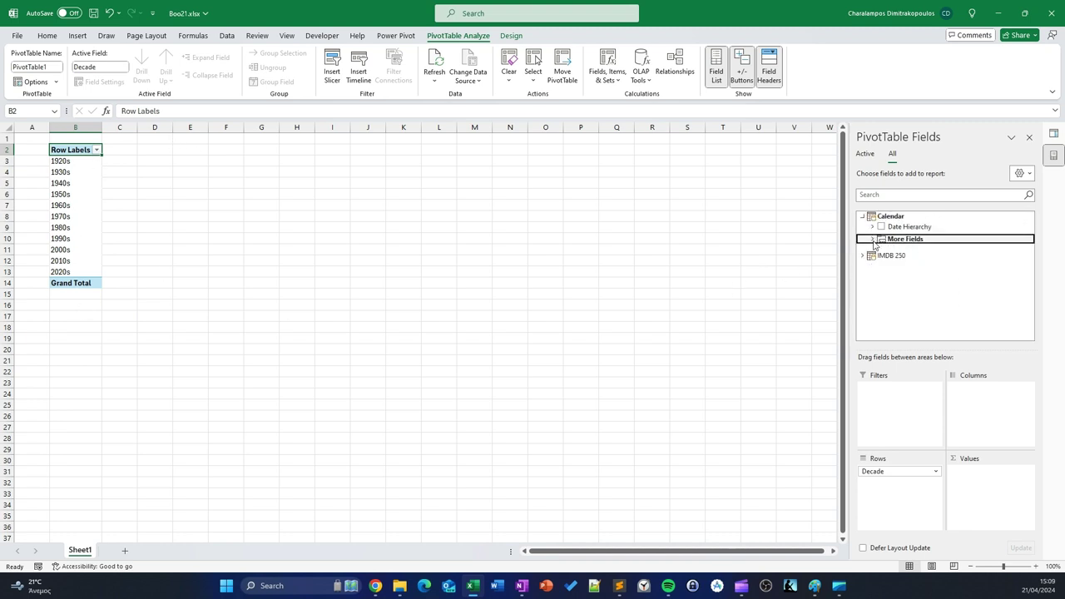
{"action": "left_click", "coordinate": [867, 256]}
{"action": "scroll", "coordinate": [966, 277], "scroll_direction": "down", "scroll_amount": 1}
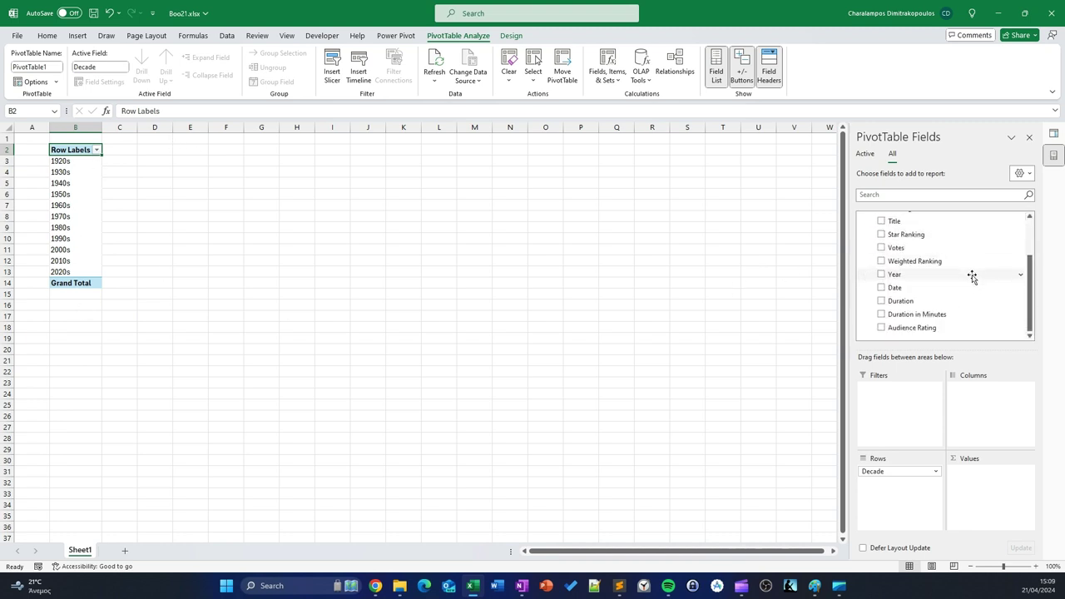
{"action": "scroll", "coordinate": [961, 276], "scroll_direction": "up", "scroll_amount": 1}
{"action": "left_click_drag", "start_coordinate": [870, 247], "coordinate": [968, 487]}
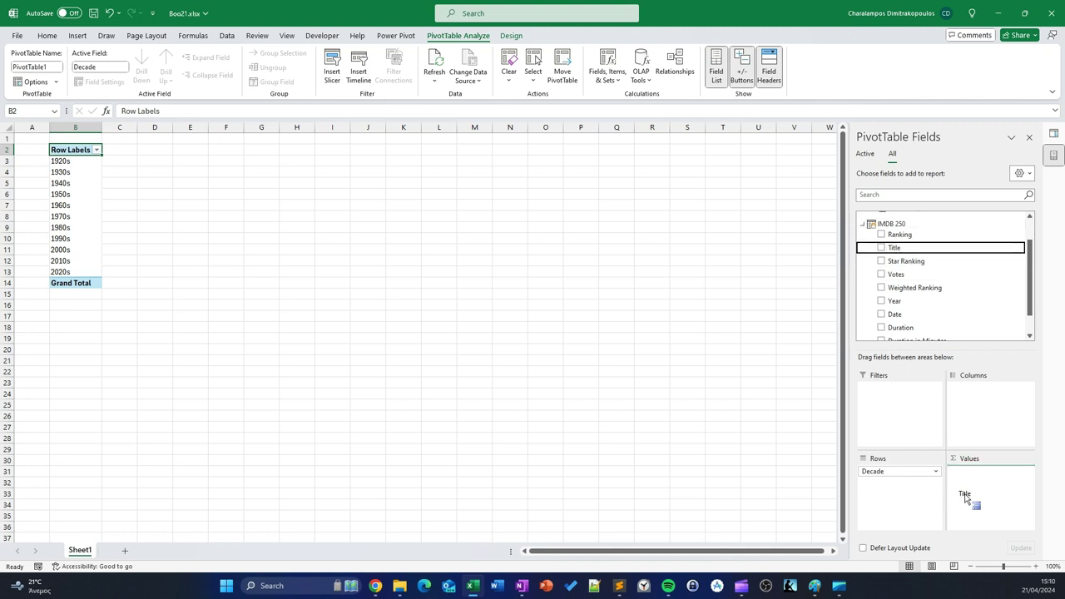
{"action": "left_click", "coordinate": [131, 171]}
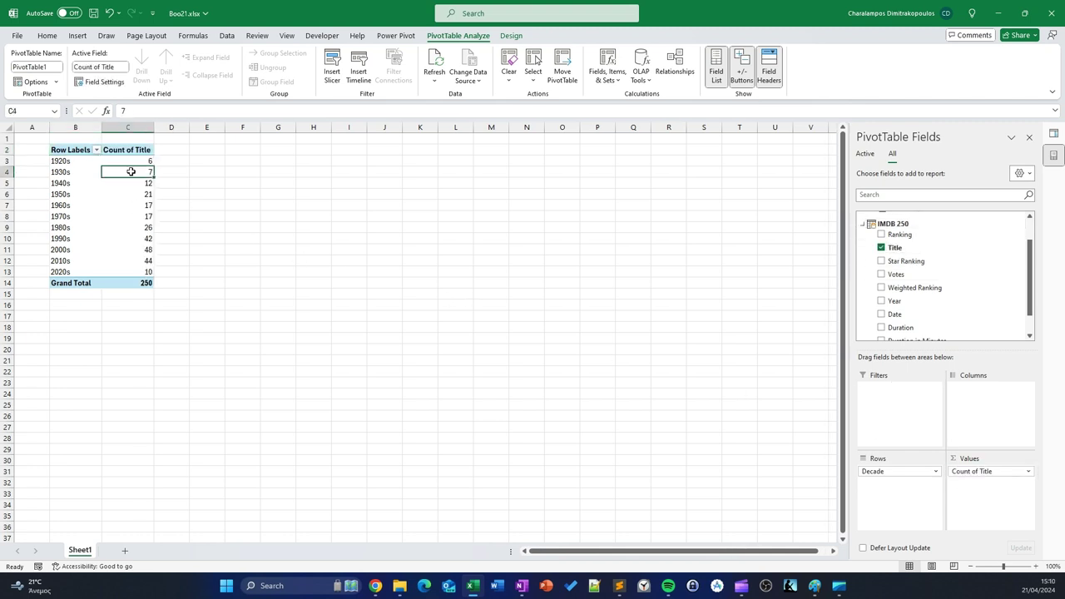
{"action": "left_click", "coordinate": [76, 34]}
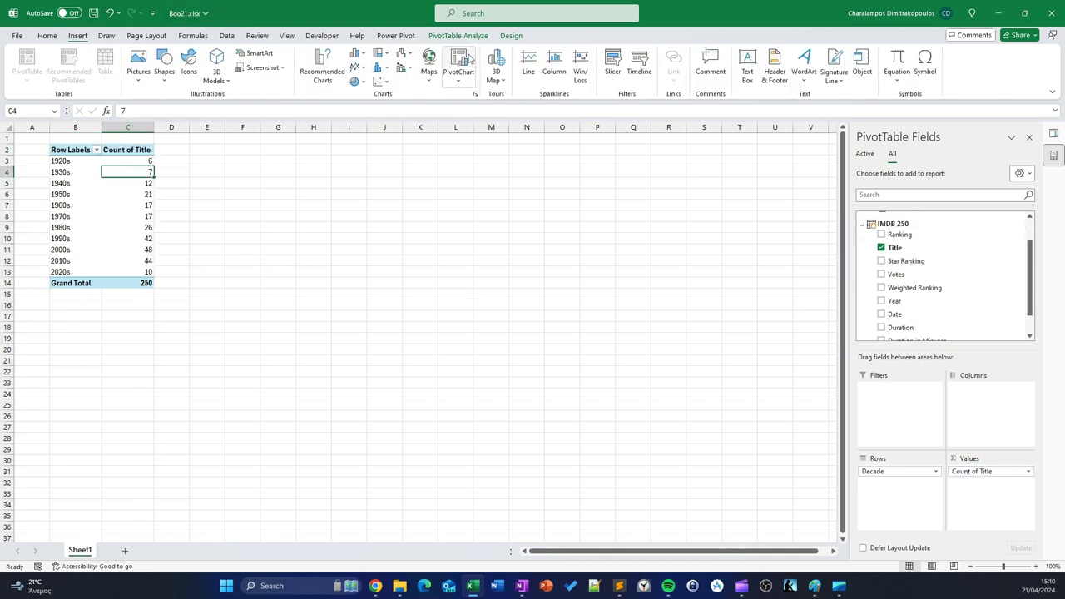
- Create a clustered column PivotChart and place it beside the PivotTable, around E2–K17
{"action": "left_click", "coordinate": [459, 62]}
{"action": "left_click", "coordinate": [637, 441]}
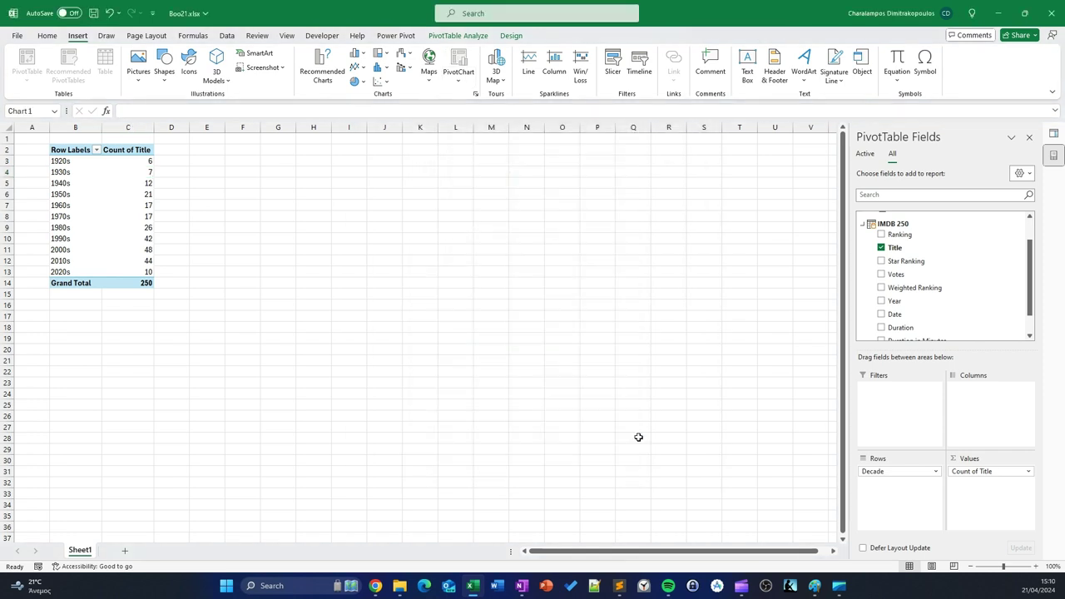
{"action": "left_click_drag", "start_coordinate": [455, 266], "coordinate": [352, 149]}
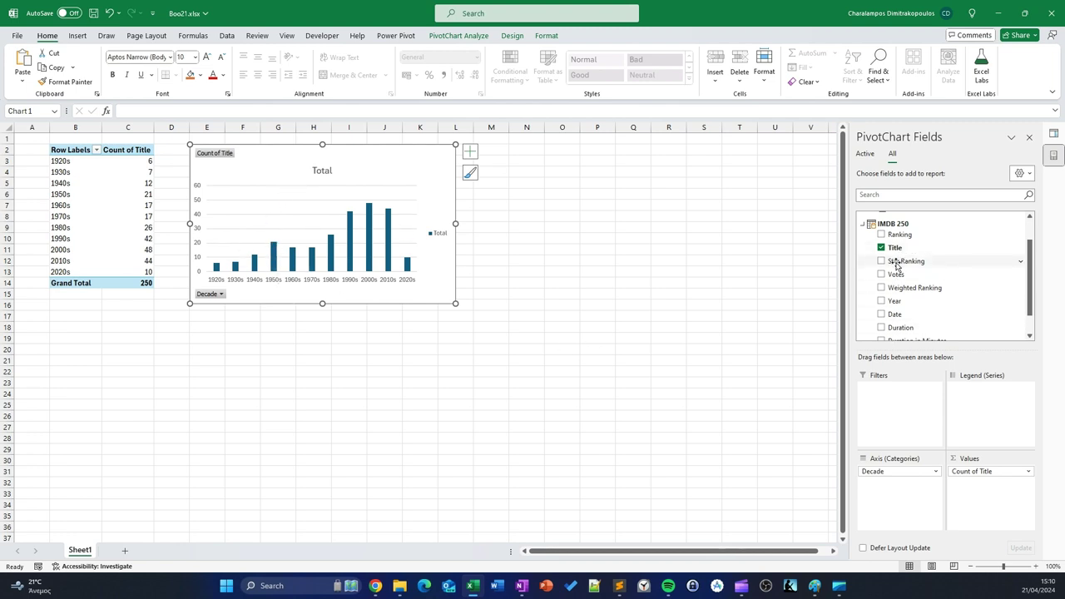
- Nest Title under Decade, collapse to decade totals, then expand only the 1950s films
{"action": "left_click_drag", "start_coordinate": [894, 247], "coordinate": [924, 485]}
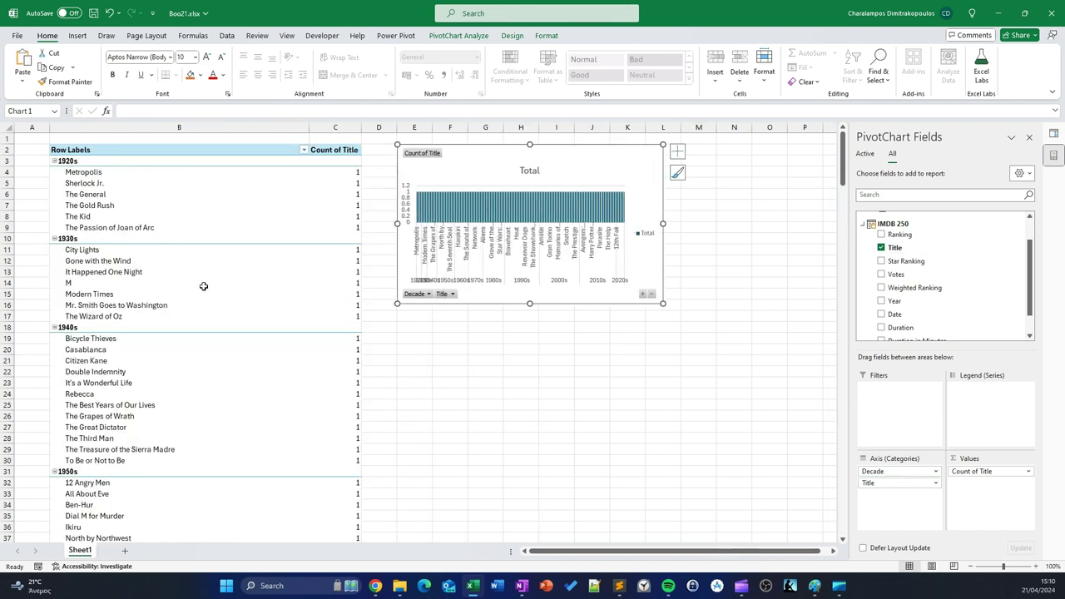
{"action": "left_click", "coordinate": [652, 294]}
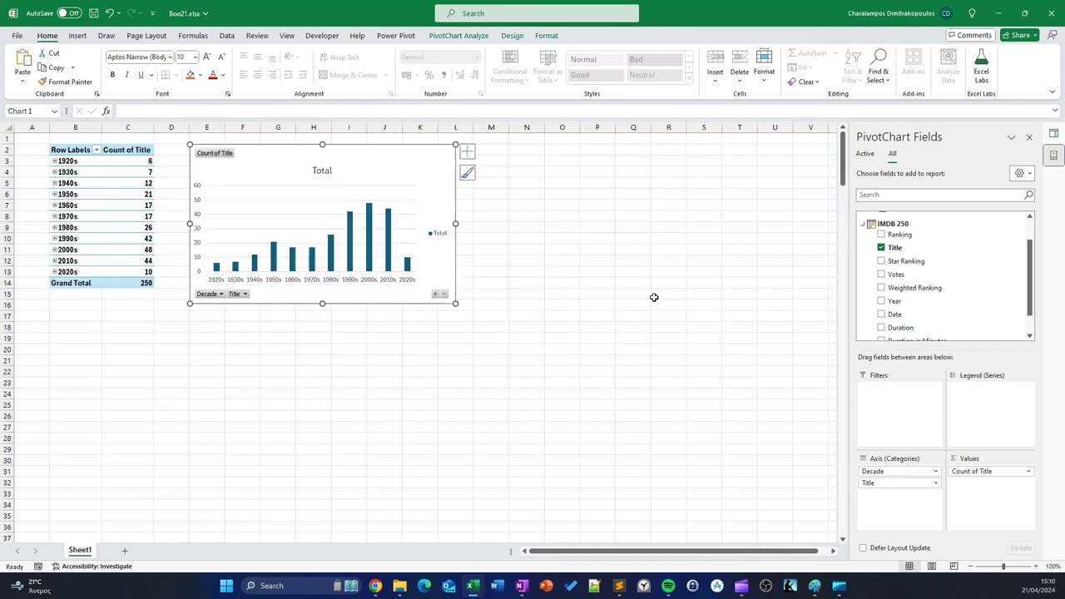
{"action": "double_click", "coordinate": [274, 266]}
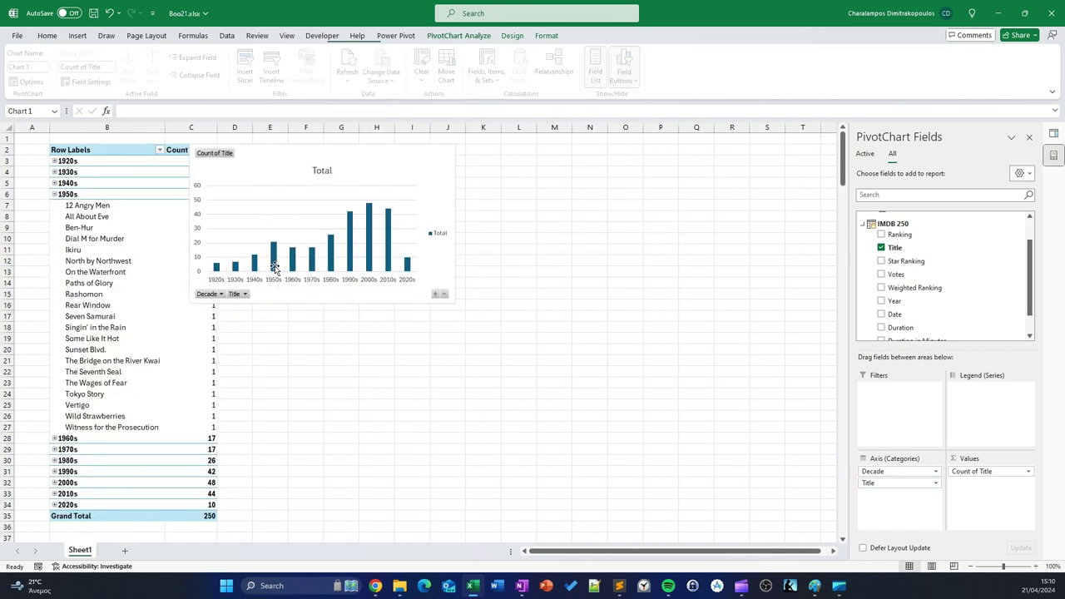
{"action": "left_click_drag", "start_coordinate": [99, 206], "coordinate": [106, 427]}
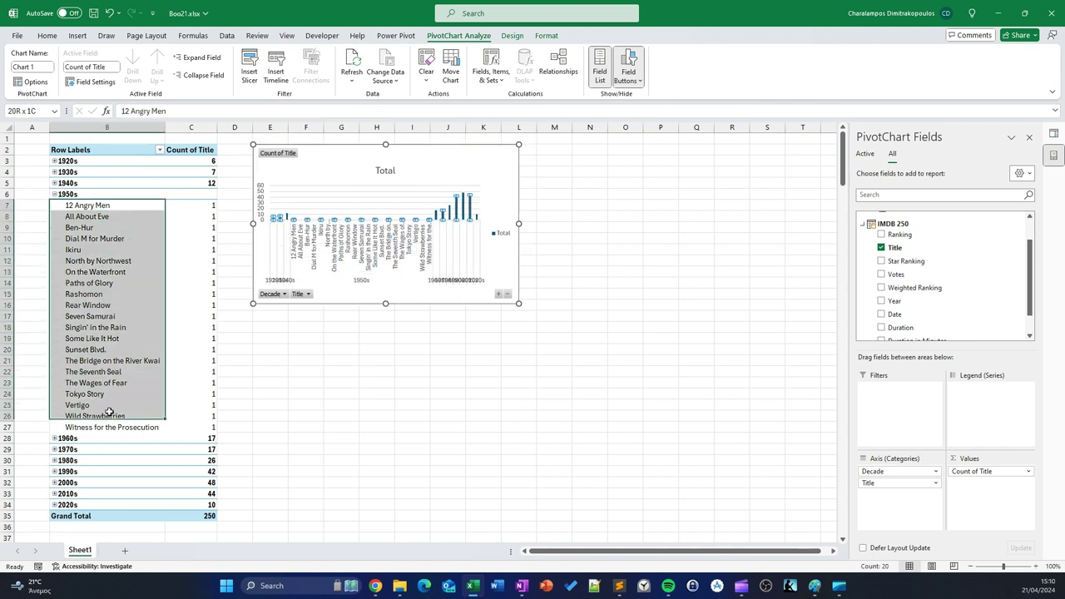
{"action": "left_click", "coordinate": [449, 348]}
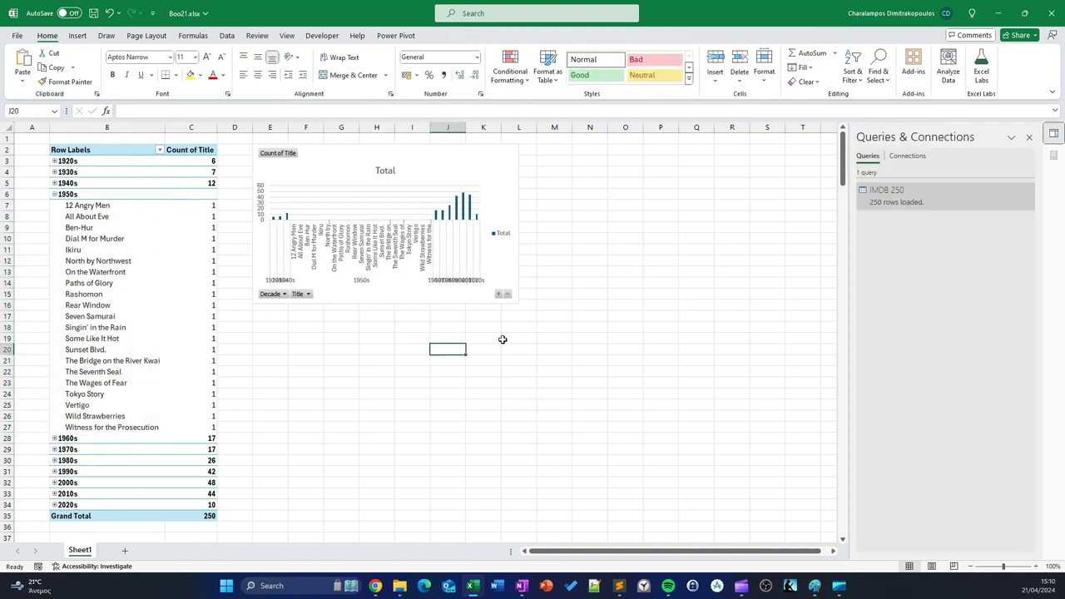
- Save Boo21.xlsx, close Excel, and minimize the Chrome Reddit window
{"action": "left_click", "coordinate": [94, 15]}
{"action": "left_click", "coordinate": [1055, 10]}
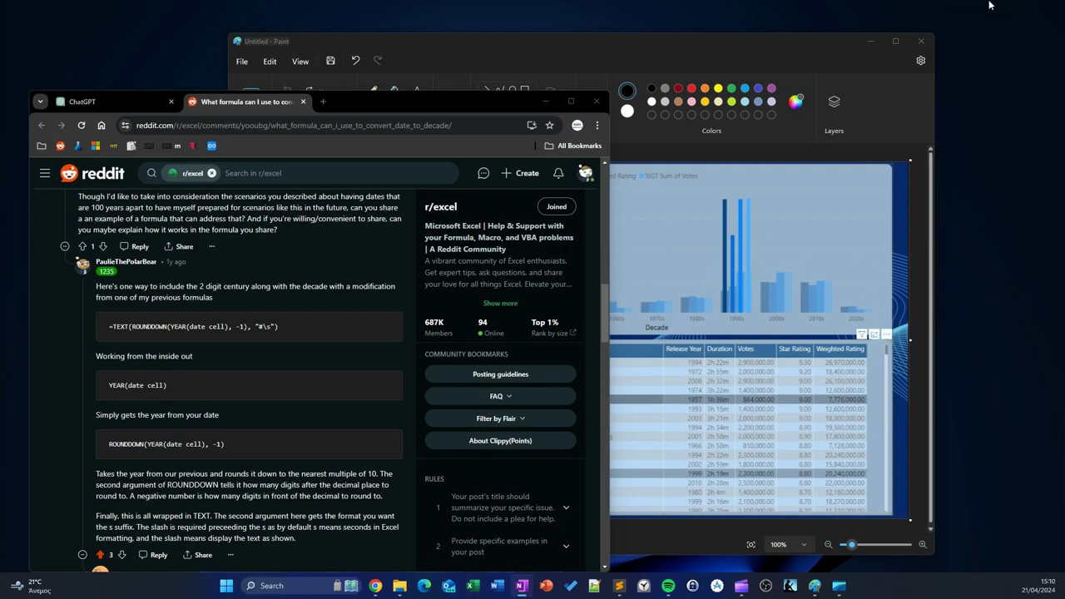
{"action": "left_click", "coordinate": [543, 101]}
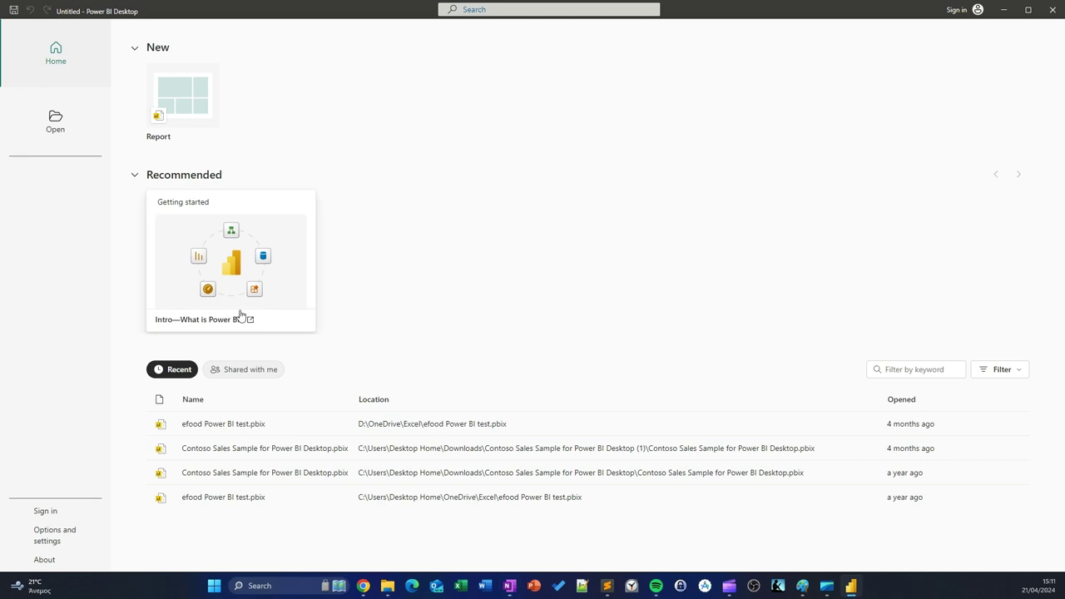
- Start a new report and import the Boo21.xlsx Power Pivot model into it
{"action": "left_click", "coordinate": [200, 102]}
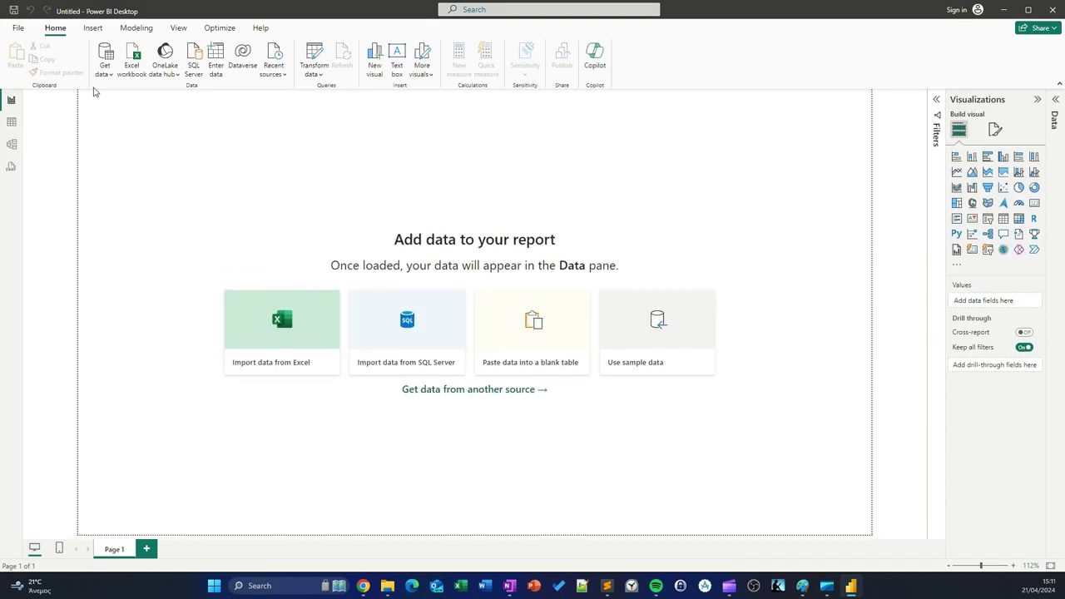
{"action": "left_click", "coordinate": [18, 28]}
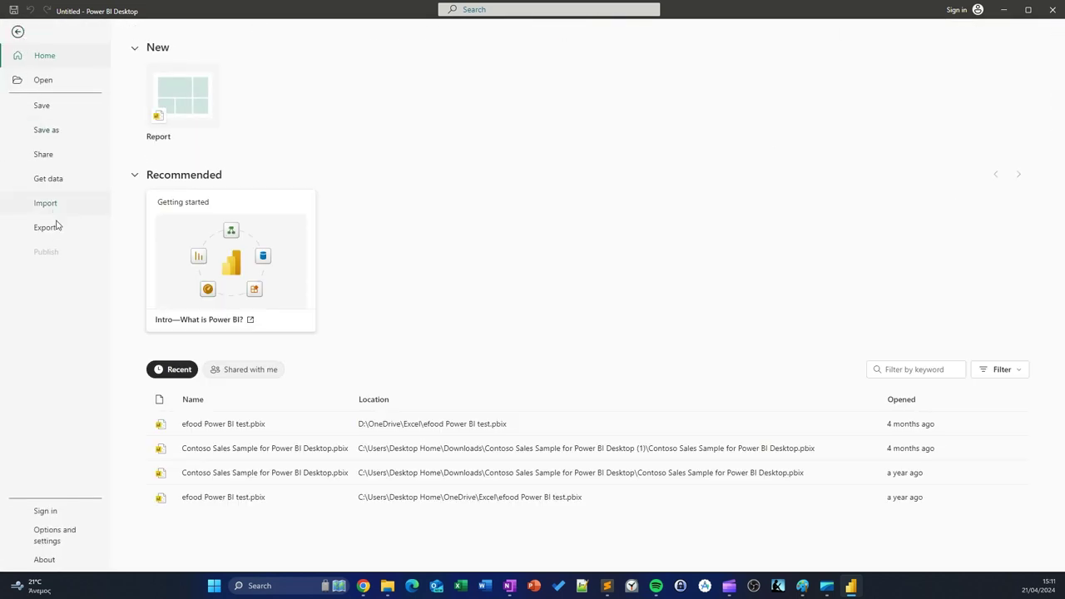
{"action": "left_click", "coordinate": [60, 204]}
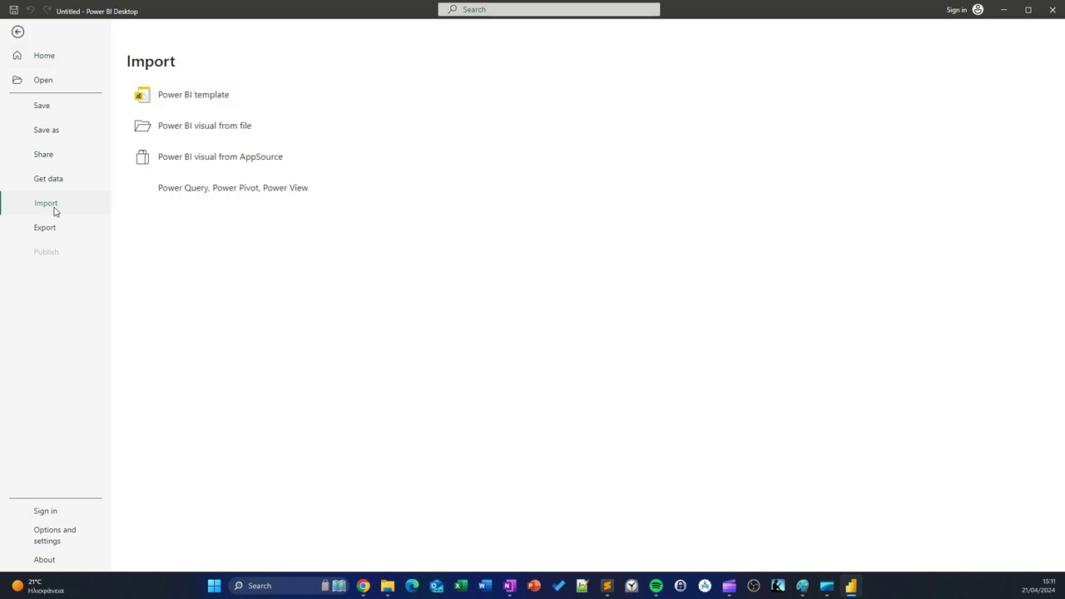
{"action": "left_click", "coordinate": [224, 195]}
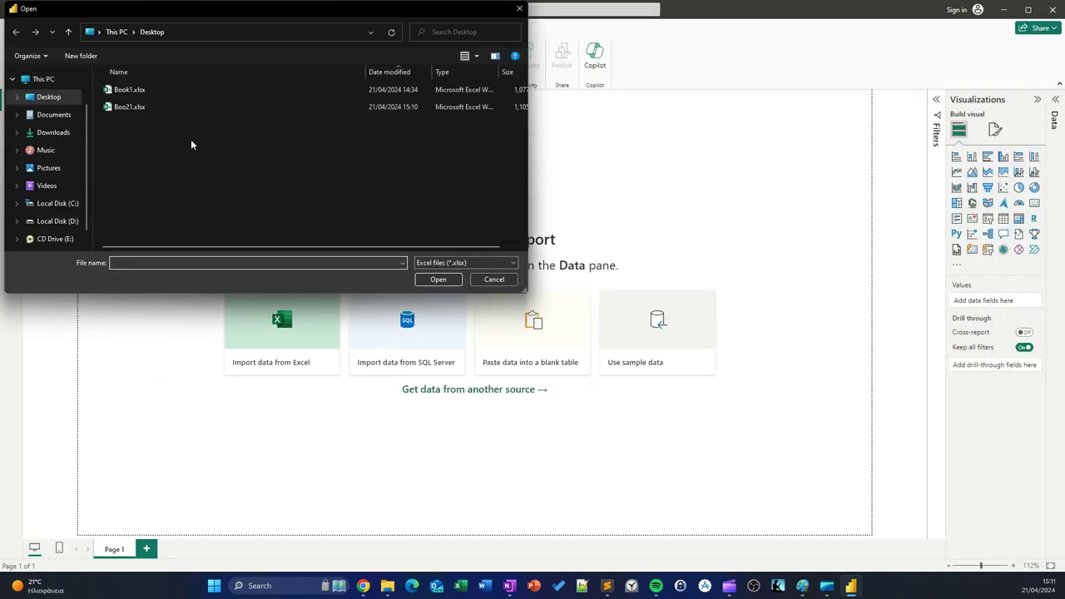
{"action": "left_click", "coordinate": [143, 106]}
{"action": "left_click", "coordinate": [431, 281]}
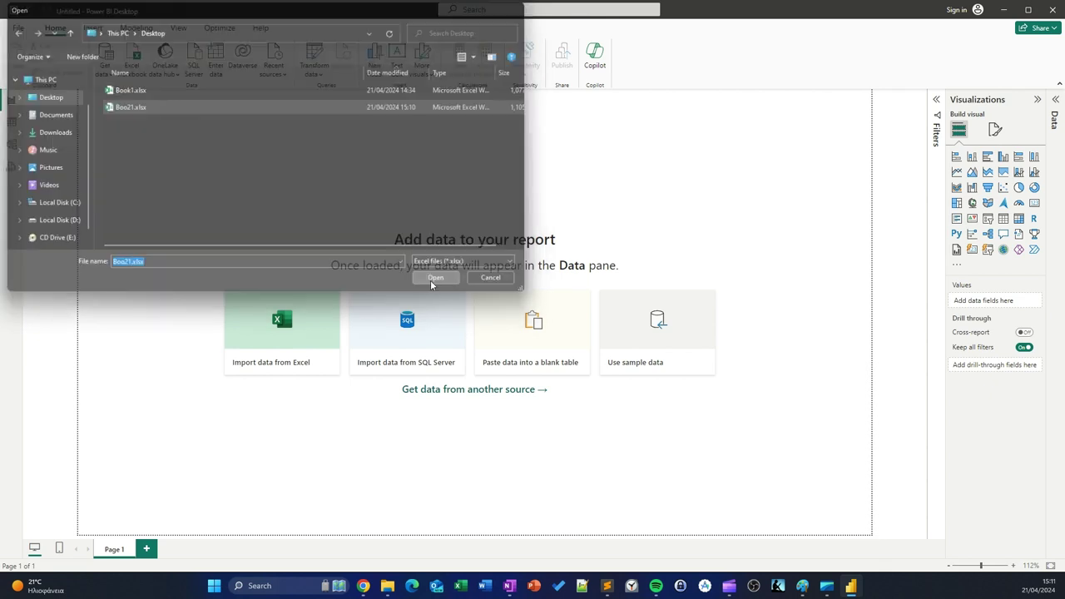
{"action": "left_click", "coordinate": [587, 374]}
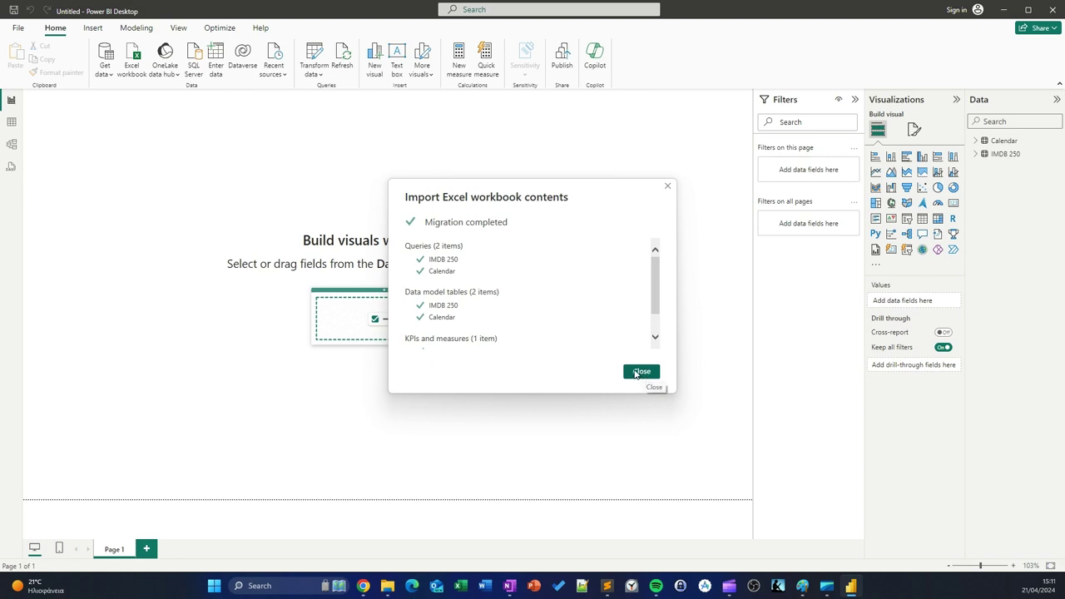
- Close the import summary and check the IMDB 250 table's fields
{"action": "scroll", "coordinate": [633, 277], "scroll_direction": "down", "scroll_amount": 3}
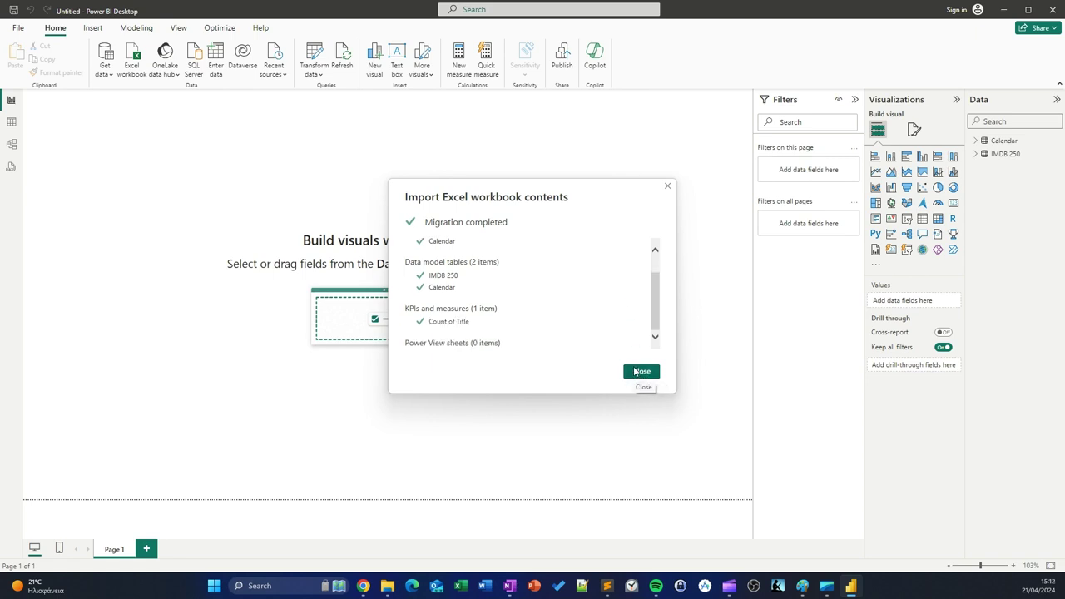
{"action": "left_click", "coordinate": [635, 374]}
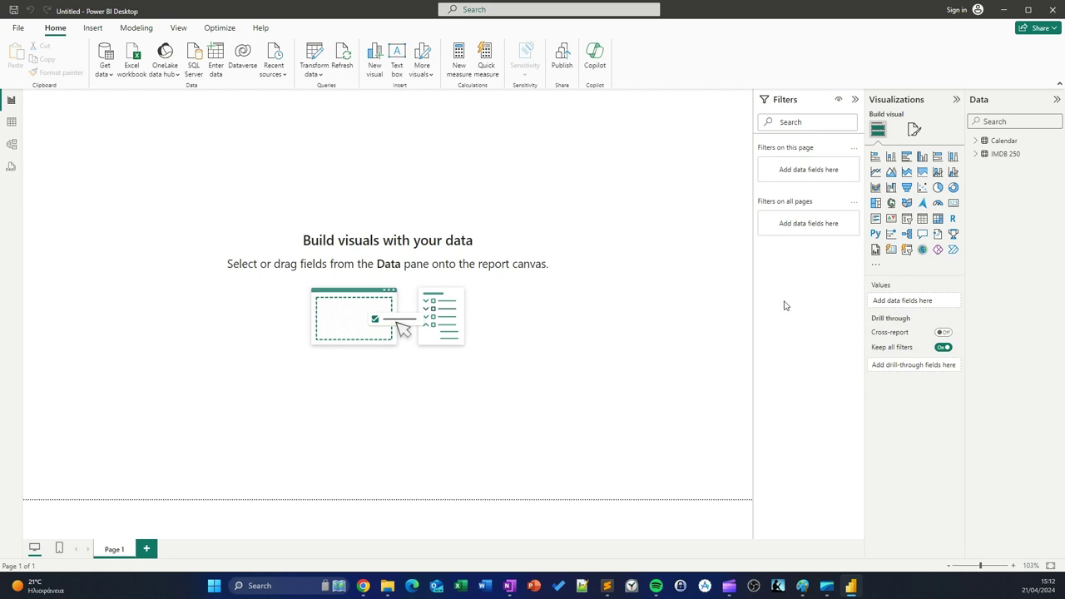
{"action": "left_click", "coordinate": [977, 155]}
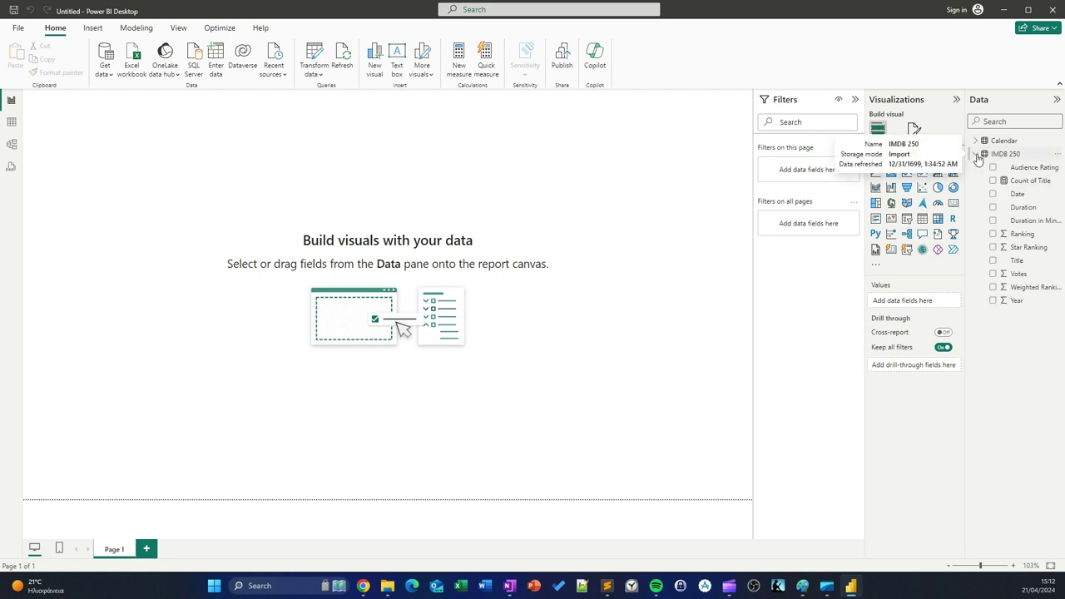
{"action": "left_click", "coordinate": [977, 155]}
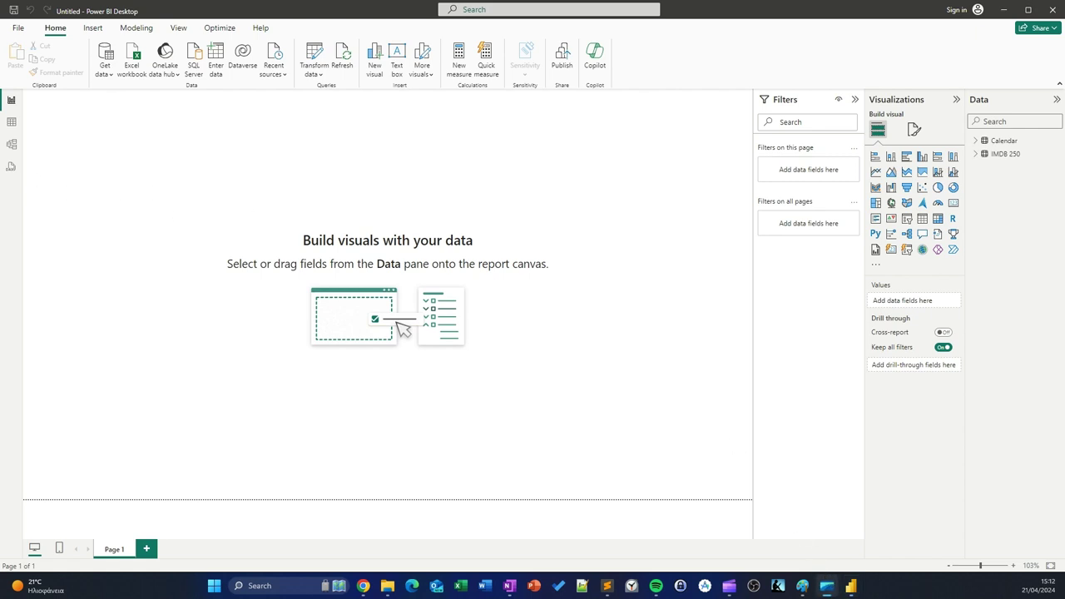
{"action": "left_click", "coordinate": [802, 586]}
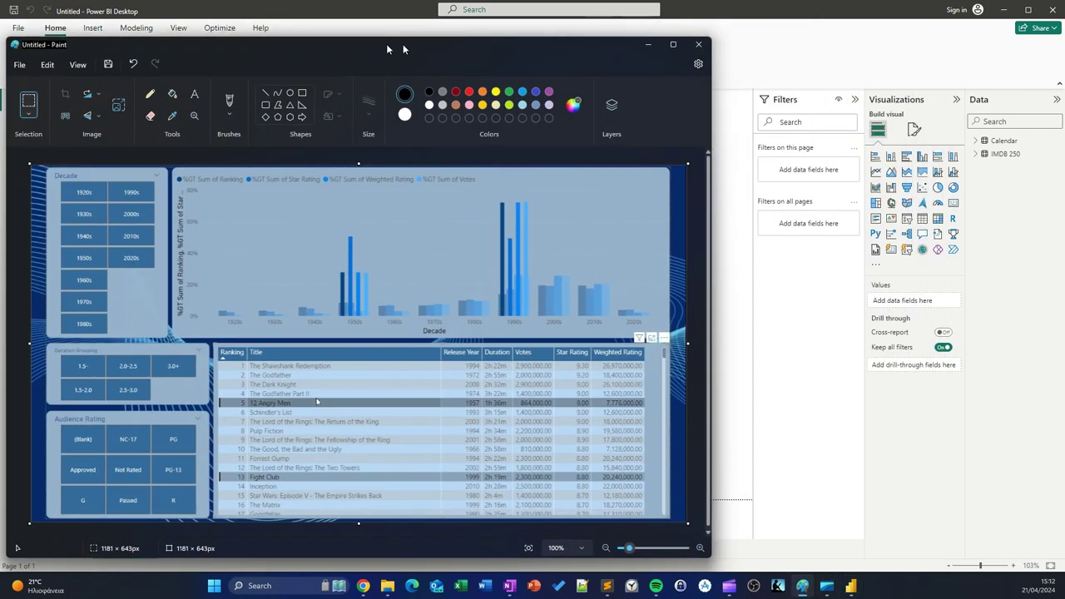
{"action": "left_click_drag", "start_coordinate": [610, 46], "coordinate": [521, 39]}
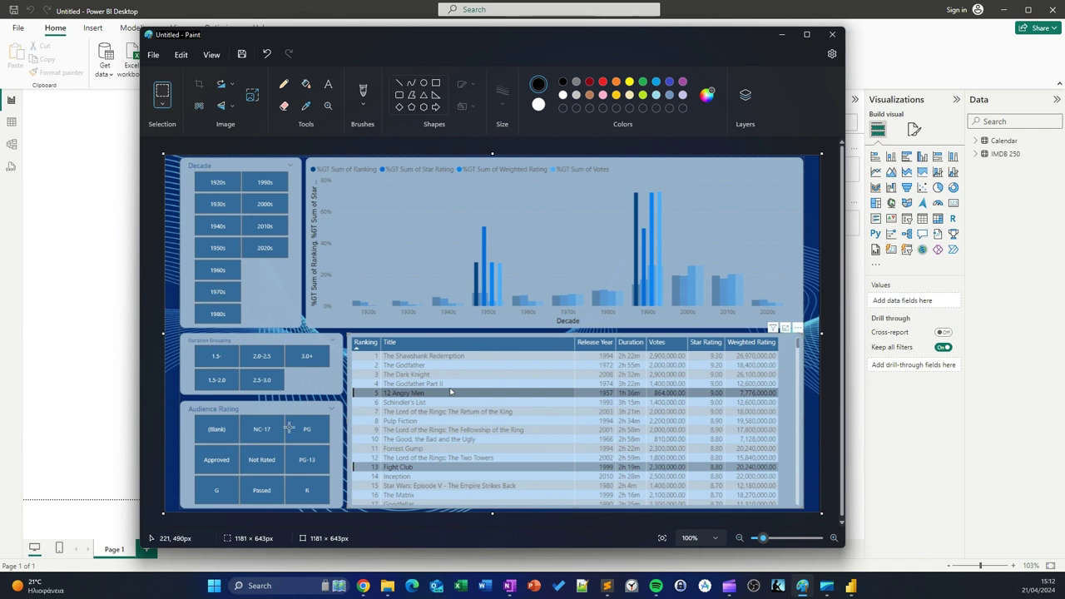
{"action": "left_click", "coordinate": [99, 266]}
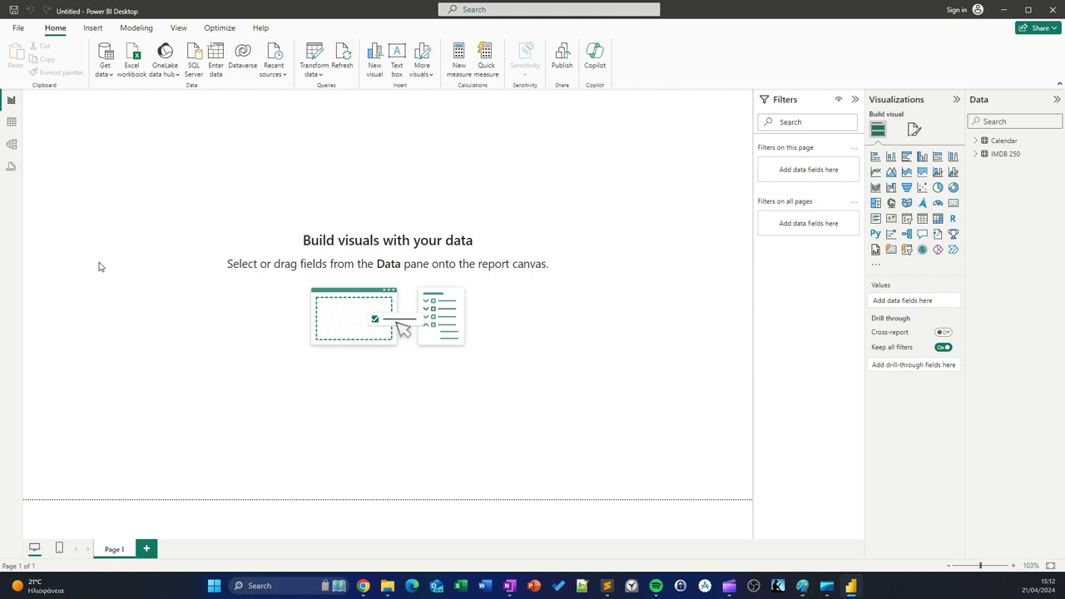
- Add a slicer filled with Calendar's Decade field at the top left
{"action": "left_click", "coordinate": [908, 219]}
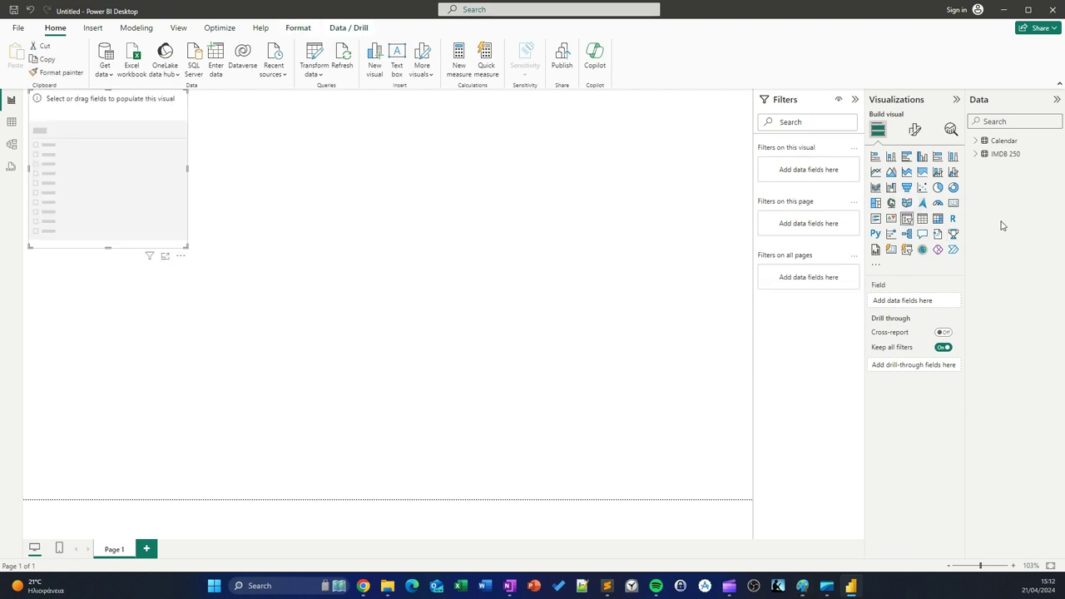
{"action": "left_click", "coordinate": [976, 141]}
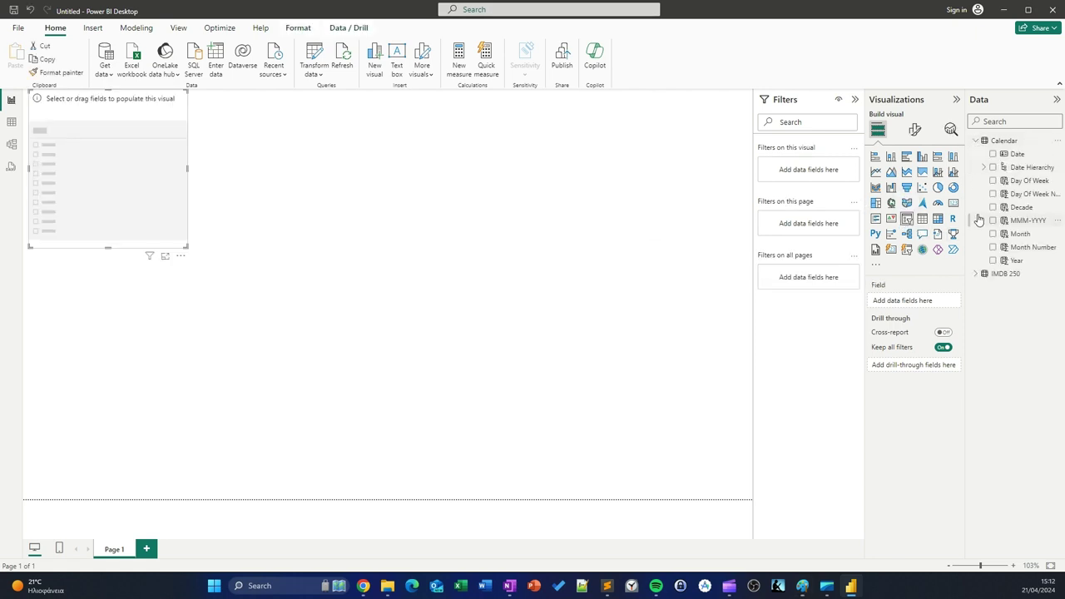
{"action": "left_click", "coordinate": [984, 167]}
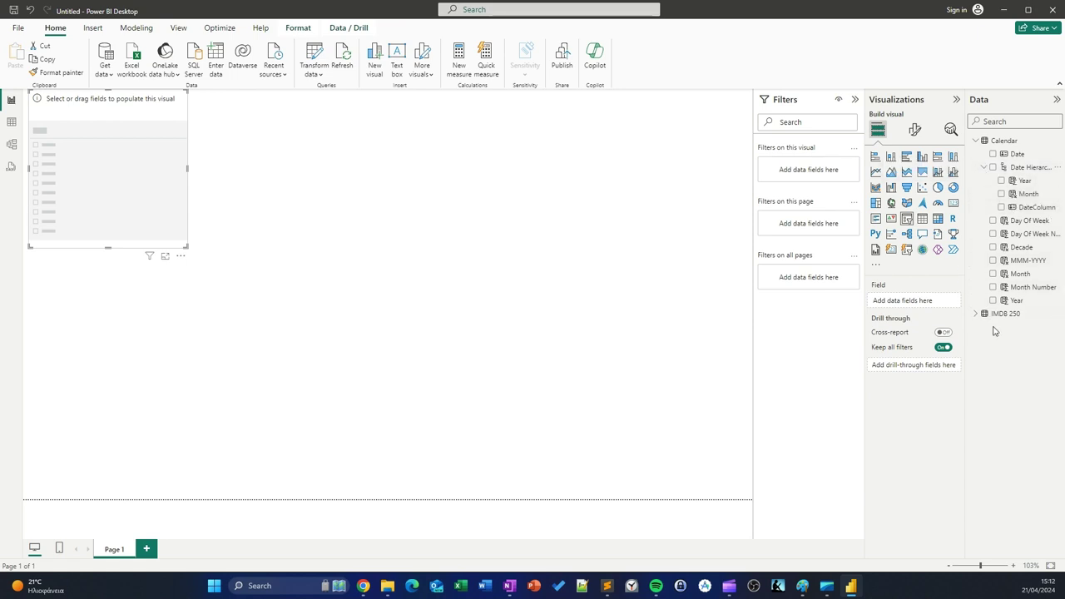
{"action": "mouse_move", "coordinate": [1021, 247]}
{"action": "left_mouse_down"}
{"action": "mouse_move", "coordinate": [714, 237]}
{"action": "mouse_move", "coordinate": [116, 161]}
{"action": "left_mouse_up"}
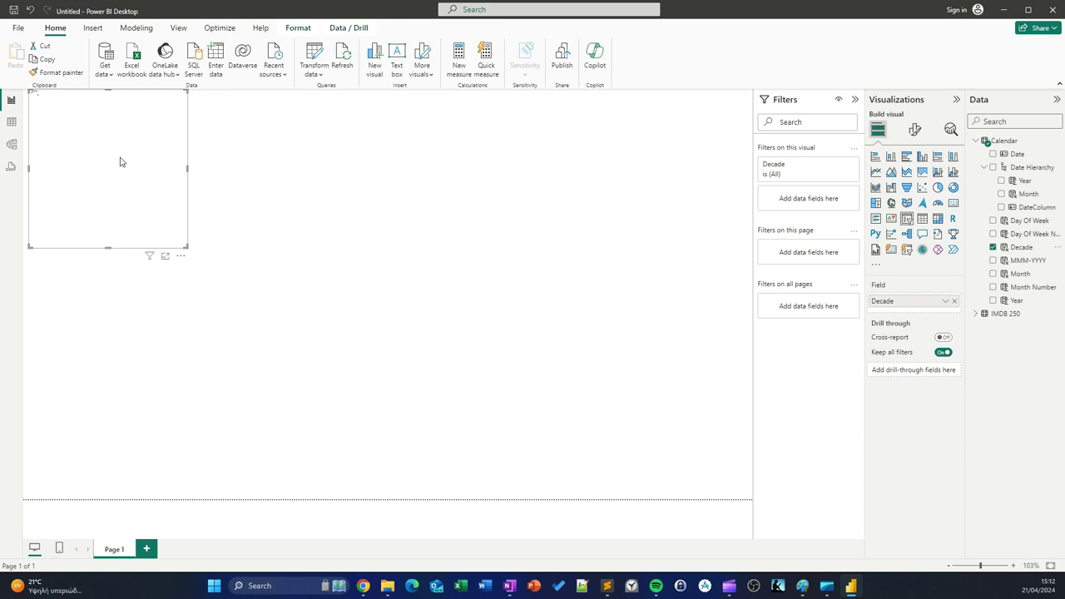
{"action": "left_click", "coordinate": [914, 129]}
{"action": "left_click", "coordinate": [409, 185]}
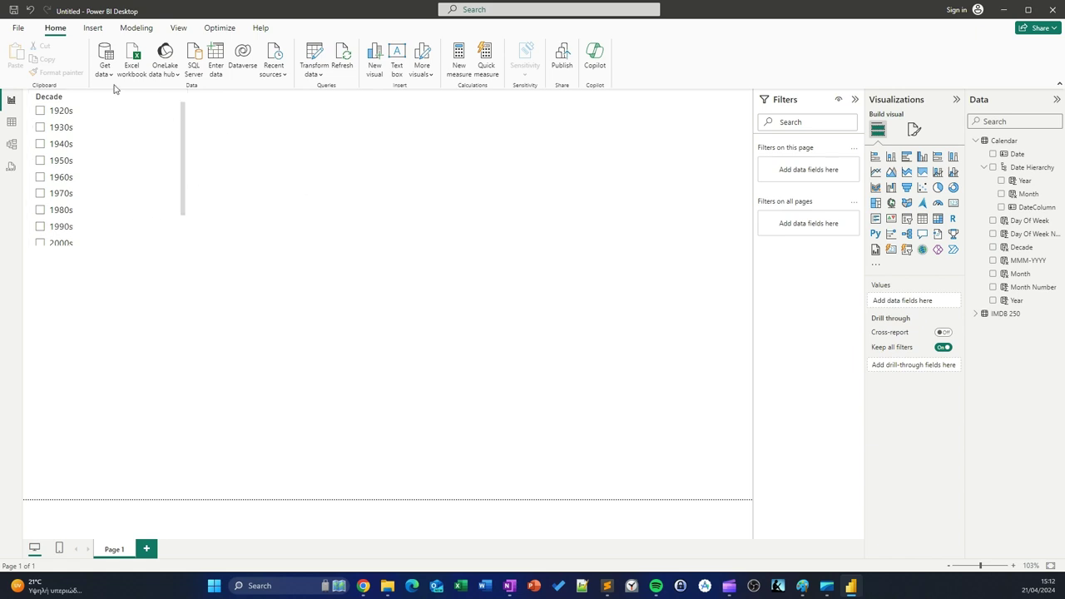
{"action": "left_click", "coordinate": [100, 115]}
{"action": "left_click", "coordinate": [69, 314]}
- Add a second slicer below it showing IMDB 250's Duration values
{"action": "left_click", "coordinate": [907, 221]}
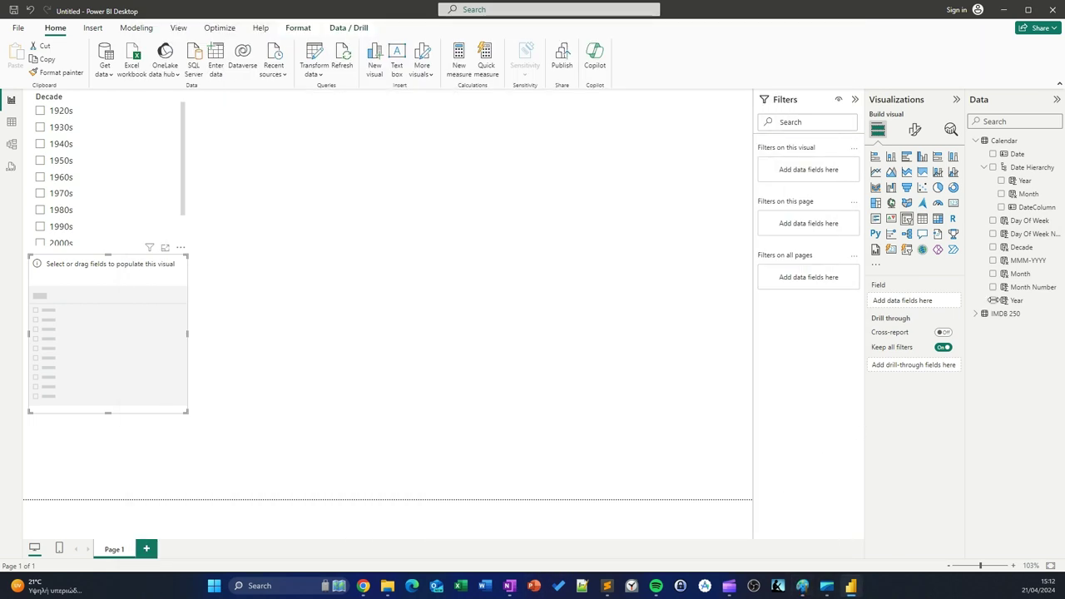
{"action": "left_click", "coordinate": [976, 314]}
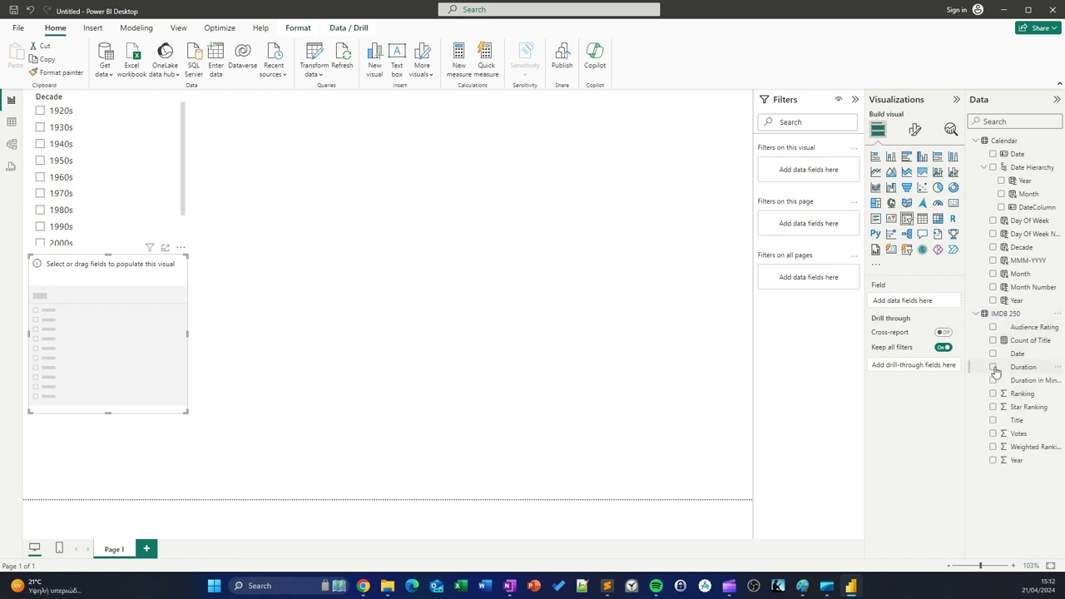
{"action": "left_click", "coordinate": [992, 368]}
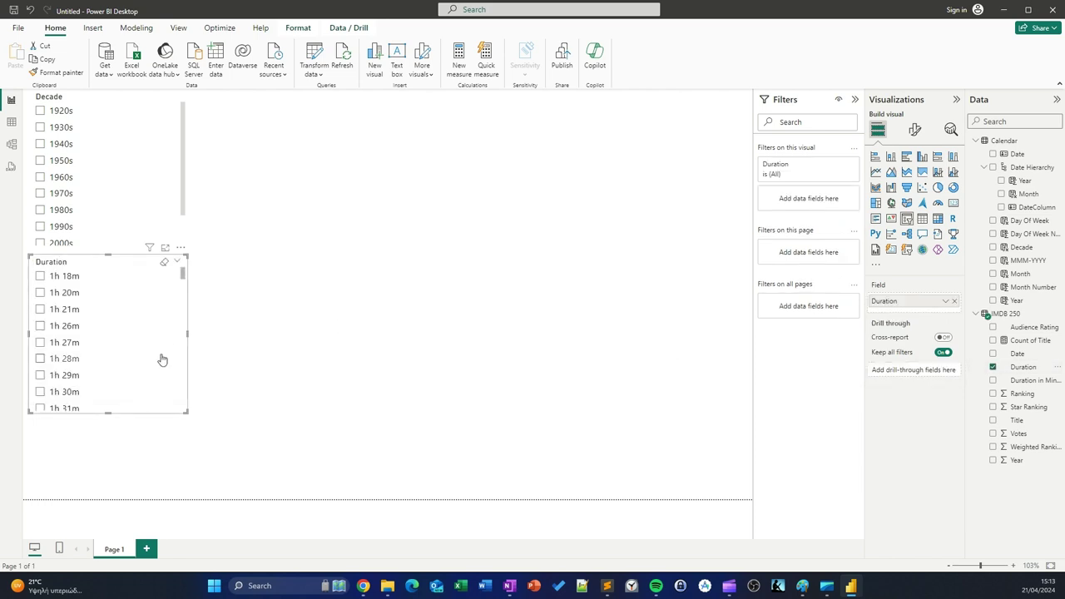
{"action": "scroll", "coordinate": [109, 305], "scroll_direction": "down", "scroll_amount": 3}
{"action": "scroll", "coordinate": [110, 305], "scroll_direction": "down", "scroll_amount": 3}
{"action": "scroll", "coordinate": [109, 304], "scroll_direction": "up", "scroll_amount": 5}
{"action": "scroll", "coordinate": [129, 361], "scroll_direction": "down", "scroll_amount": 5}
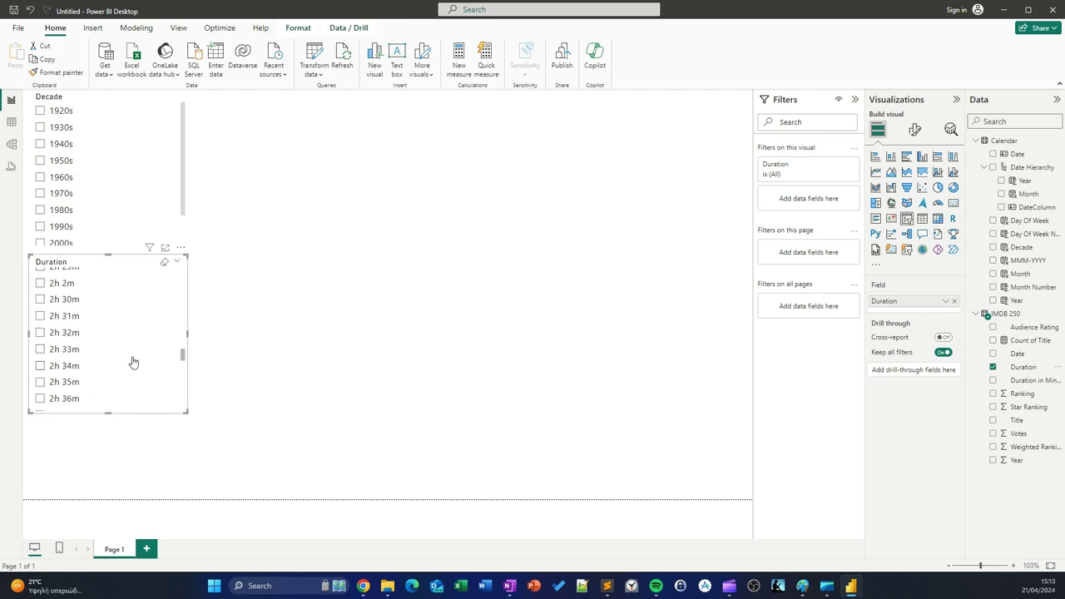
{"action": "scroll", "coordinate": [133, 357], "scroll_direction": "up", "scroll_amount": 5}
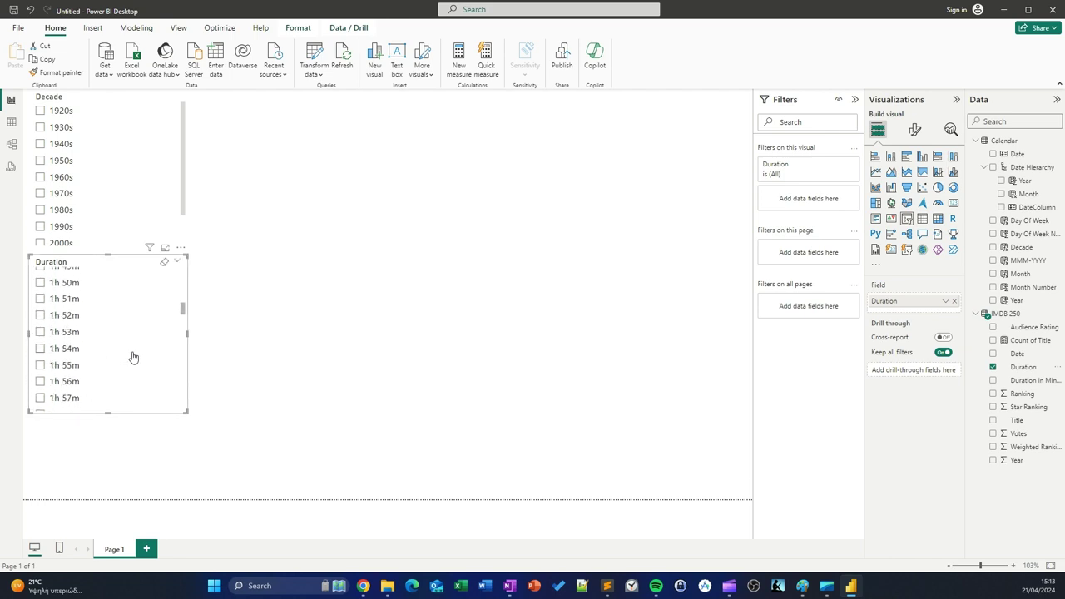
- Compare with the reference dashboard and shorten the Duration slicer
{"action": "left_click", "coordinate": [803, 585]}
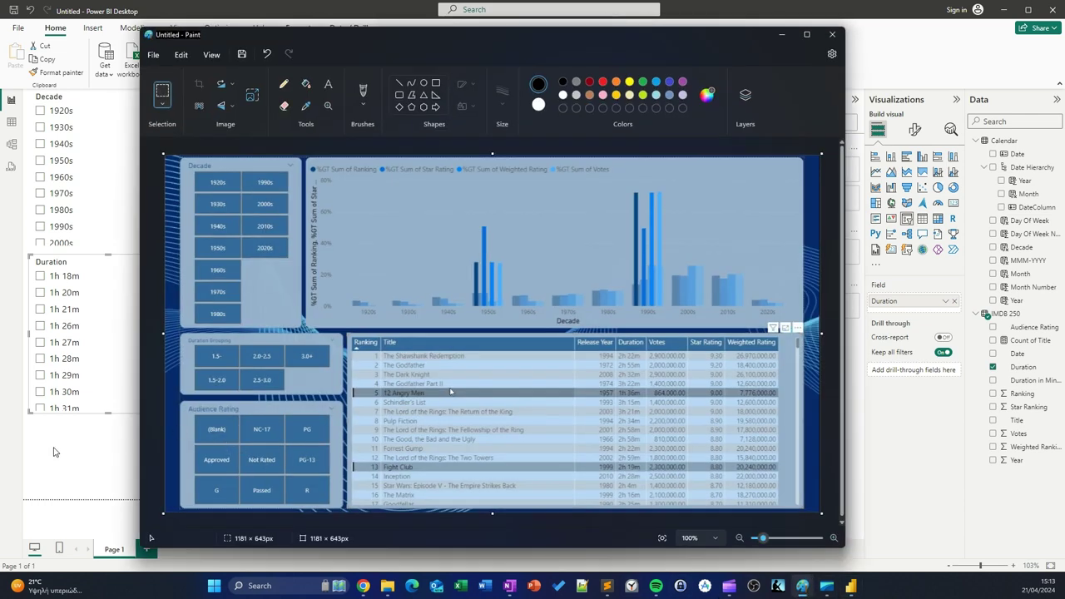
{"action": "left_click", "coordinate": [53, 451]}
{"action": "left_click", "coordinate": [107, 399]}
{"action": "left_click_drag", "start_coordinate": [107, 417], "coordinate": [113, 333]}
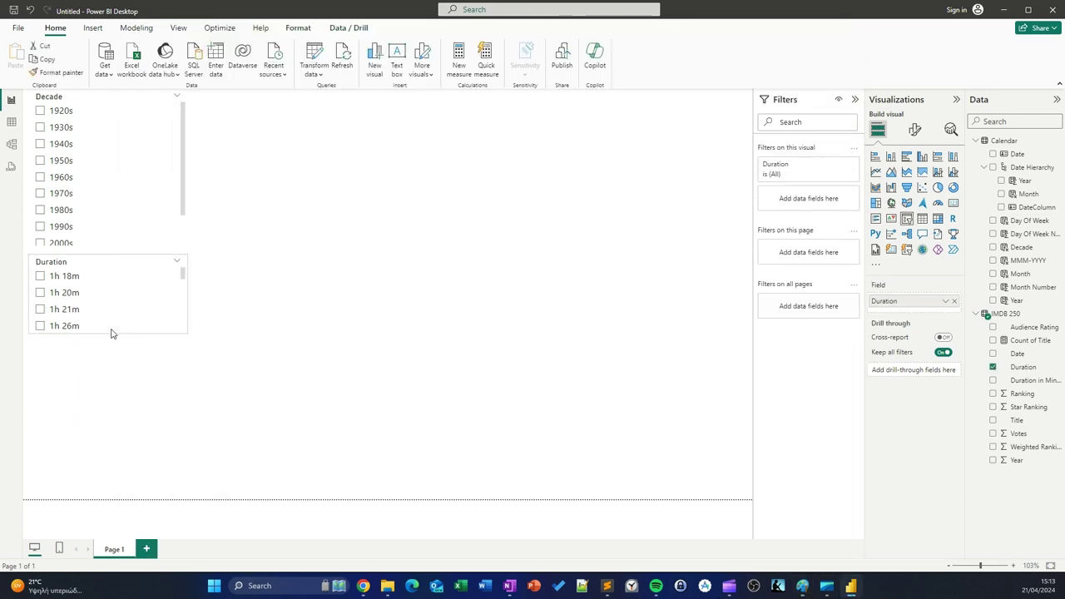
{"action": "left_click", "coordinate": [993, 328]}
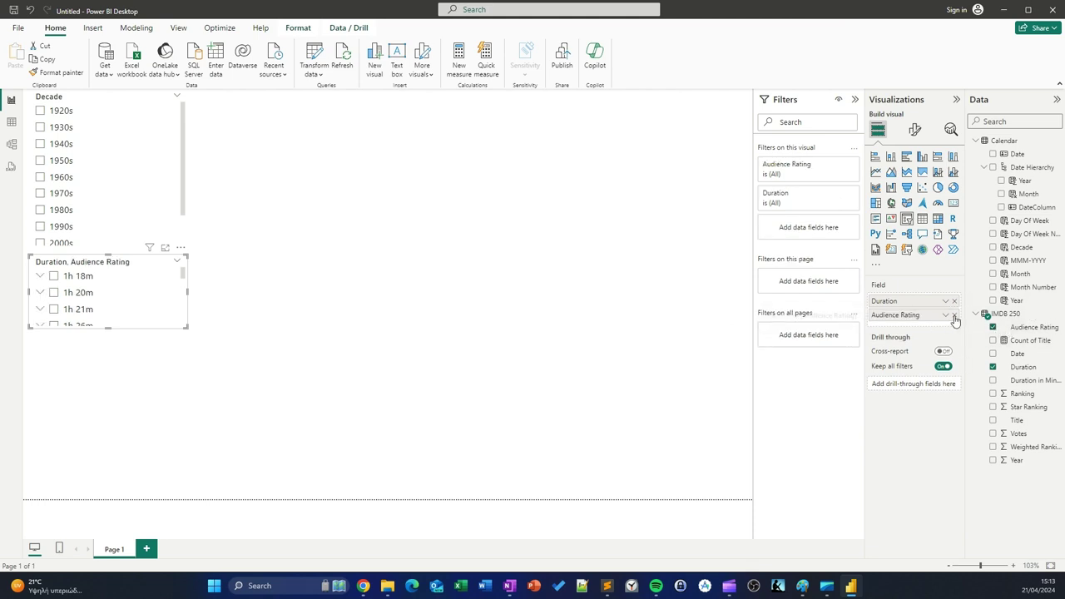
{"action": "left_click", "coordinate": [955, 315]}
{"action": "left_click", "coordinate": [414, 348]}
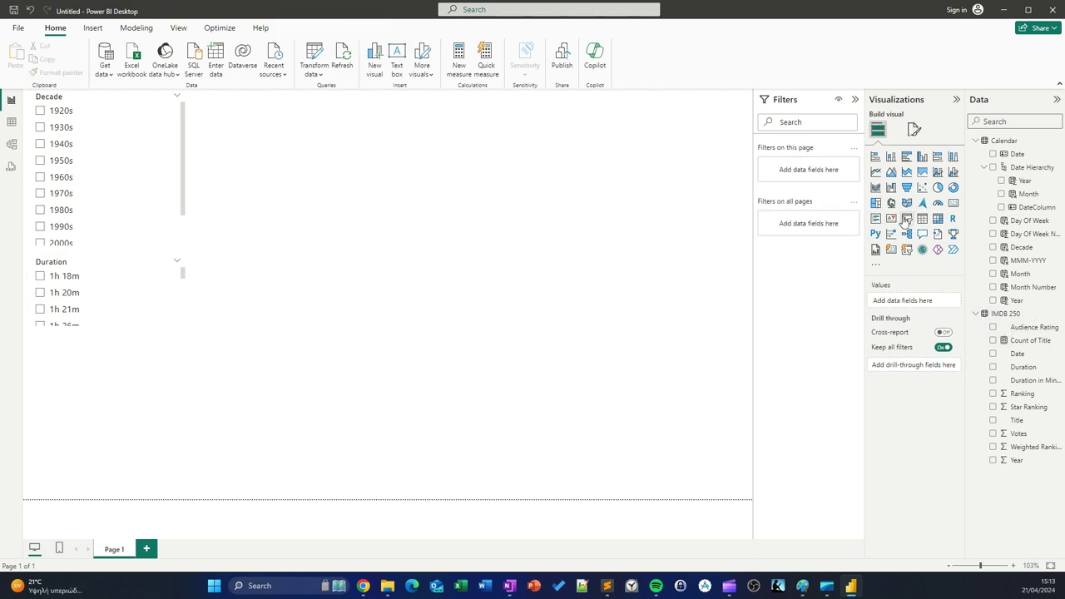
- Add an Audience Rating slicer below, and resize it and the Duration slicer
{"action": "left_click", "coordinate": [906, 218]}
{"action": "left_click", "coordinate": [993, 328]}
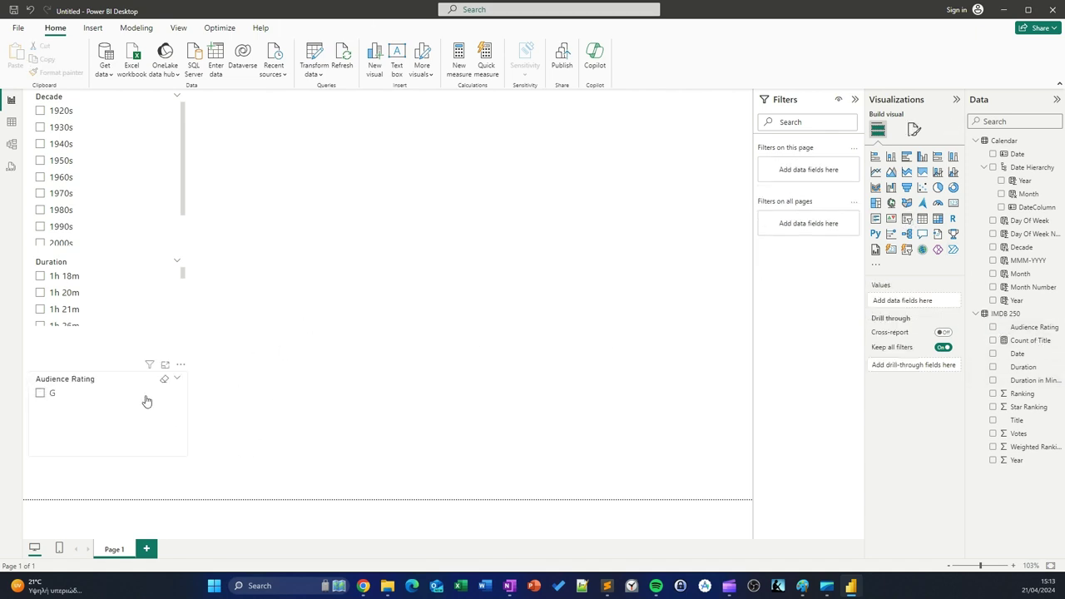
{"action": "left_click_drag", "start_coordinate": [188, 455], "coordinate": [239, 512]}
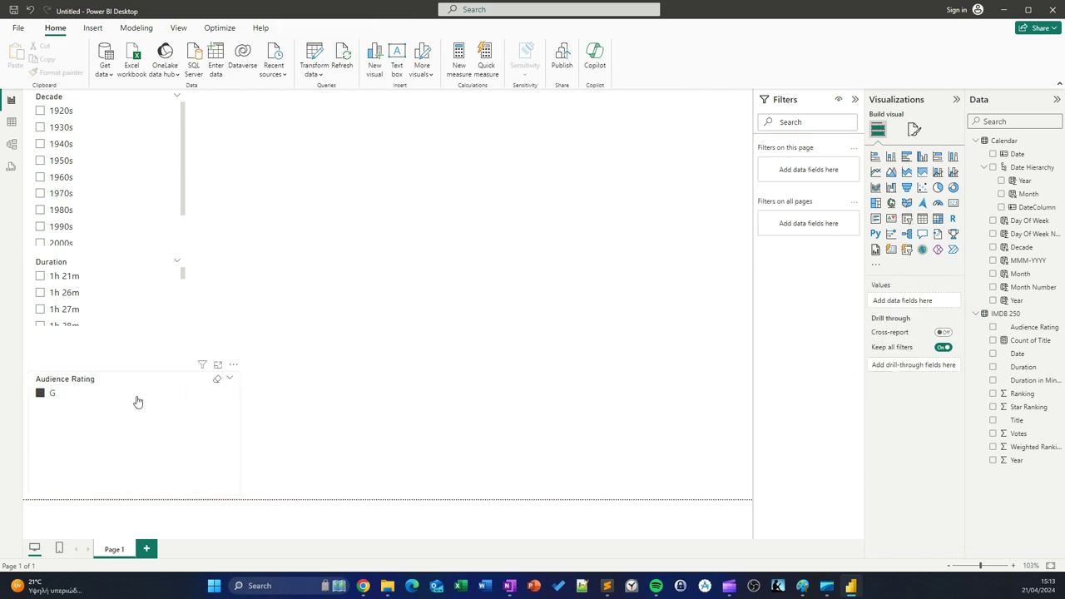
{"action": "scroll", "coordinate": [161, 289], "scroll_direction": "up", "scroll_amount": 1}
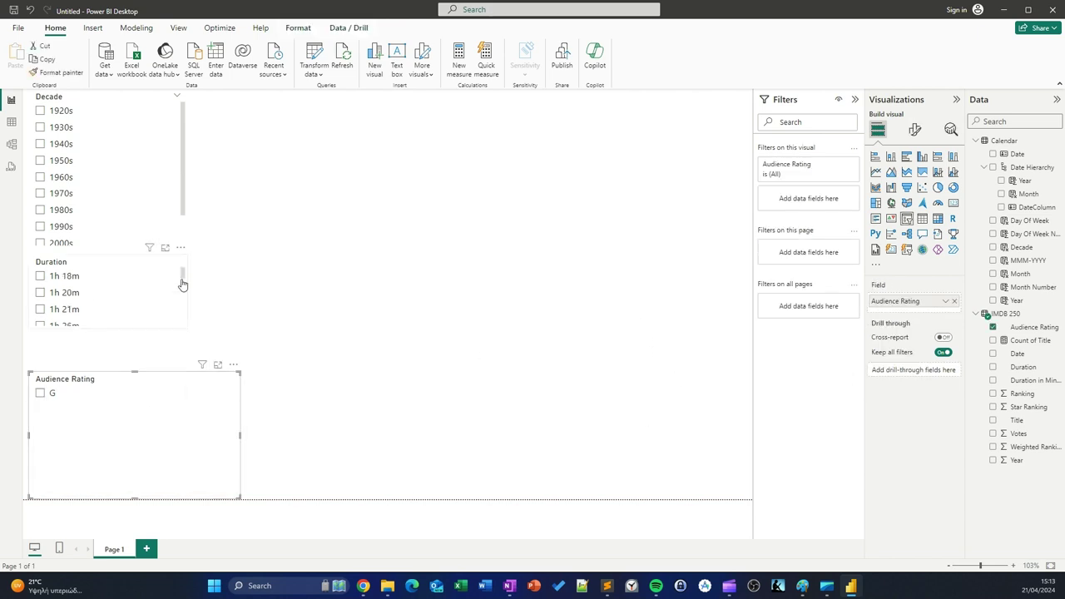
{"action": "left_click", "coordinate": [70, 298]}
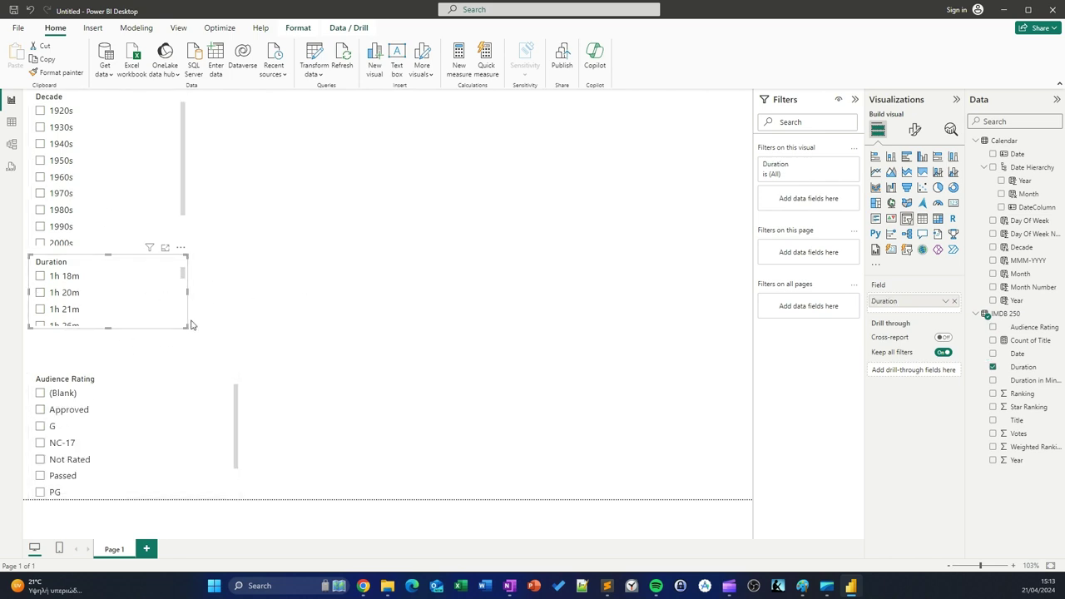
{"action": "left_click_drag", "start_coordinate": [191, 325], "coordinate": [230, 363]}
{"action": "left_click", "coordinate": [496, 221]}
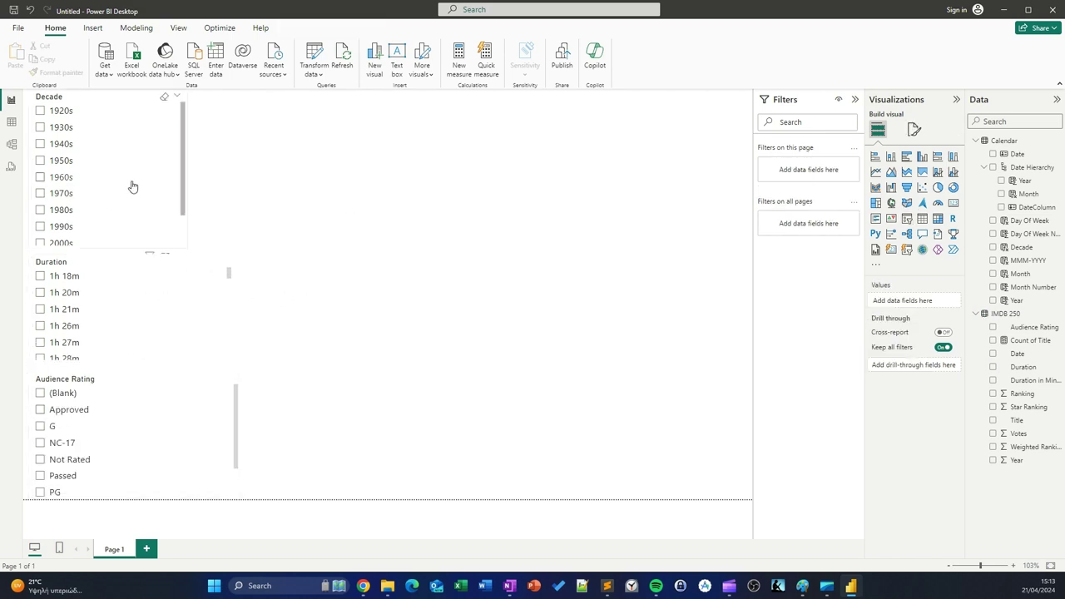
- Test the slicers by ticking 1930s and 1h 45m
{"action": "left_click", "coordinate": [137, 130]}
{"action": "left_click", "coordinate": [157, 327]}
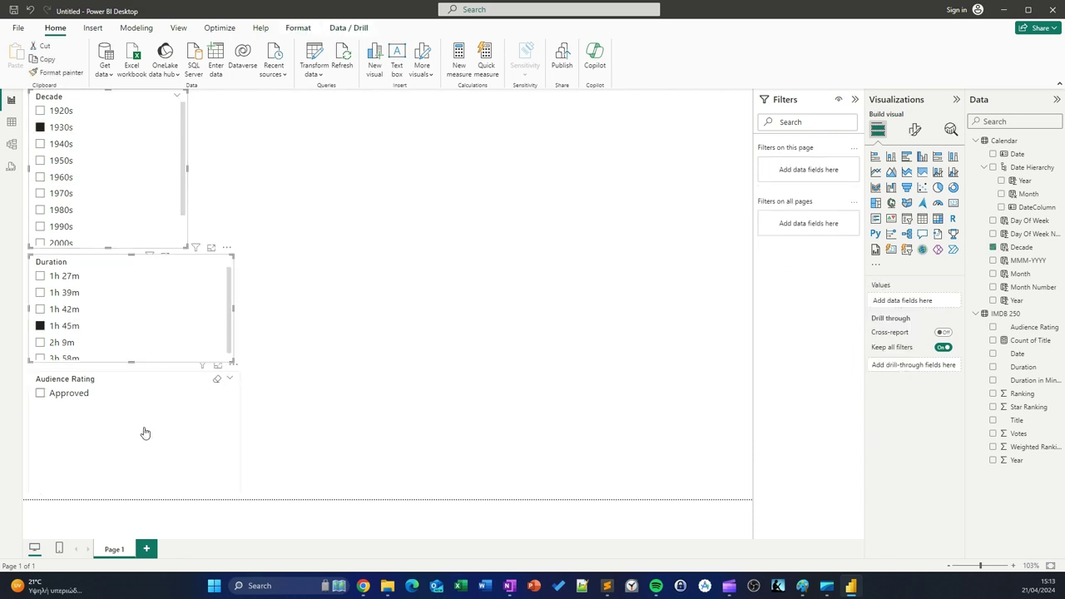
{"action": "left_click", "coordinate": [915, 129]}
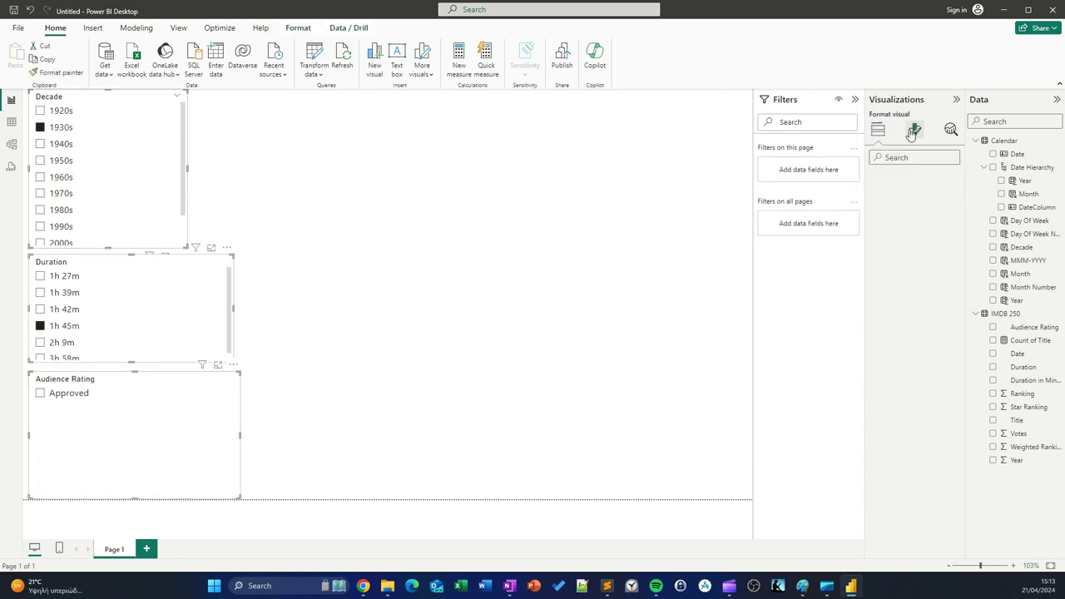
- Apply the Tidal theme to the report
{"action": "left_click", "coordinate": [178, 27]}
{"action": "left_click", "coordinate": [264, 71]}
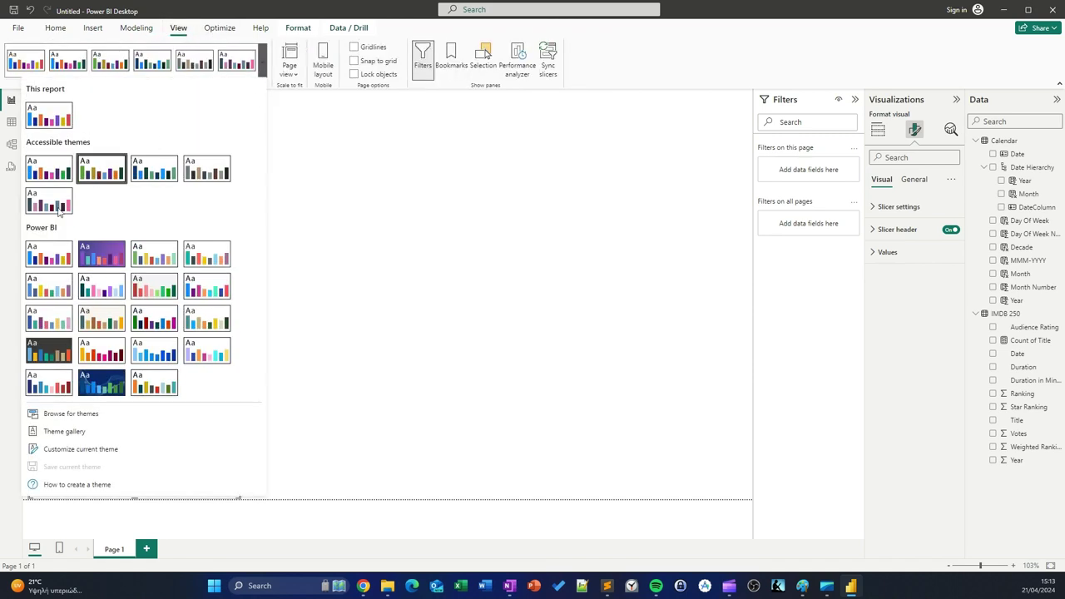
{"action": "left_click", "coordinate": [101, 384]}
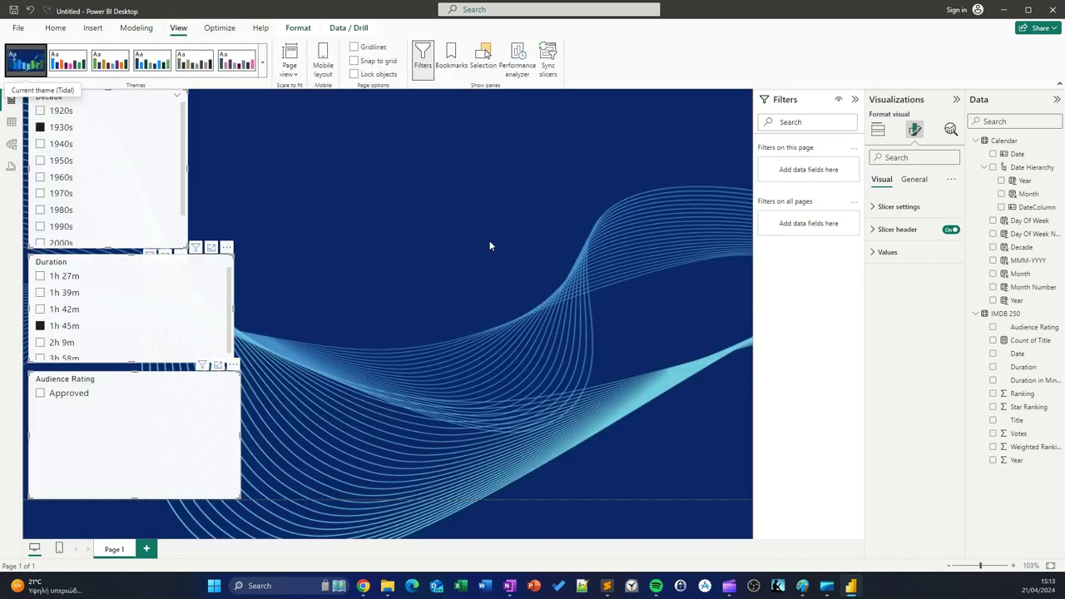
- Give the slicers a grey-blue background and a visual border with rounded corners
{"action": "left_click", "coordinate": [914, 179]}
{"action": "left_click", "coordinate": [887, 251]}
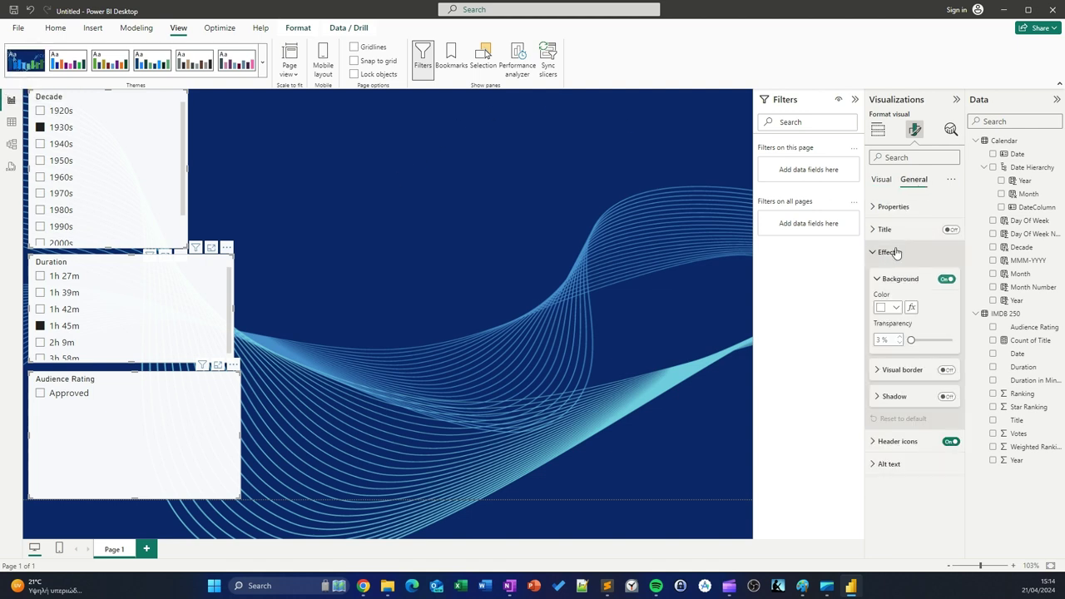
{"action": "left_click", "coordinate": [895, 307]}
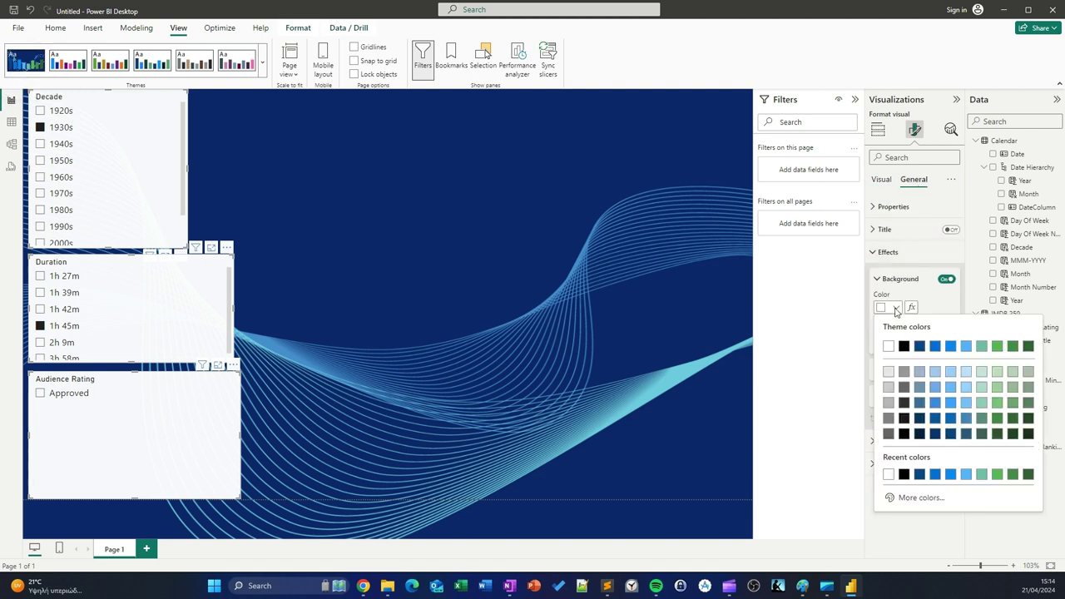
{"action": "left_click", "coordinate": [920, 388]}
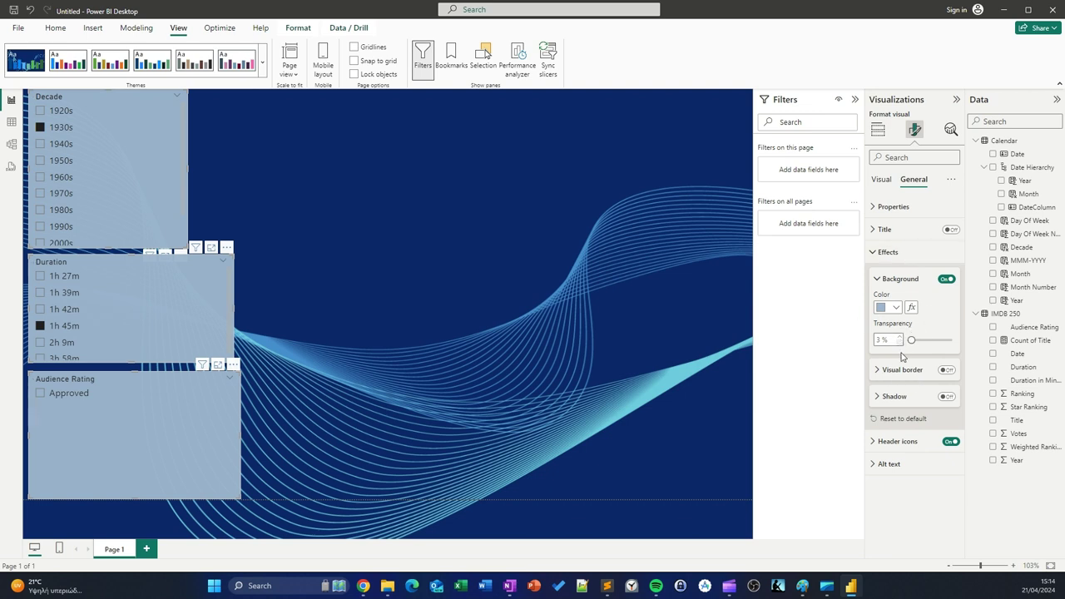
{"action": "left_click", "coordinate": [946, 370]}
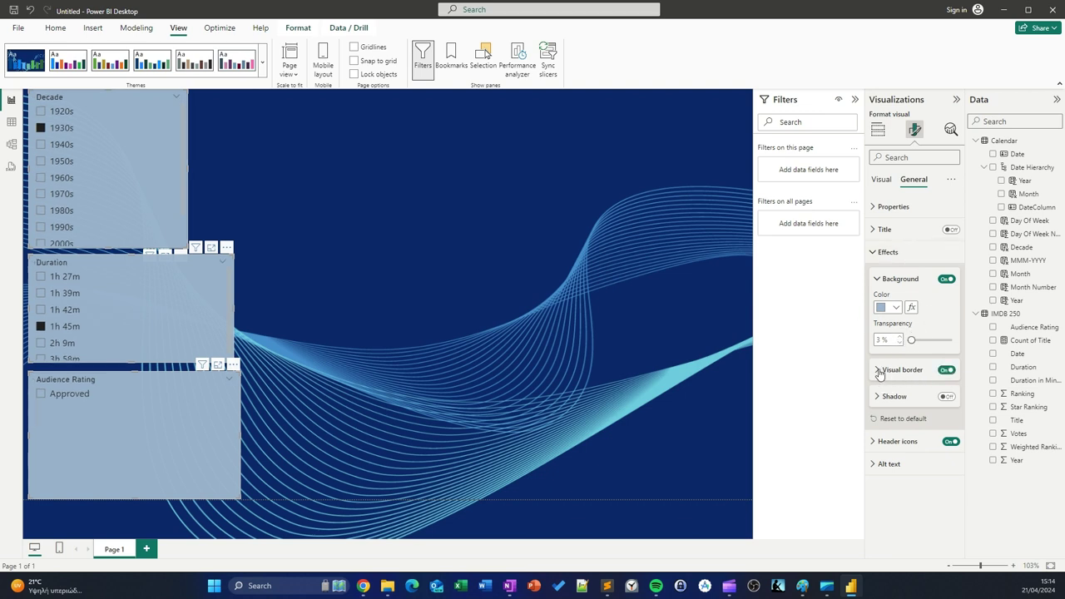
{"action": "left_click", "coordinate": [878, 370]}
{"action": "left_click_drag", "start_coordinate": [910, 431], "coordinate": [923, 431]}
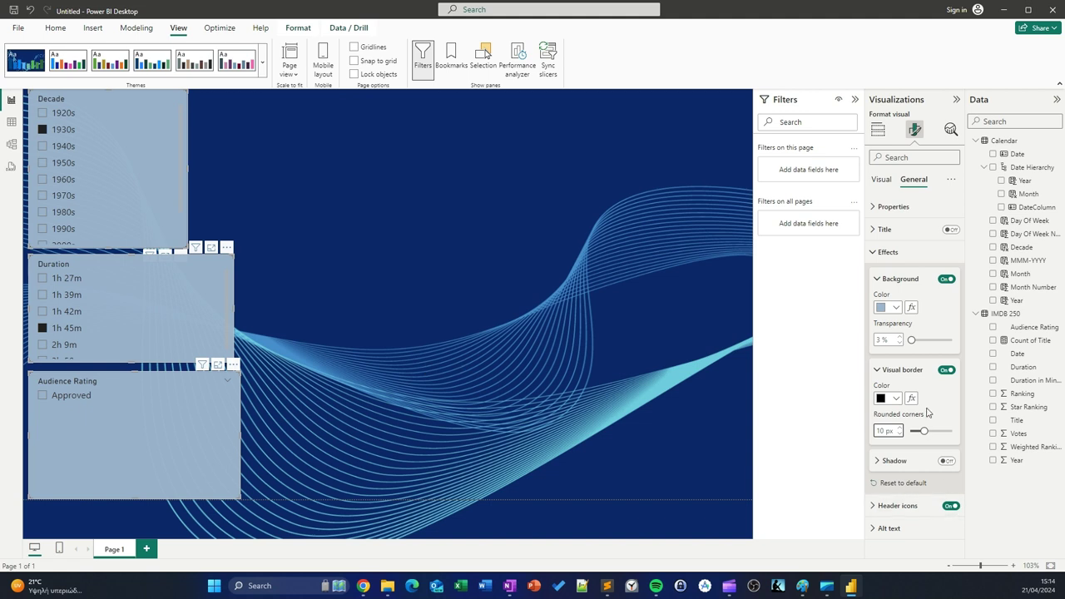
- Filter the slicers to the 1950s and 1h 36m
{"action": "left_click", "coordinate": [340, 256]}
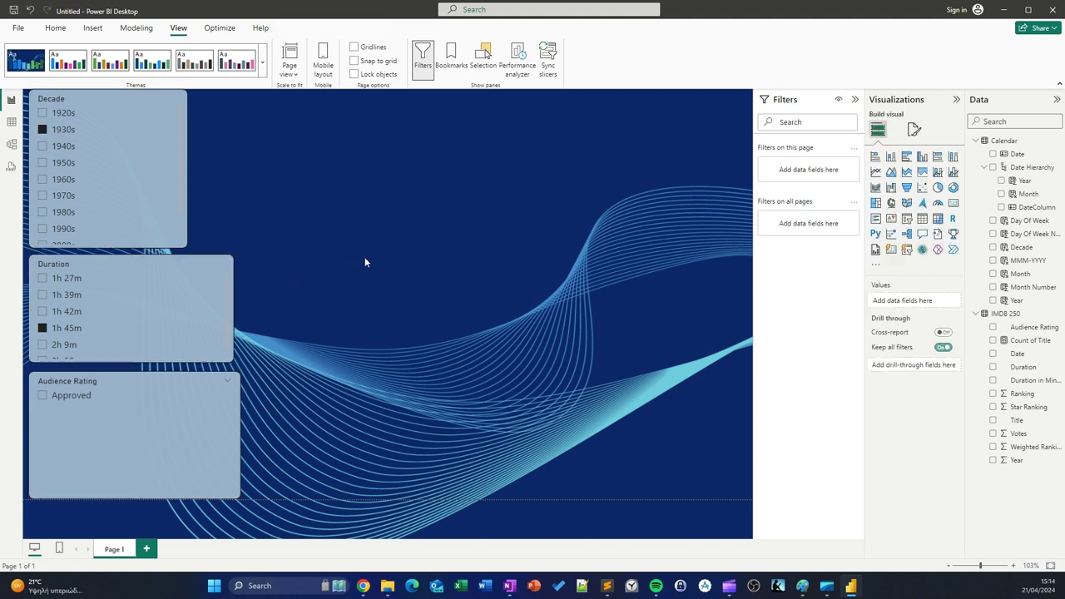
{"action": "left_click", "coordinate": [124, 162]}
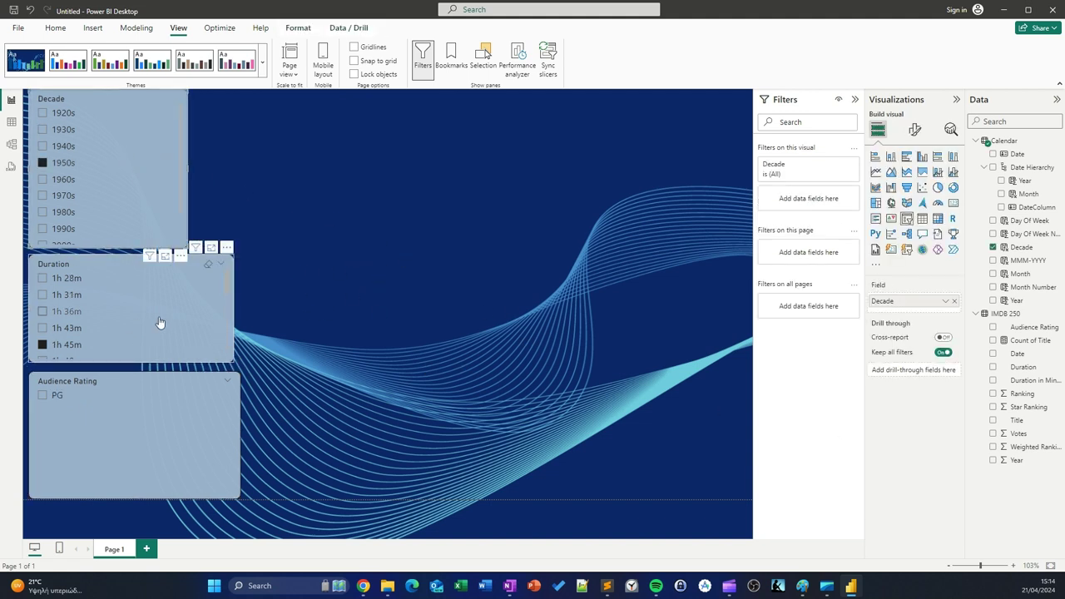
{"action": "left_click", "coordinate": [158, 313], "text": "ctrl"}
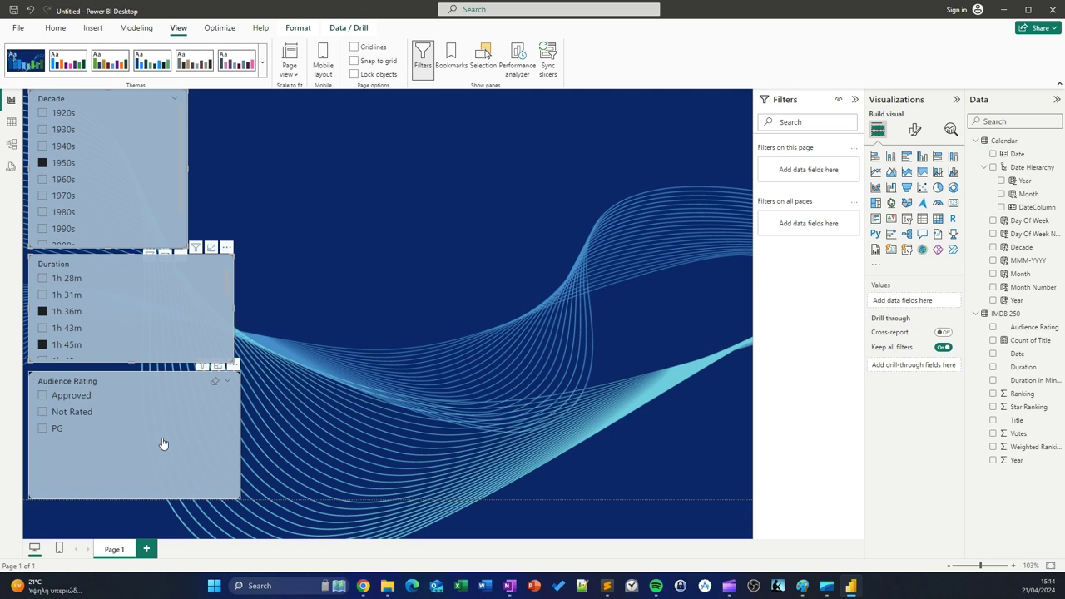
- Switch the slicers' style to Tile
{"action": "left_click", "coordinate": [915, 130]}
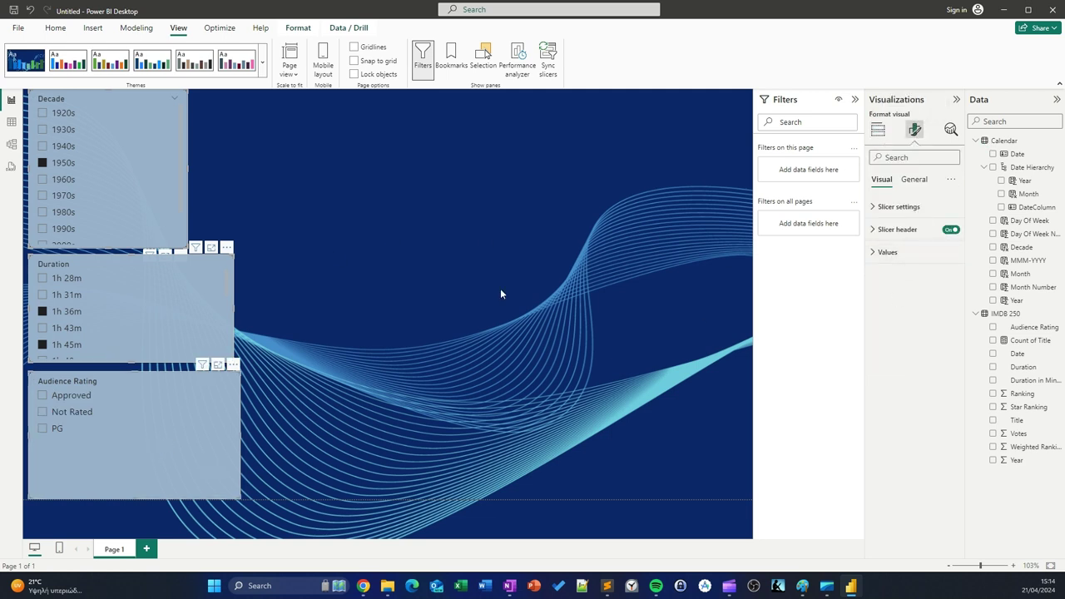
{"action": "left_click", "coordinate": [895, 207]}
{"action": "left_click", "coordinate": [929, 262]}
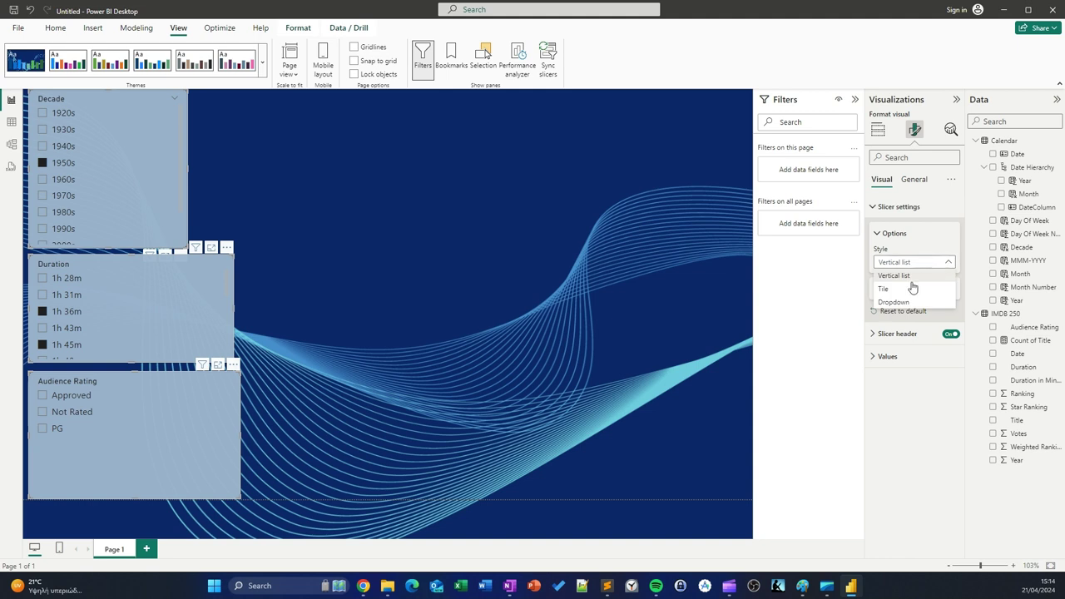
{"action": "left_click", "coordinate": [899, 274]}
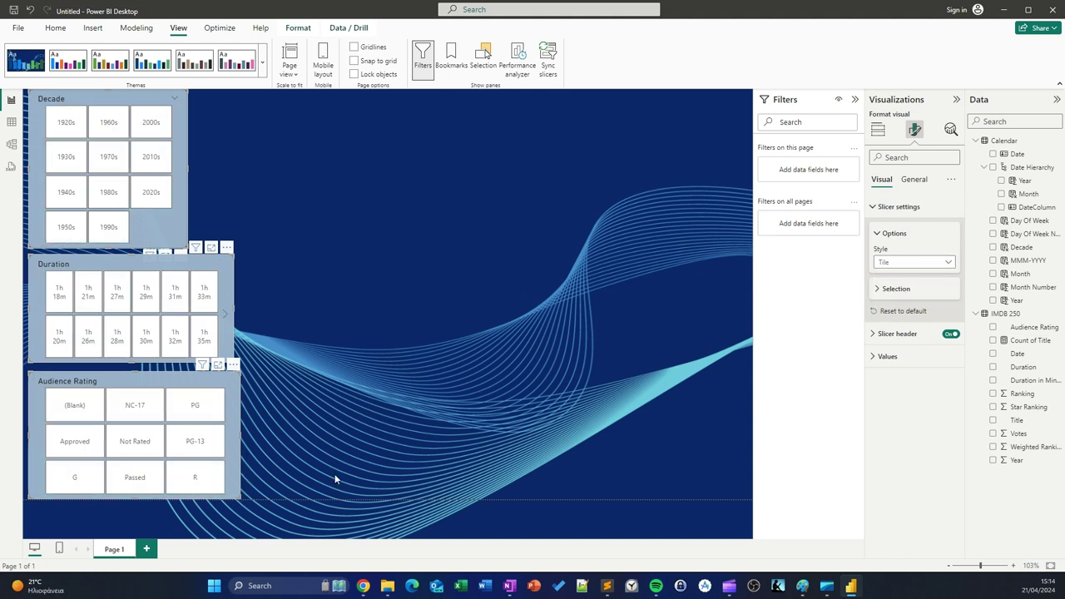
- Set the slicer values to a grey-blue tile background with light text
{"action": "left_click", "coordinate": [890, 291]}
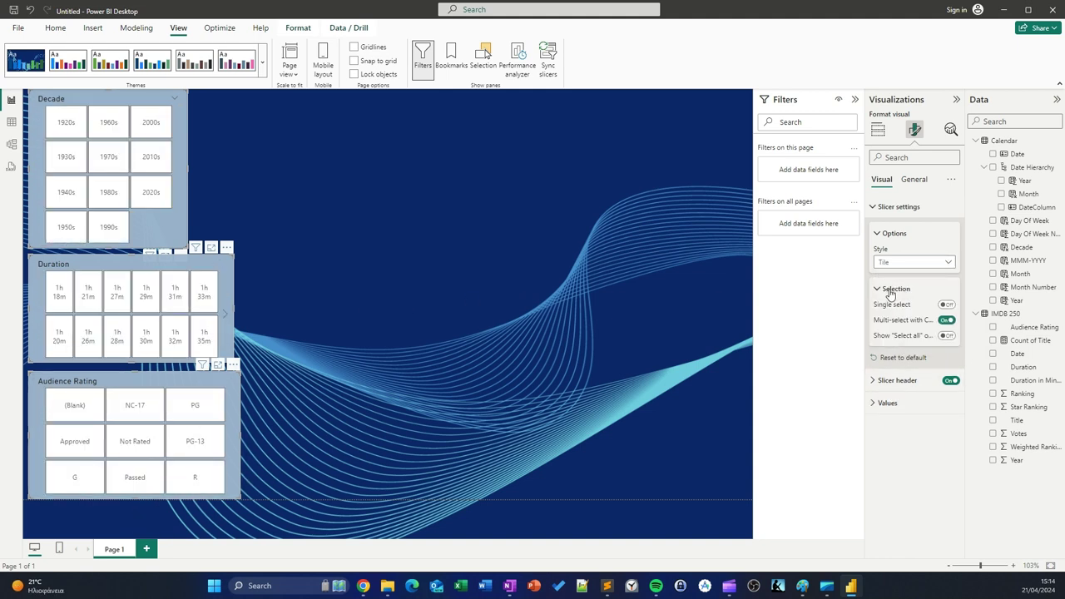
{"action": "left_click", "coordinate": [880, 402]}
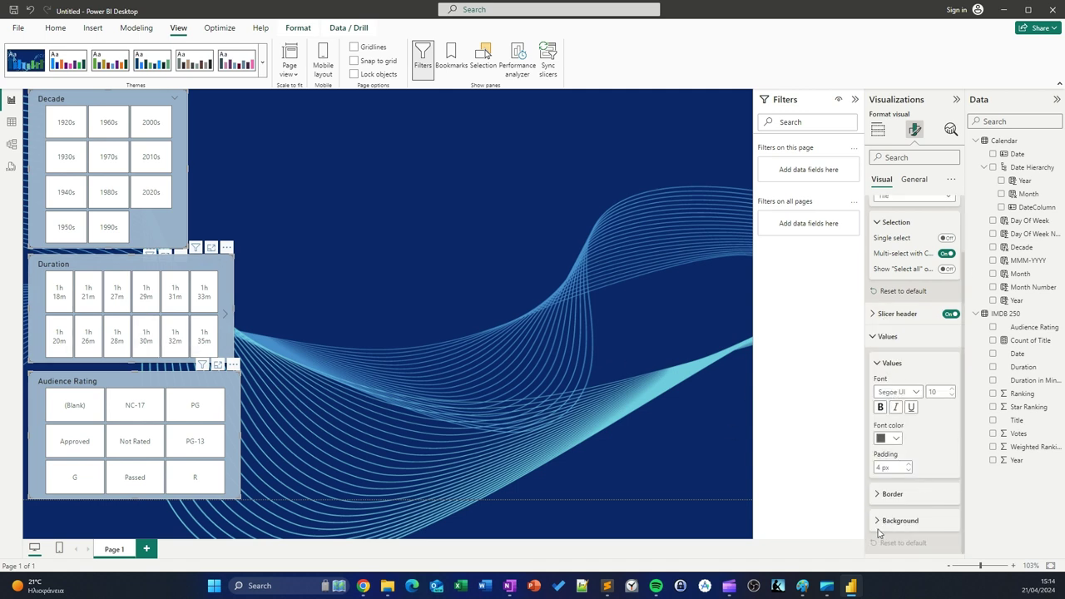
{"action": "left_click", "coordinate": [880, 523]}
{"action": "left_click", "coordinate": [889, 520]}
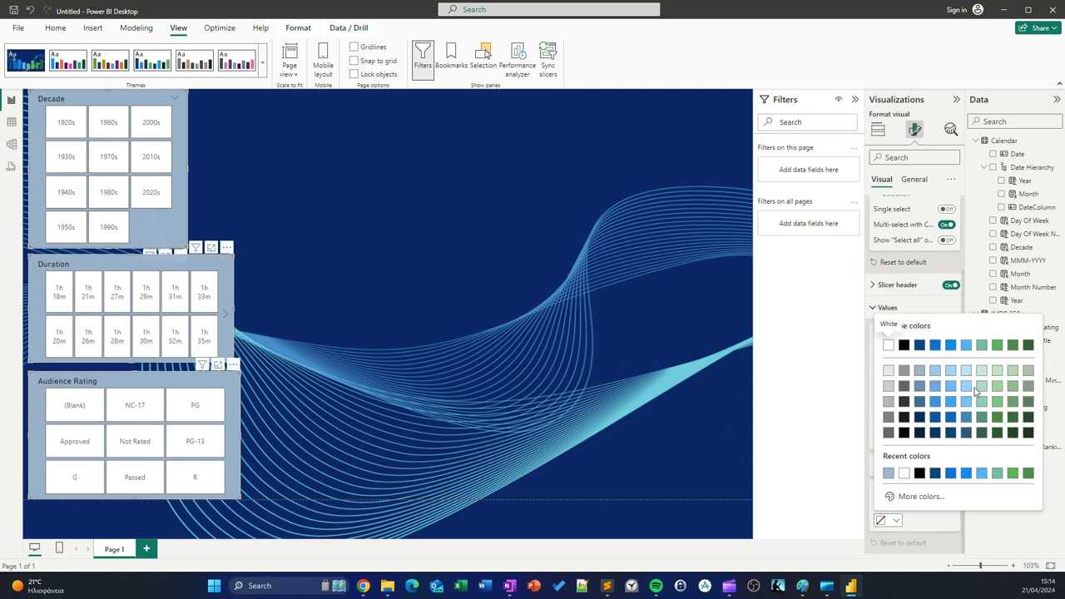
{"action": "left_click", "coordinate": [919, 386]}
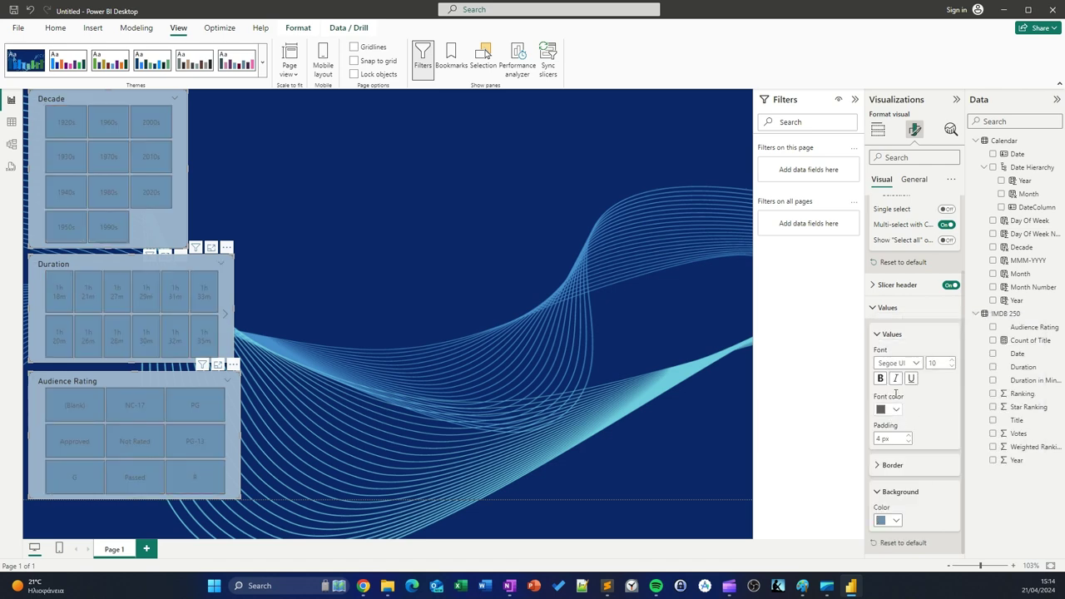
{"action": "left_click", "coordinate": [897, 411]}
{"action": "left_click", "coordinate": [884, 265]}
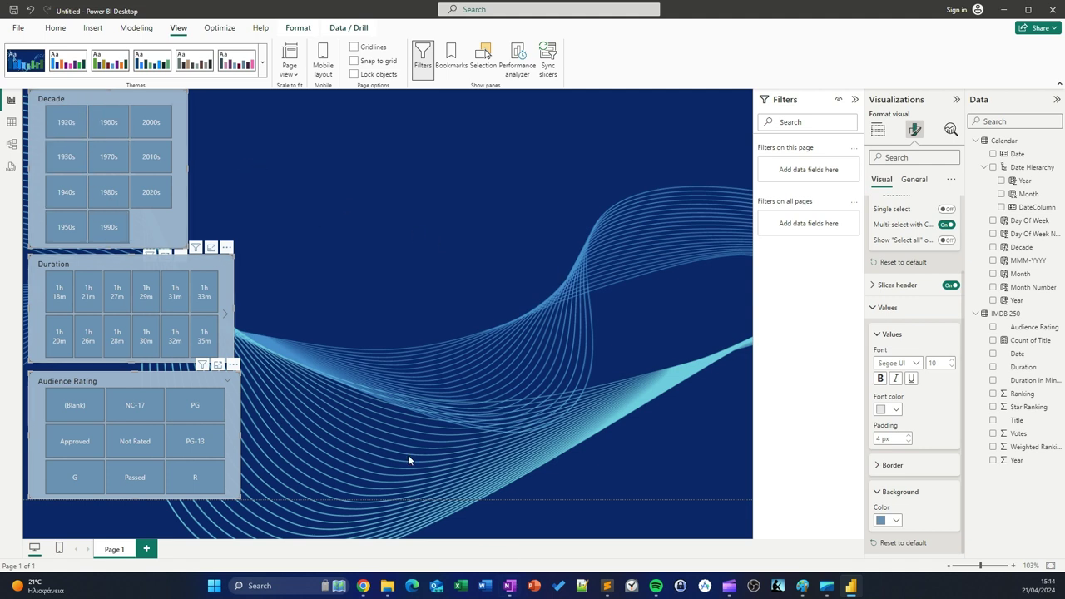
- Check the reference image, then add a clustered column chart and enlarge it across the page
{"action": "left_click", "coordinate": [375, 314]}
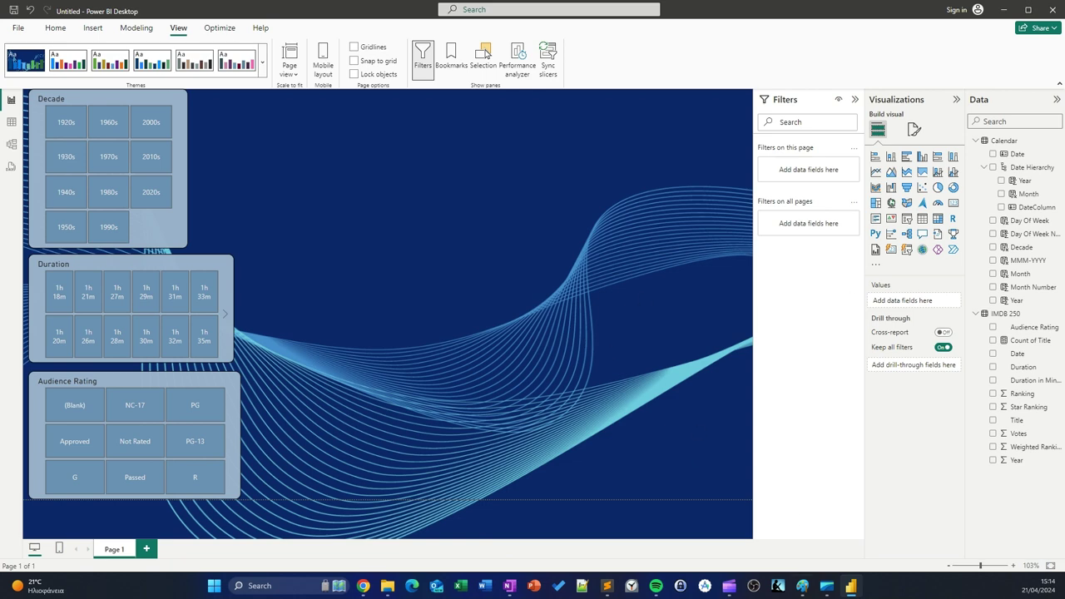
{"action": "left_click", "coordinate": [802, 586]}
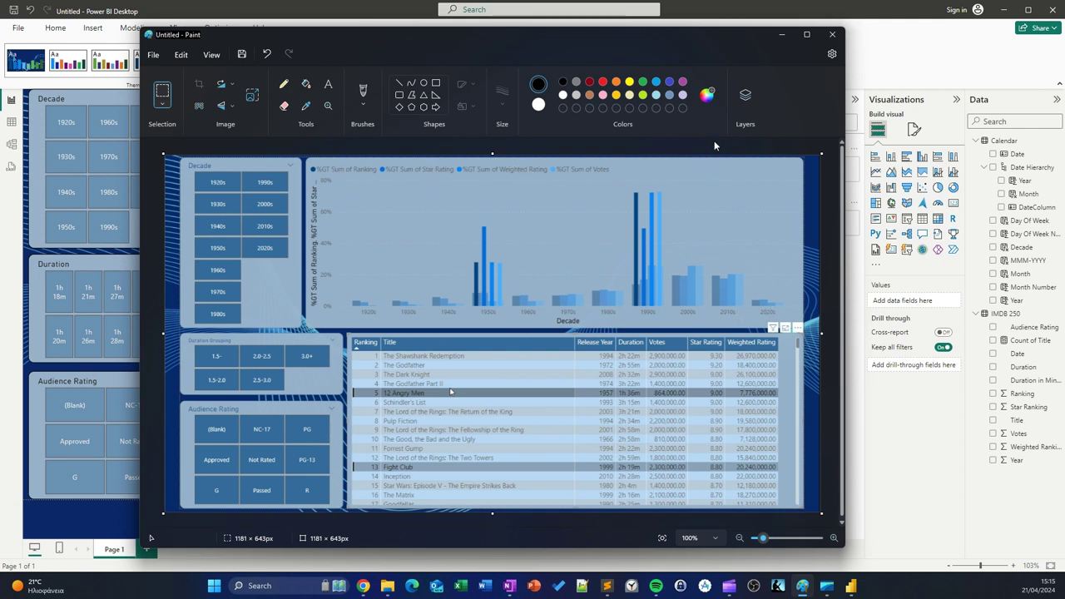
{"action": "left_click", "coordinate": [781, 34]}
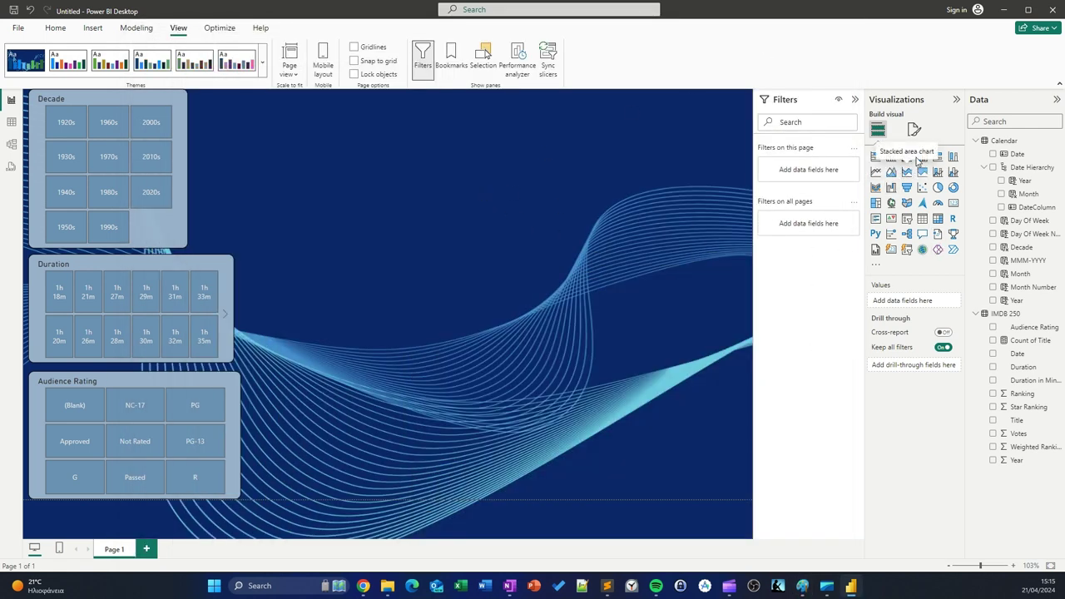
{"action": "left_click", "coordinate": [922, 158]}
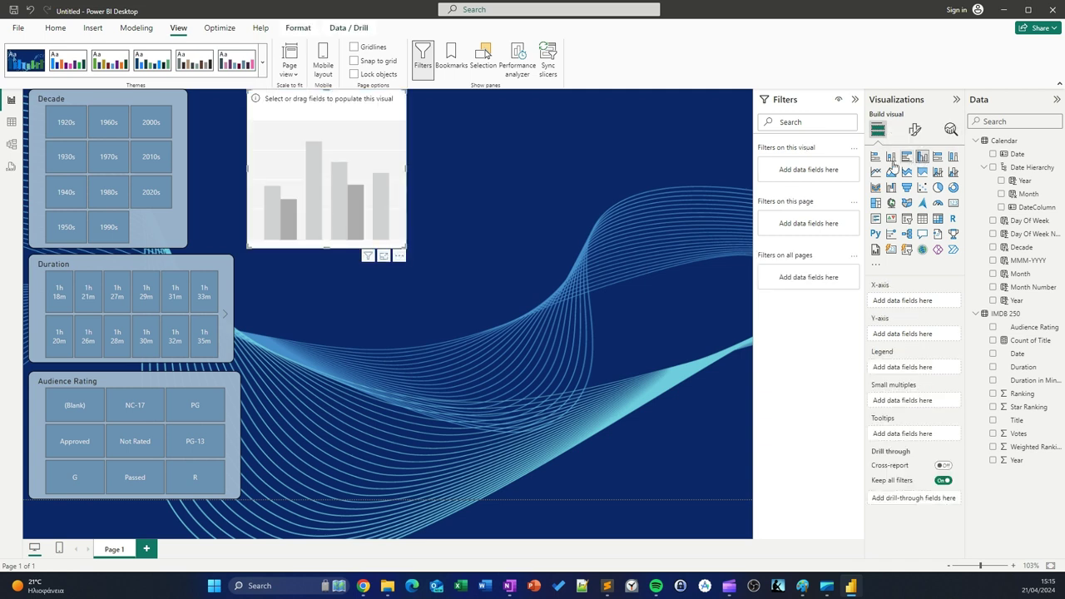
{"action": "left_click_drag", "start_coordinate": [403, 243], "coordinate": [754, 354]}
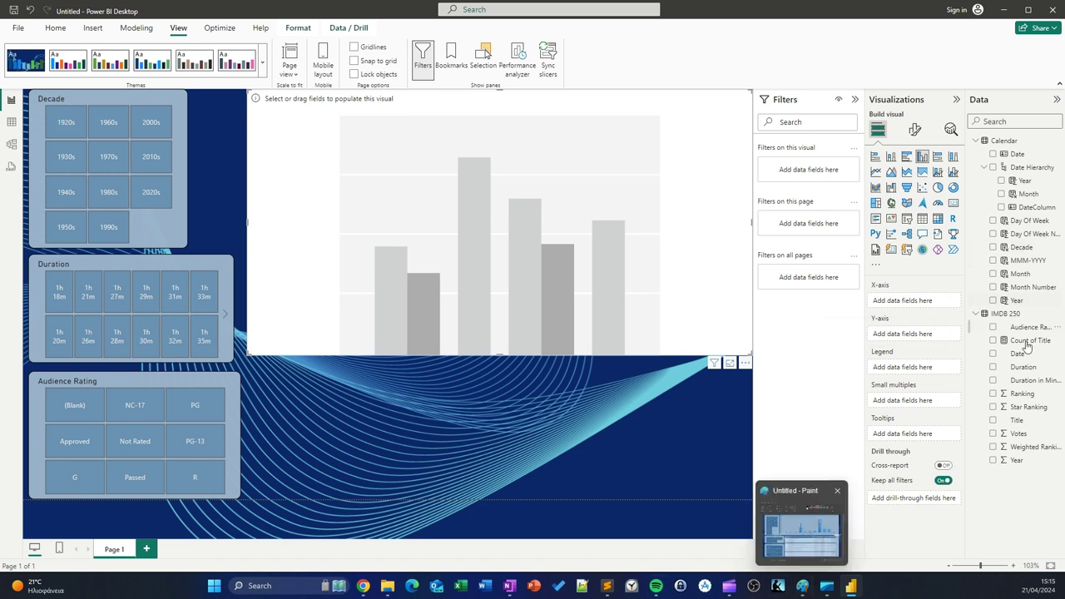
- Plot Decade on the X-axis with Ranking, Star Ranking and Weighted Ranking as series
{"action": "left_click", "coordinate": [994, 248]}
{"action": "mouse_move", "coordinate": [894, 305]}
{"action": "left_mouse_down"}
{"action": "mouse_move", "coordinate": [897, 326]}
{"action": "mouse_move", "coordinate": [910, 308]}
{"action": "left_mouse_up"}
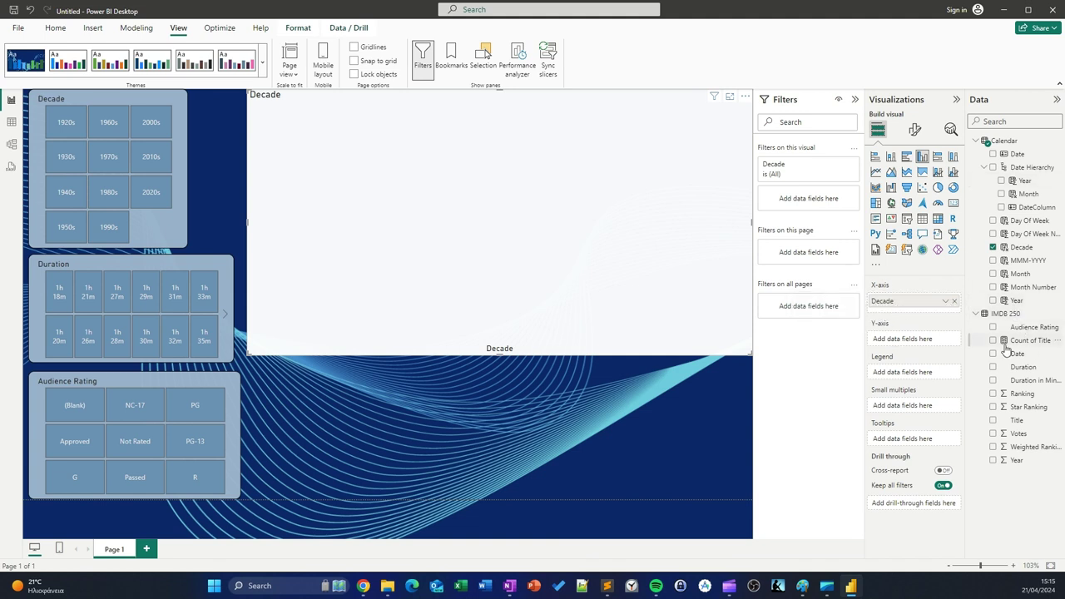
{"action": "left_click", "coordinate": [994, 393]}
{"action": "left_click", "coordinate": [994, 407]}
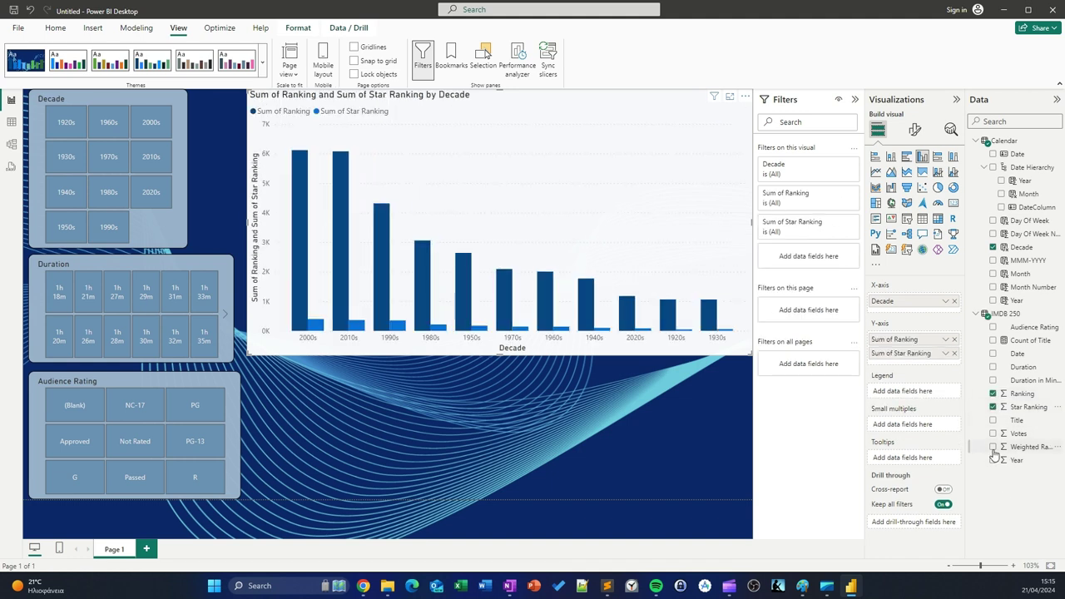
{"action": "left_click", "coordinate": [994, 447]}
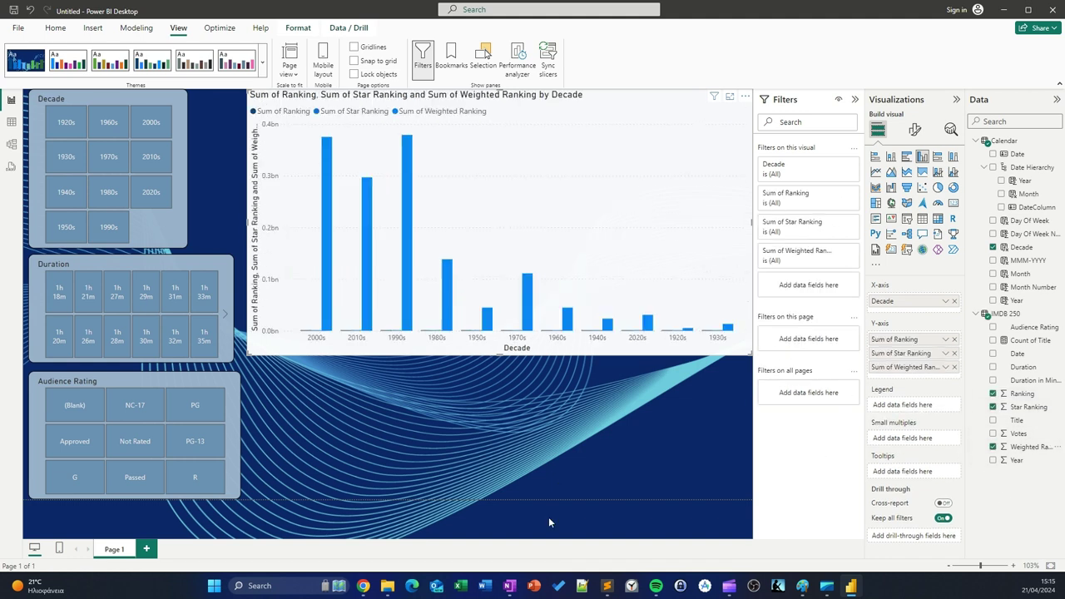
{"action": "left_click", "coordinate": [802, 586]}
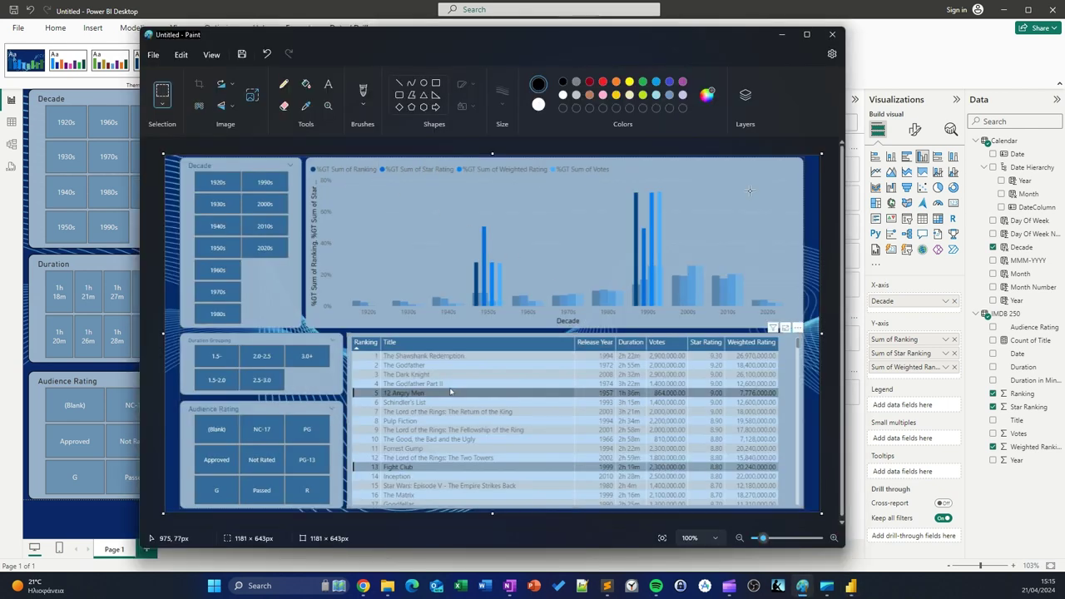
{"action": "left_click", "coordinate": [782, 34]}
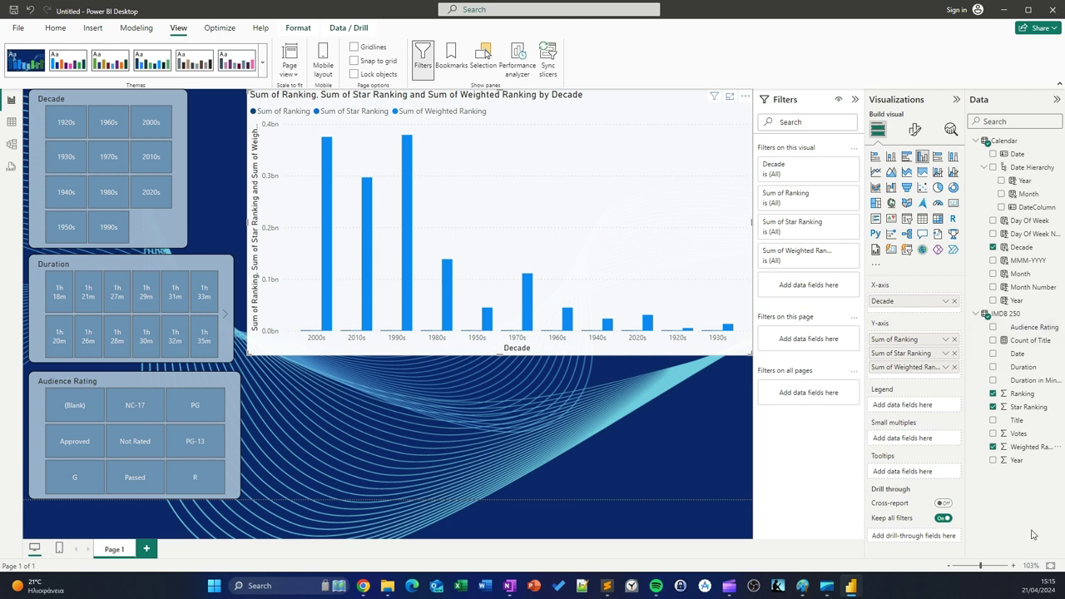
- Add Votes, then set Ranking, Star Ranking, Weighted Ranking and Votes to Percent of grand total
{"action": "left_click", "coordinate": [993, 434]}
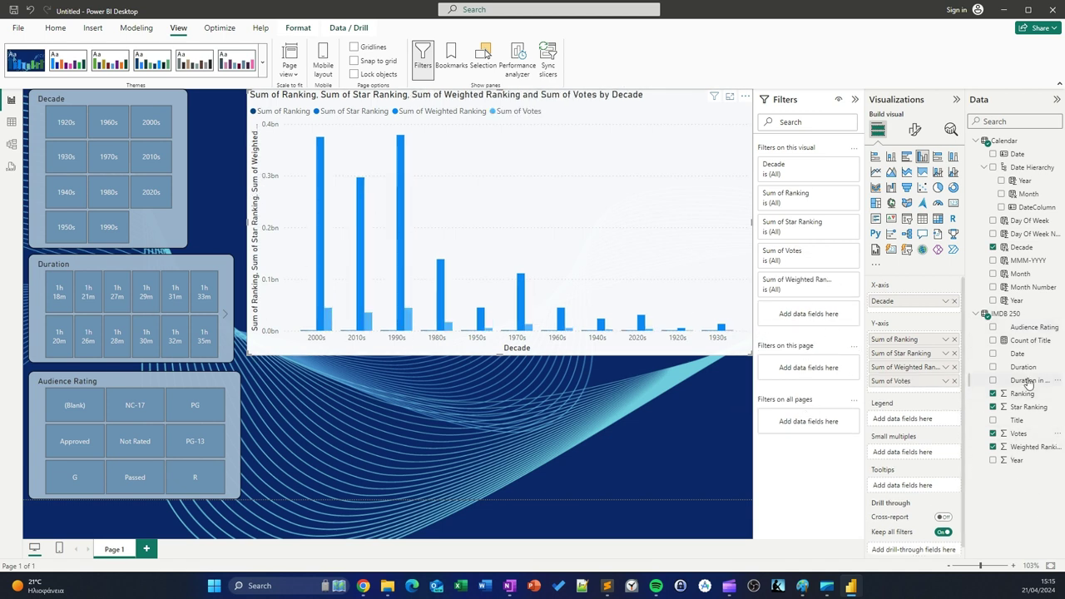
{"action": "left_click", "coordinate": [945, 340]}
{"action": "mouse_move", "coordinate": [991, 517]}
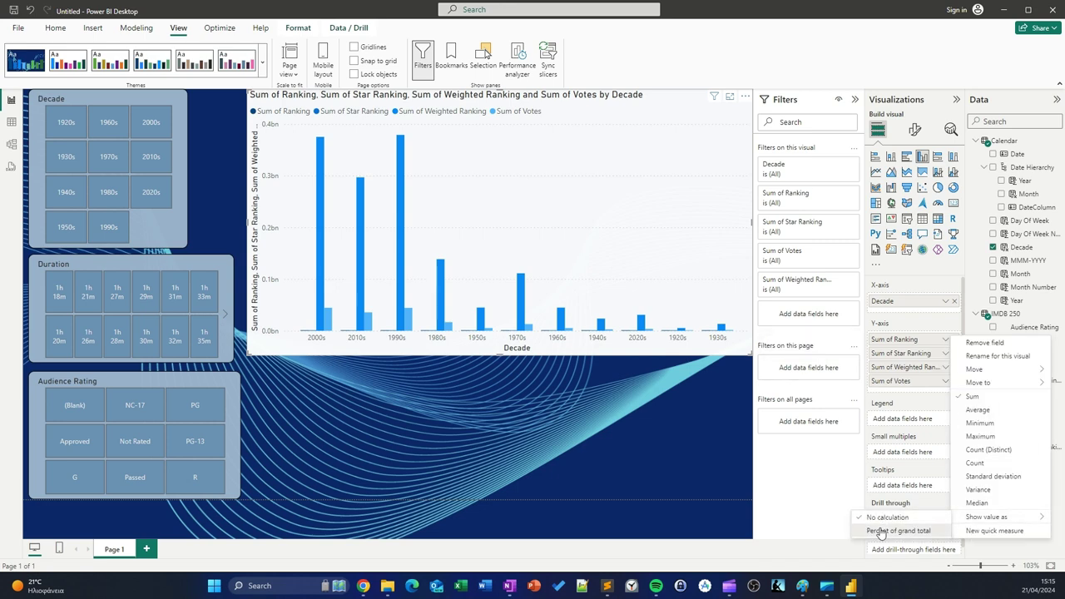
{"action": "left_click", "coordinate": [899, 530]}
{"action": "left_click", "coordinate": [945, 340]}
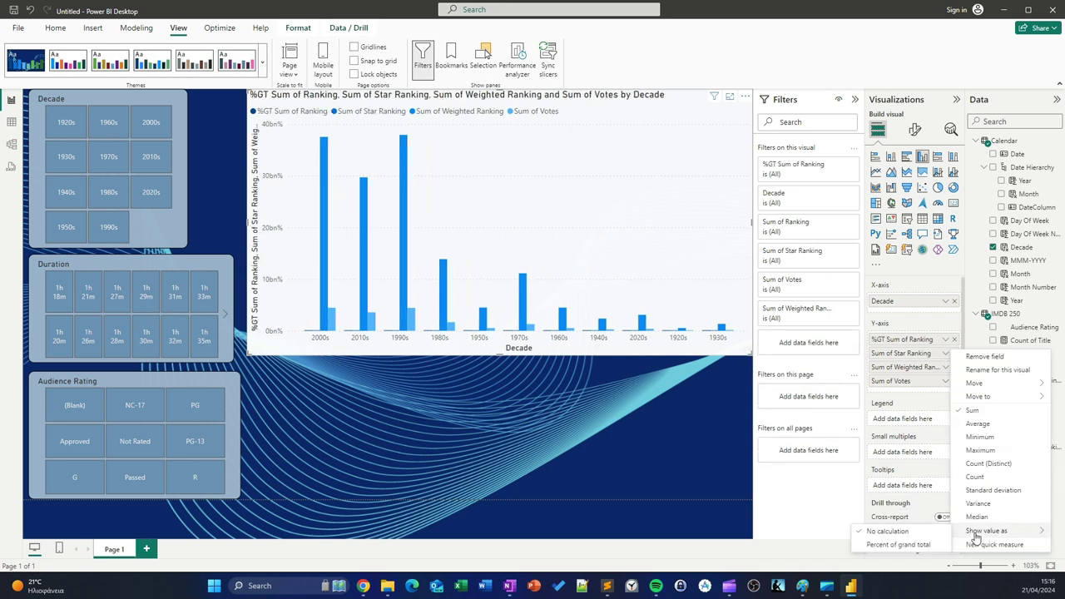
{"action": "left_click", "coordinate": [909, 544]}
{"action": "left_click", "coordinate": [945, 367]}
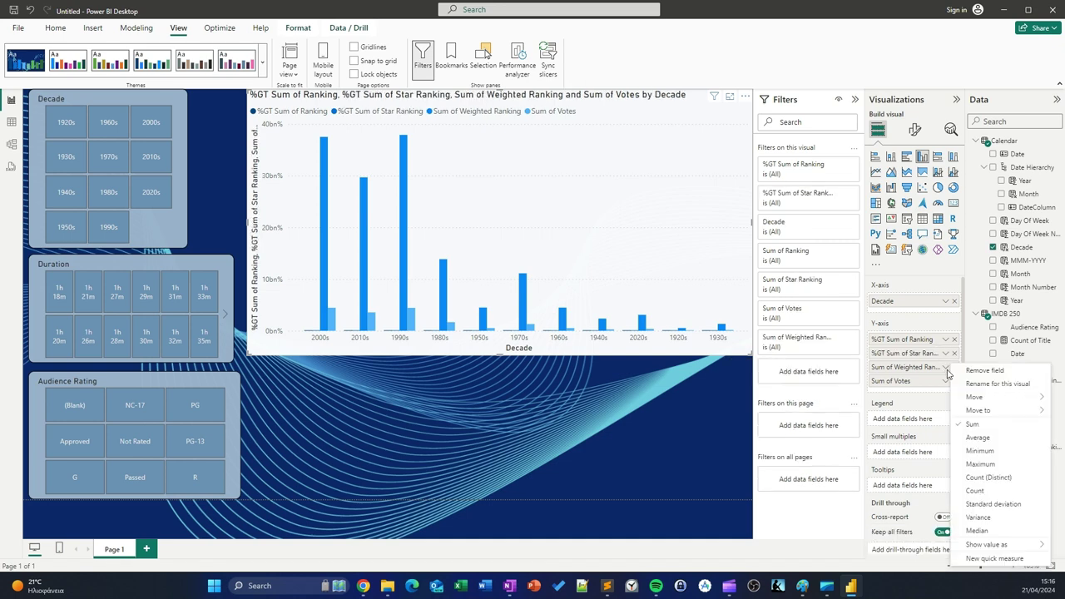
{"action": "mouse_move", "coordinate": [982, 545]}
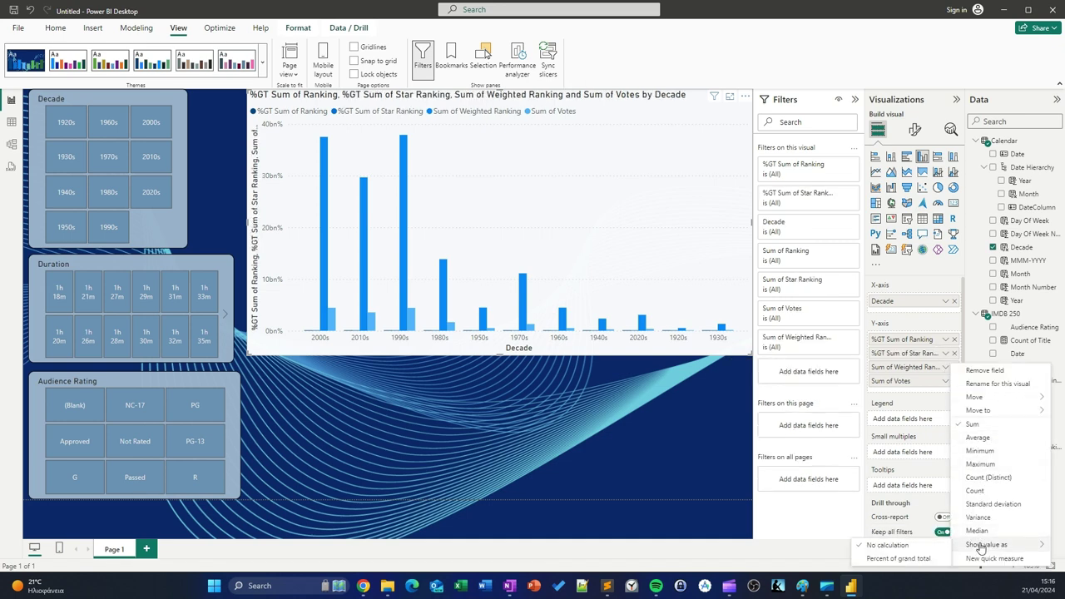
{"action": "left_click", "coordinate": [898, 558]}
{"action": "left_click", "coordinate": [945, 381]}
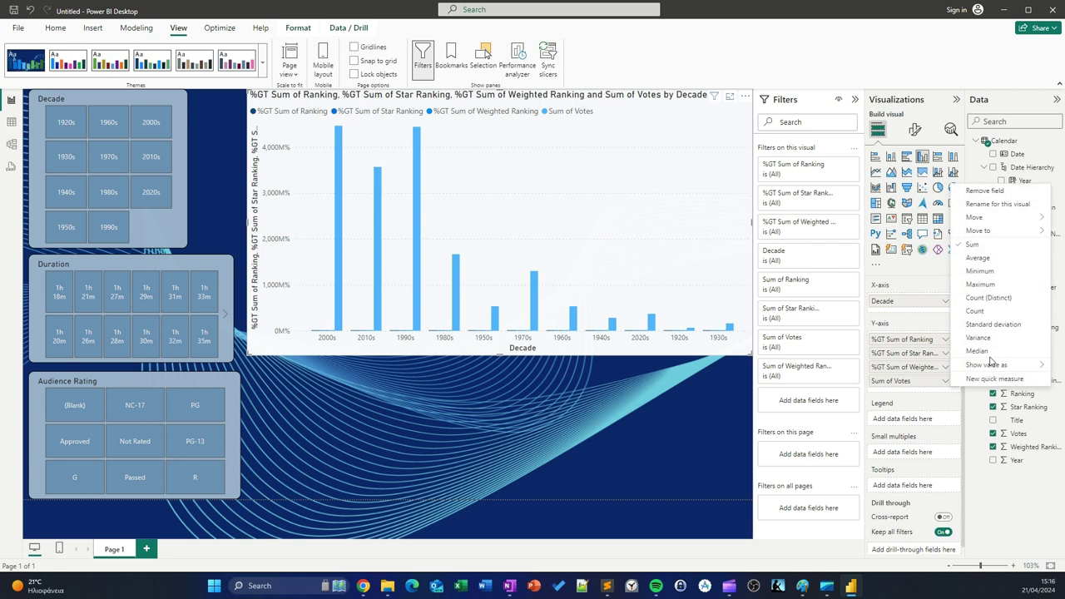
{"action": "mouse_move", "coordinate": [982, 365]}
{"action": "left_click", "coordinate": [898, 379]}
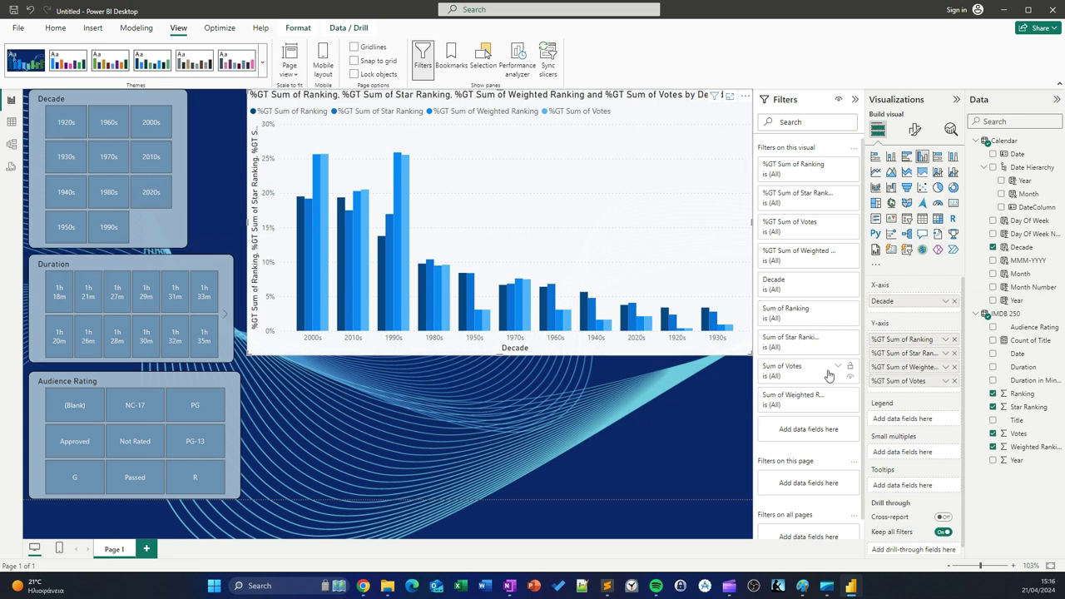
- Drag the decade chart's bottom edge up to shorten it and show its Format visual settings
{"action": "left_click", "coordinate": [945, 305]}
{"action": "mouse_move", "coordinate": [1023, 331]}
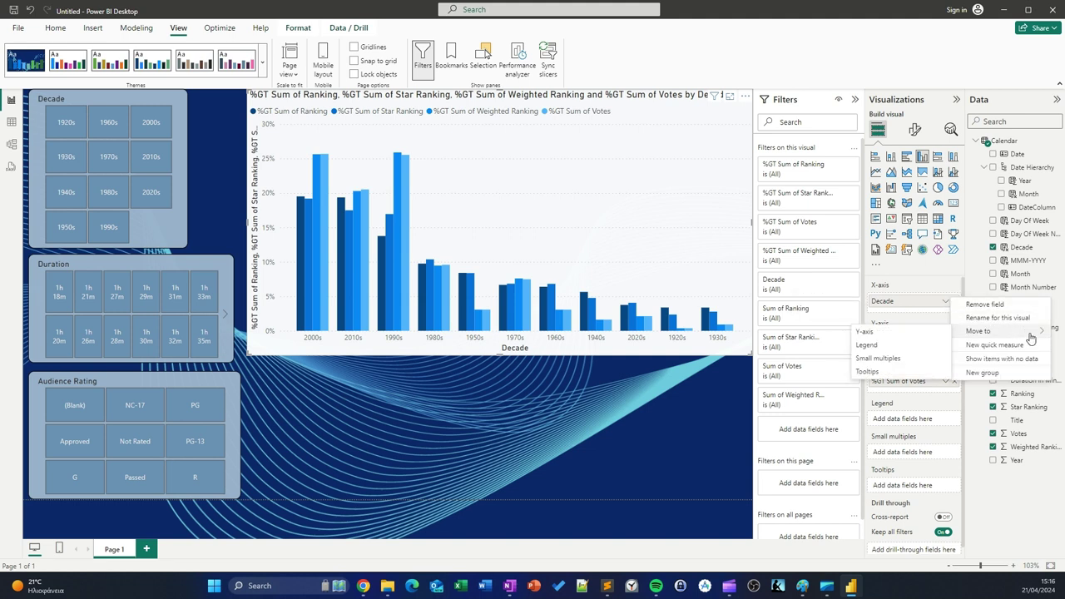
{"action": "left_click", "coordinate": [373, 472]}
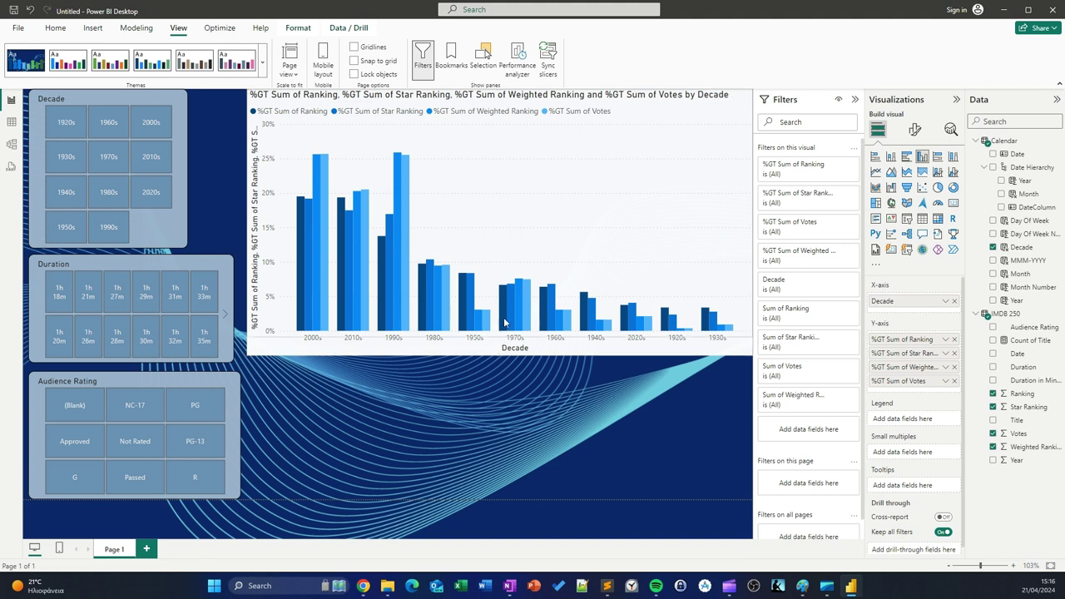
{"action": "left_click_drag", "start_coordinate": [509, 358], "coordinate": [504, 306]}
{"action": "left_click", "coordinate": [914, 129]}
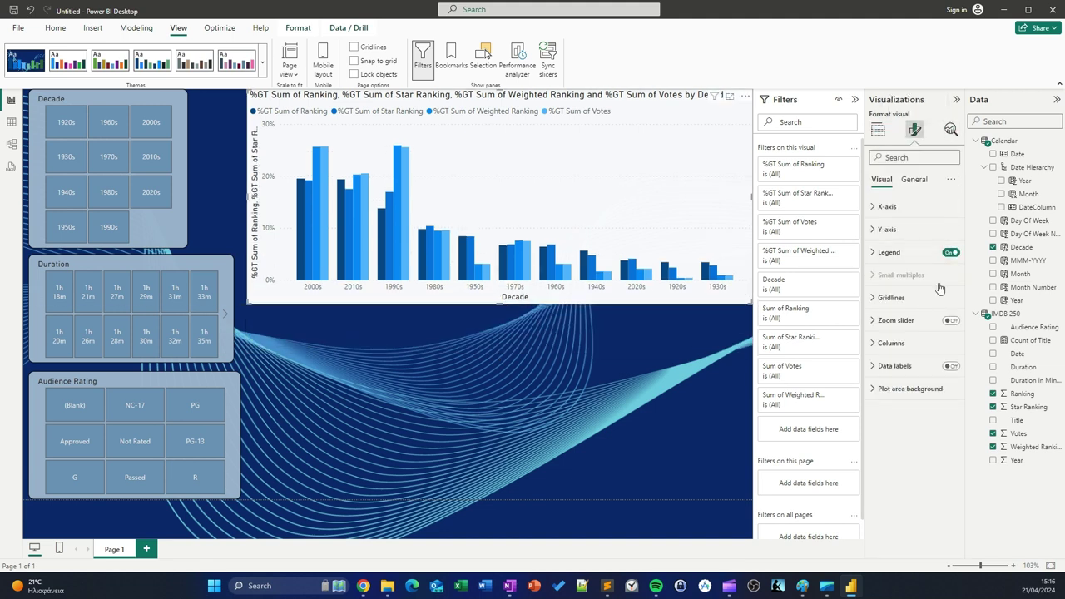
- Turn on the chart's visual border with 10 px rounded corners and a new border colour
{"action": "left_click", "coordinate": [914, 179]}
{"action": "left_click", "coordinate": [888, 251]}
{"action": "left_click", "coordinate": [901, 279]}
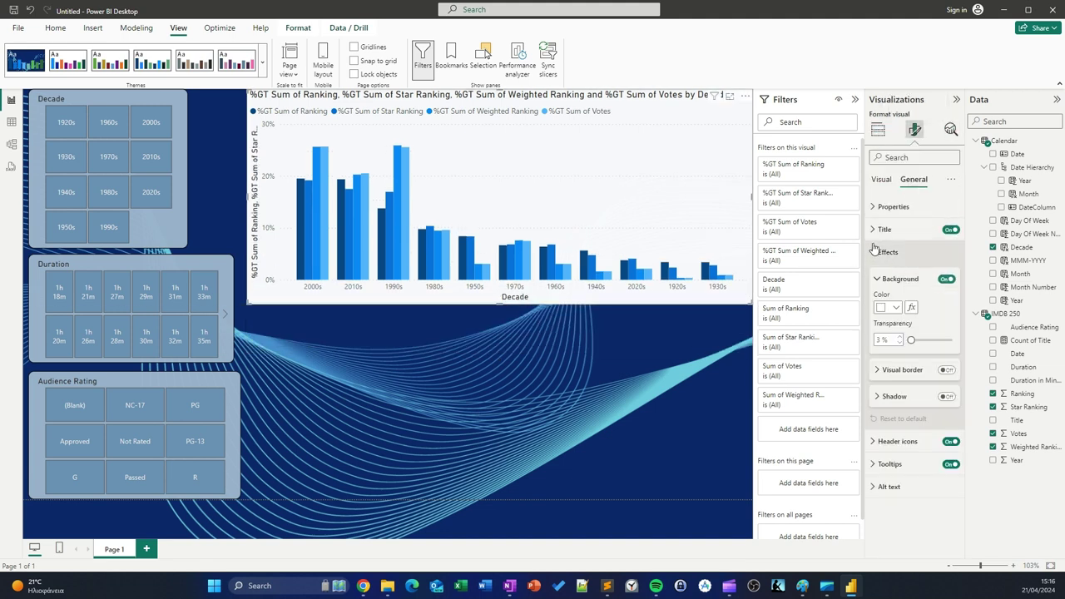
{"action": "left_click", "coordinate": [946, 371]}
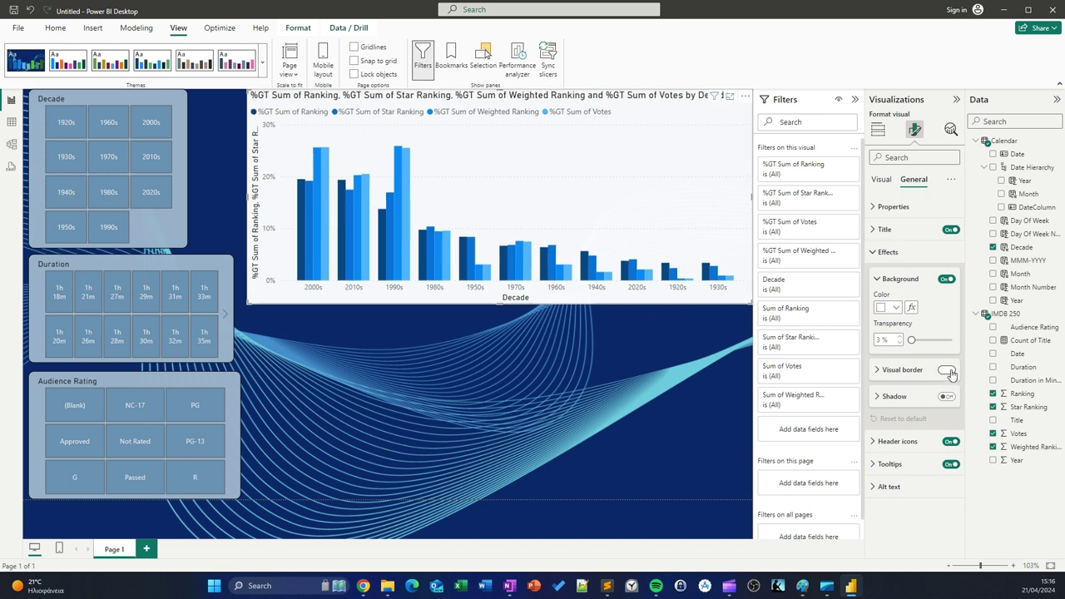
{"action": "left_click", "coordinate": [886, 369]}
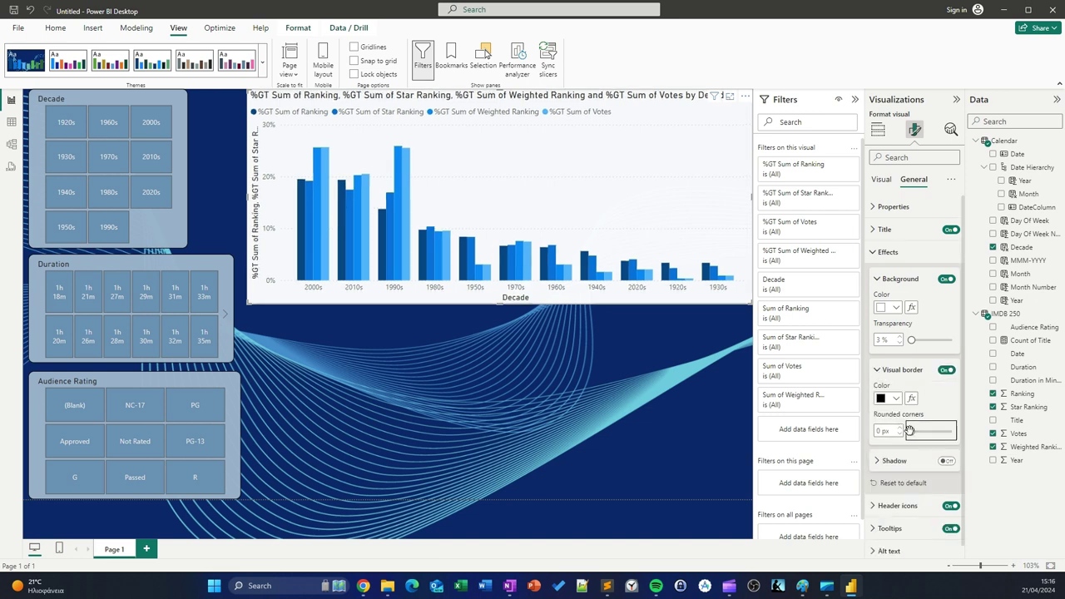
{"action": "left_click", "coordinate": [900, 427]}
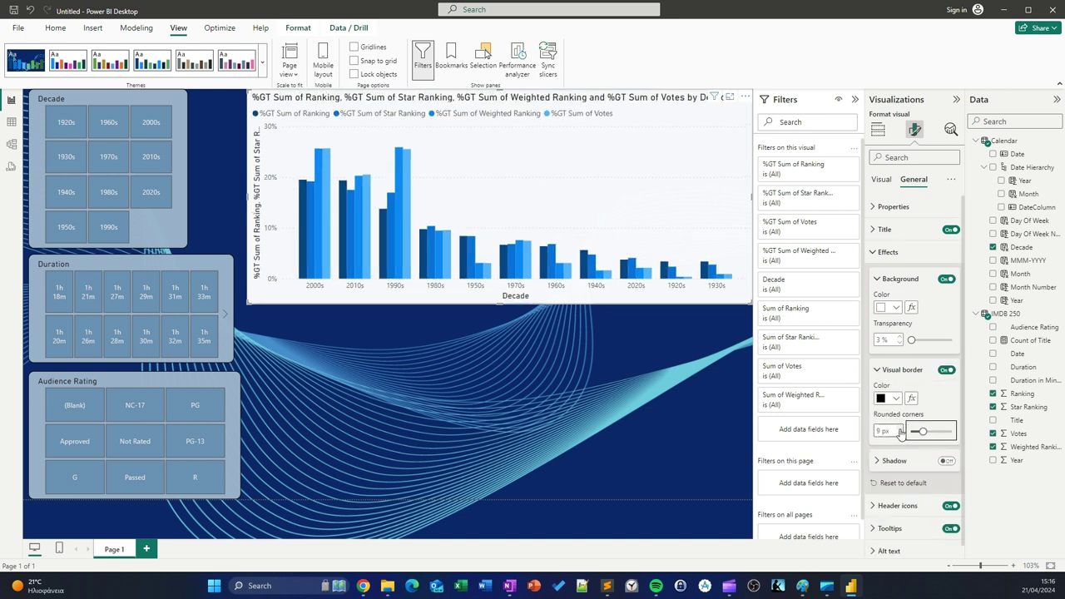
{"action": "left_click", "coordinate": [895, 402]}
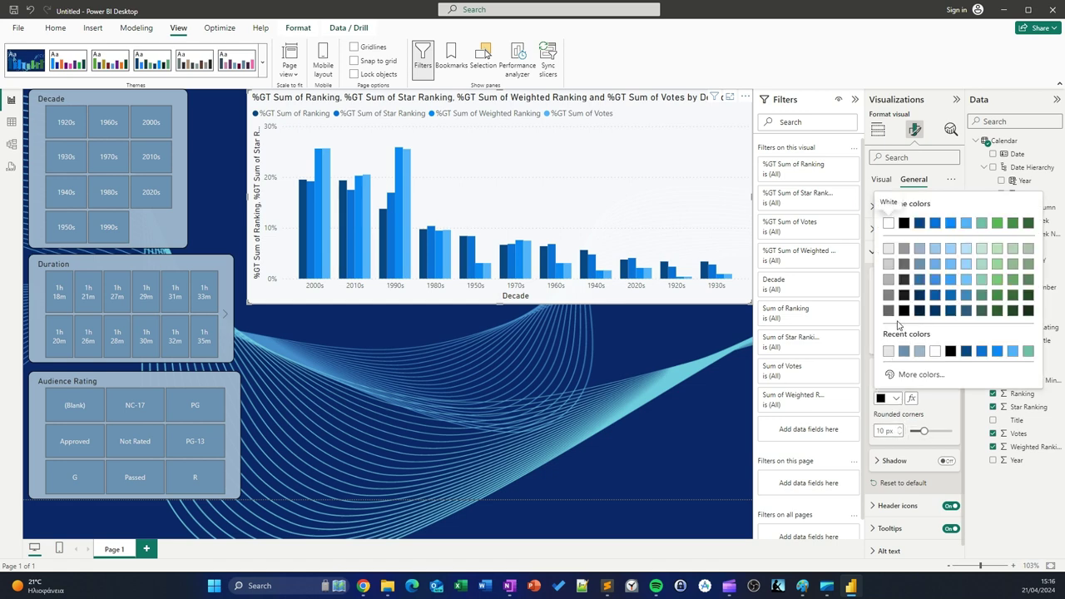
{"action": "left_click", "coordinate": [931, 269]}
- Leave the 1980s bars highlighted in the chart and add an empty table visual below it
{"action": "left_click", "coordinate": [667, 386]}
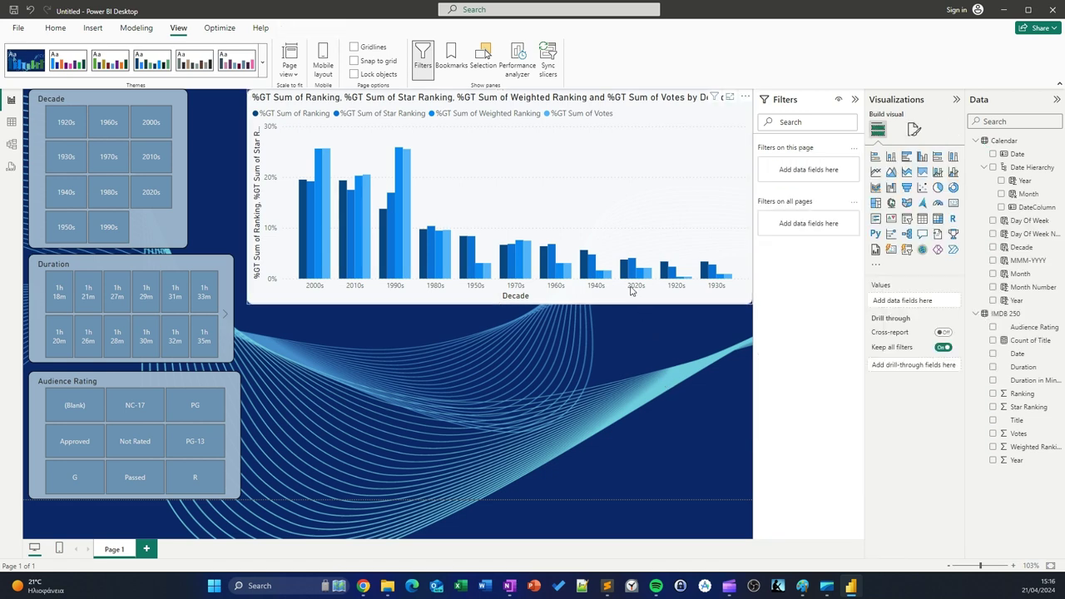
{"action": "left_click", "coordinate": [674, 143]}
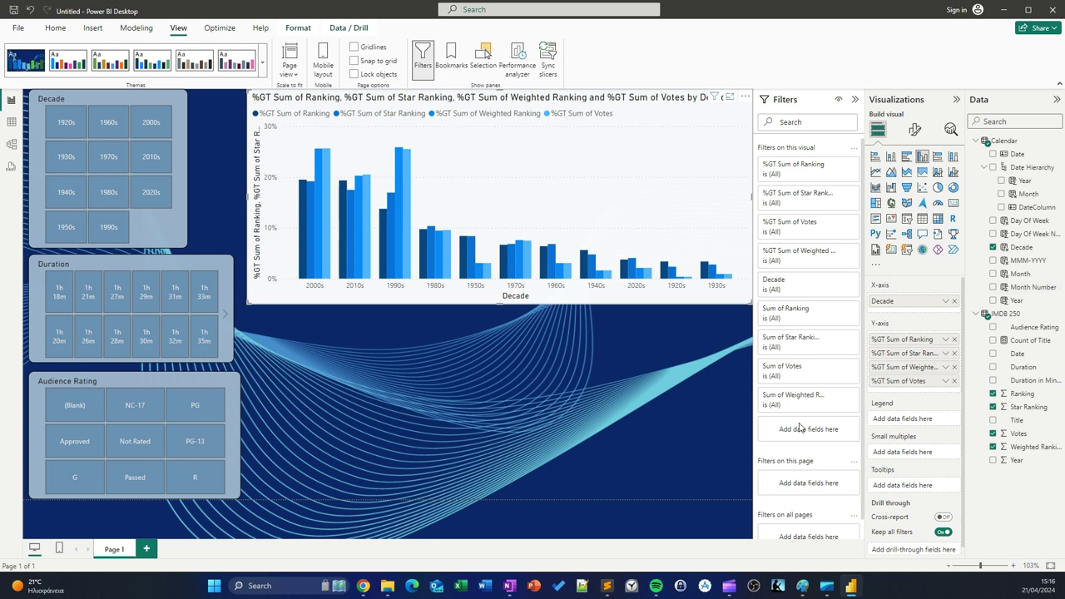
{"action": "left_click", "coordinate": [514, 398]}
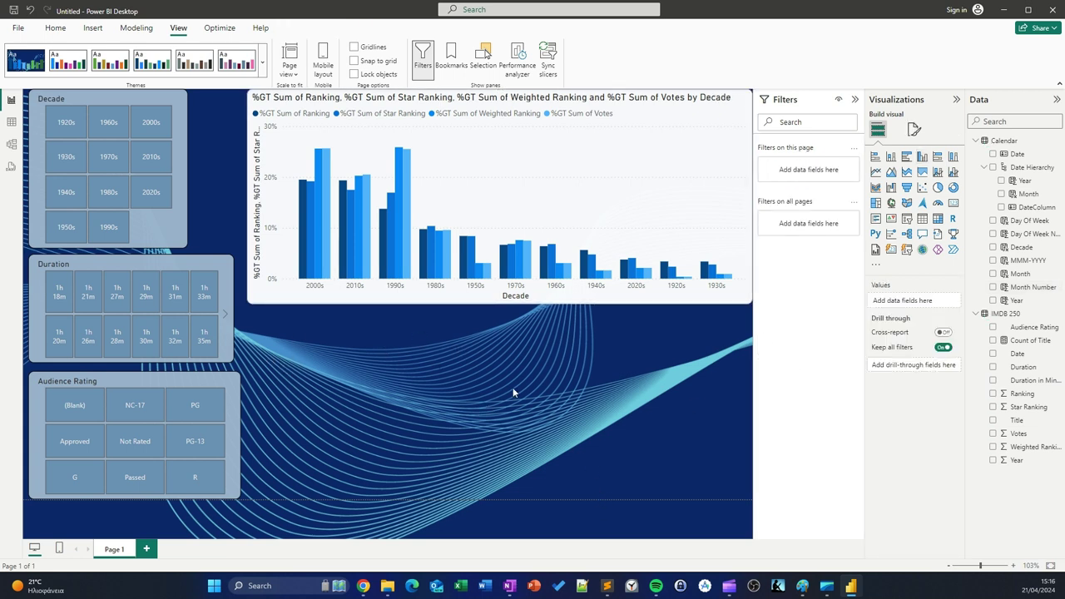
{"action": "left_click", "coordinate": [434, 271]}
{"action": "left_click", "coordinate": [404, 266]}
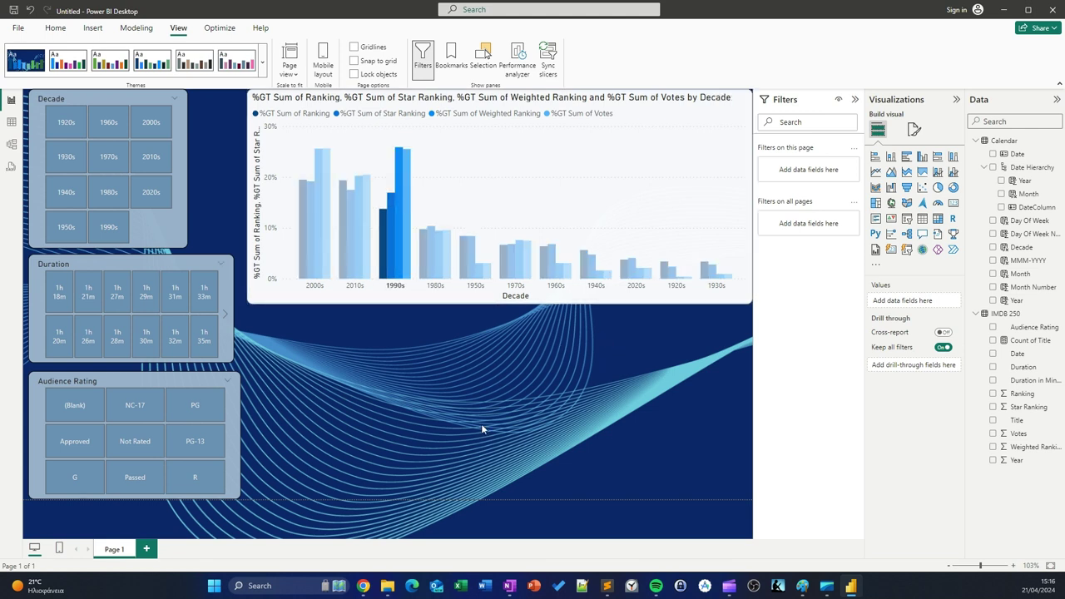
{"action": "left_click", "coordinate": [434, 258]}
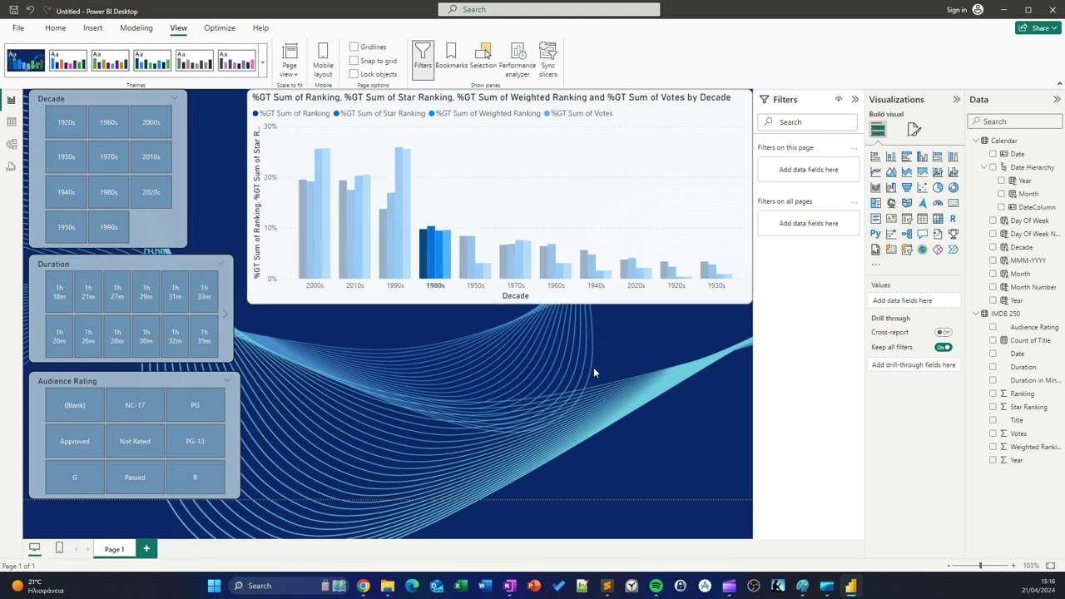
{"action": "left_click", "coordinate": [923, 220]}
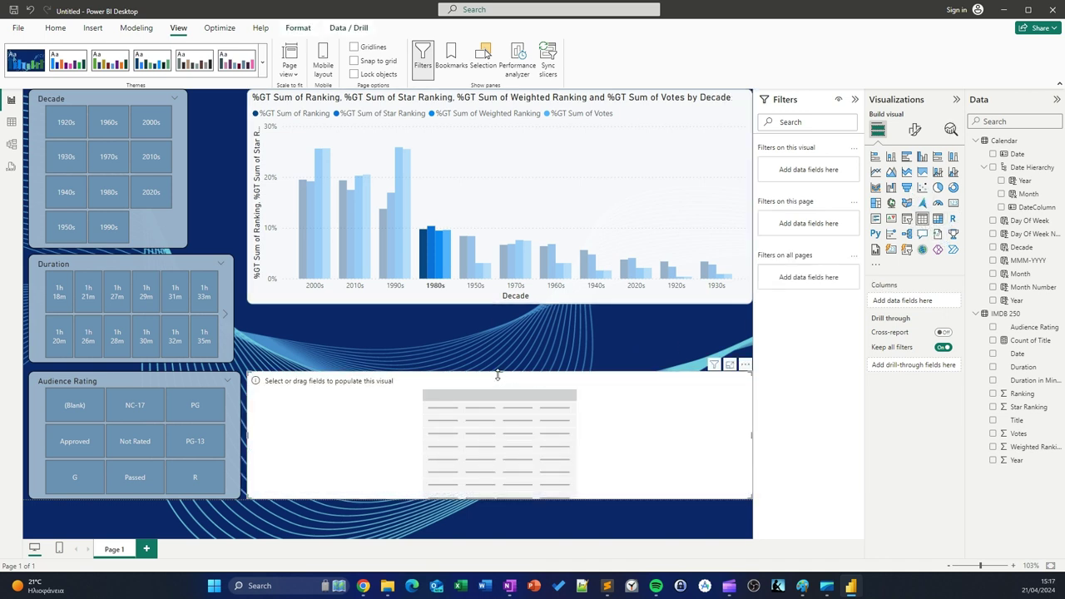
- Make the table taller, add Ranking and Title, sort by Ranking, and clear the 1980s highlight
{"action": "left_click_drag", "start_coordinate": [498, 374], "coordinate": [497, 321]}
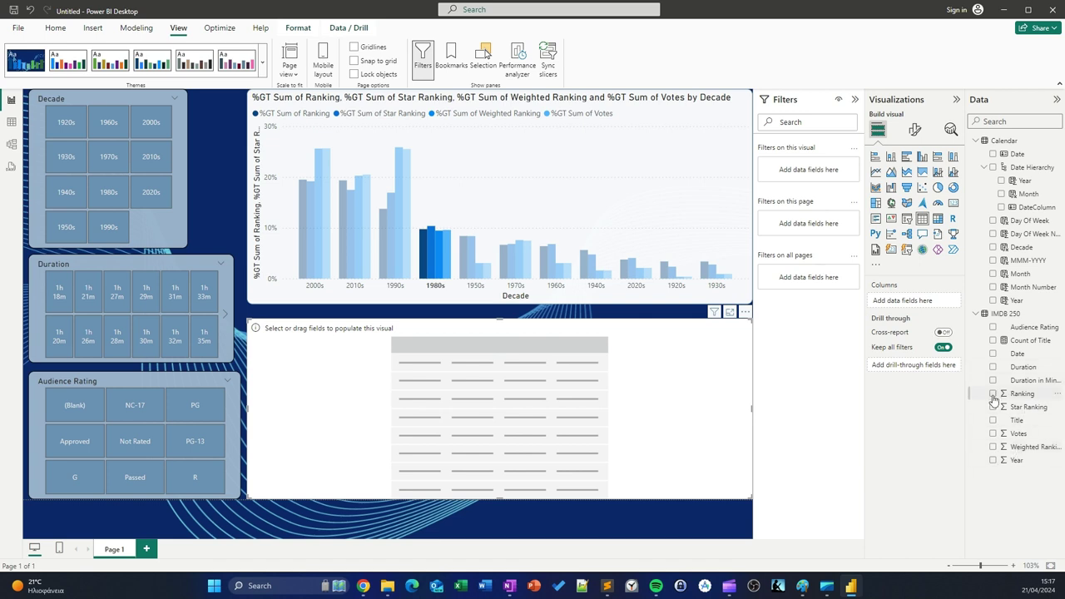
{"action": "left_click", "coordinate": [993, 394]}
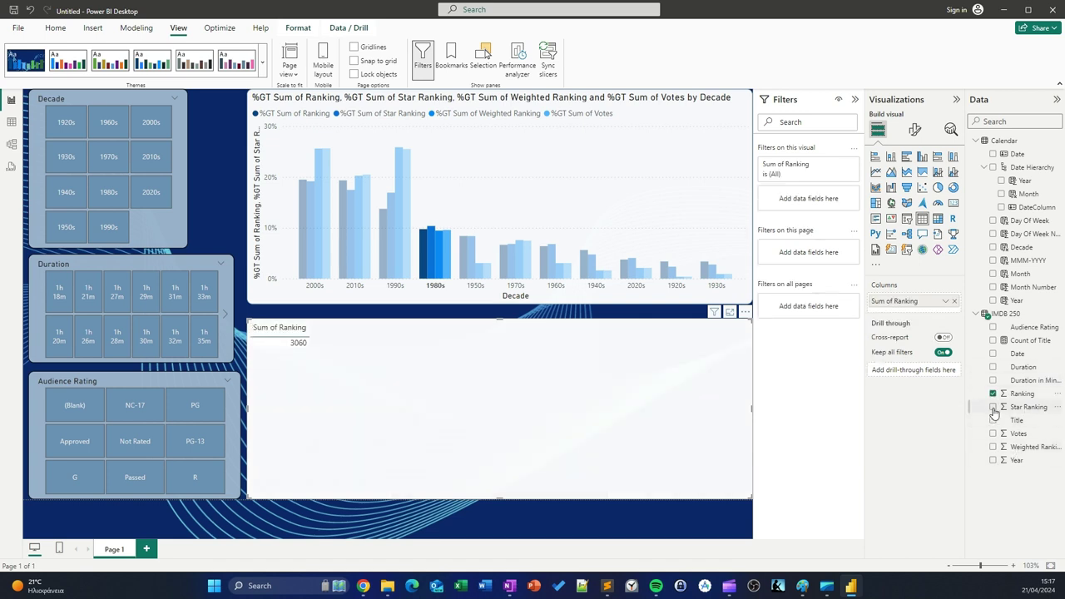
{"action": "left_click", "coordinate": [994, 421]}
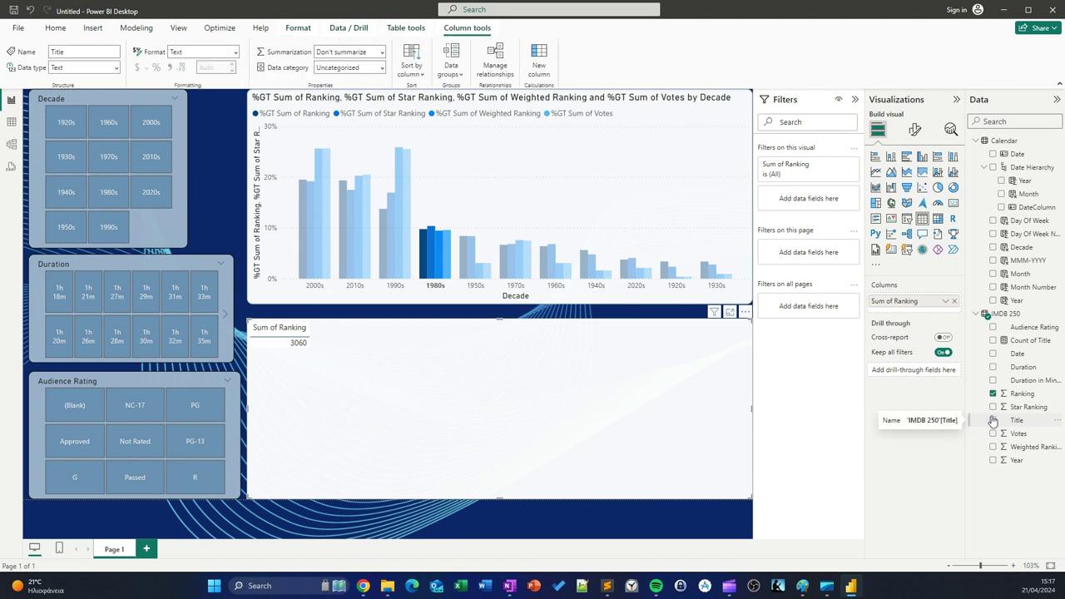
{"action": "left_click", "coordinate": [993, 420]}
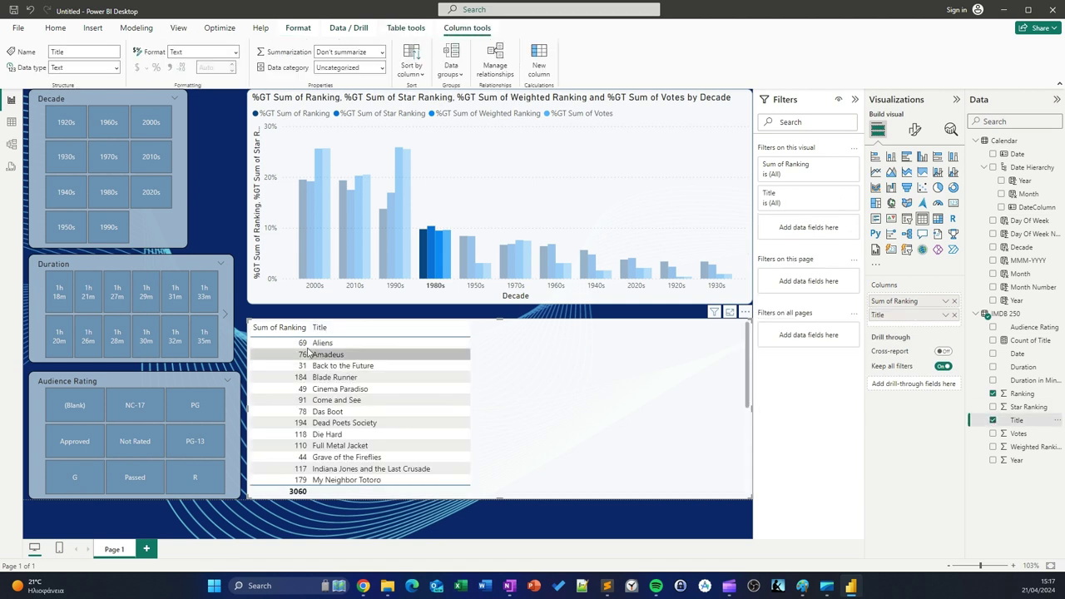
{"action": "left_click", "coordinate": [259, 334]}
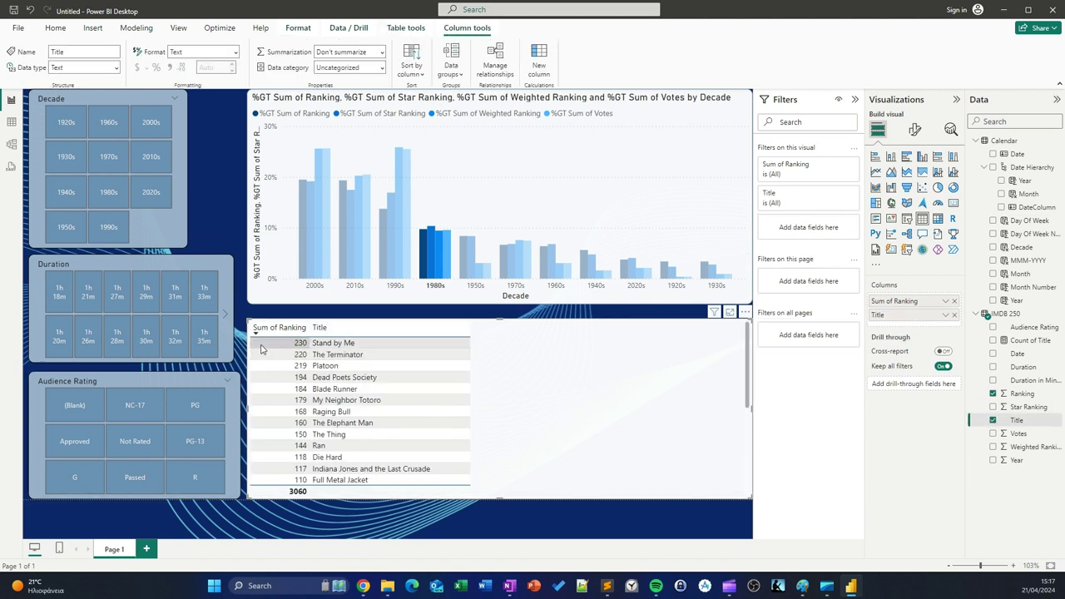
{"action": "left_click", "coordinate": [261, 334]}
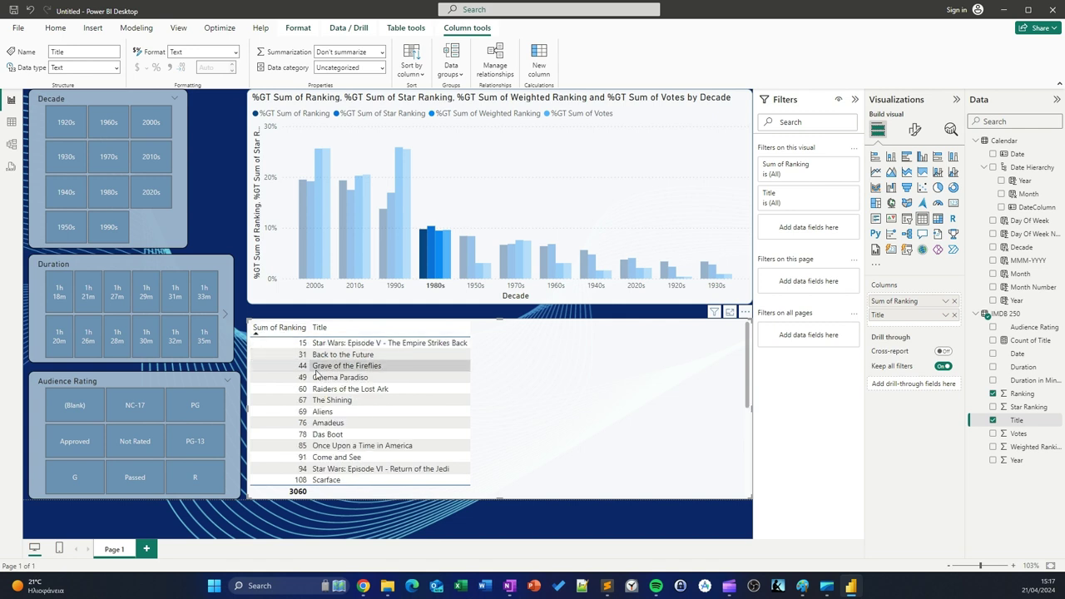
{"action": "left_click", "coordinate": [432, 260]}
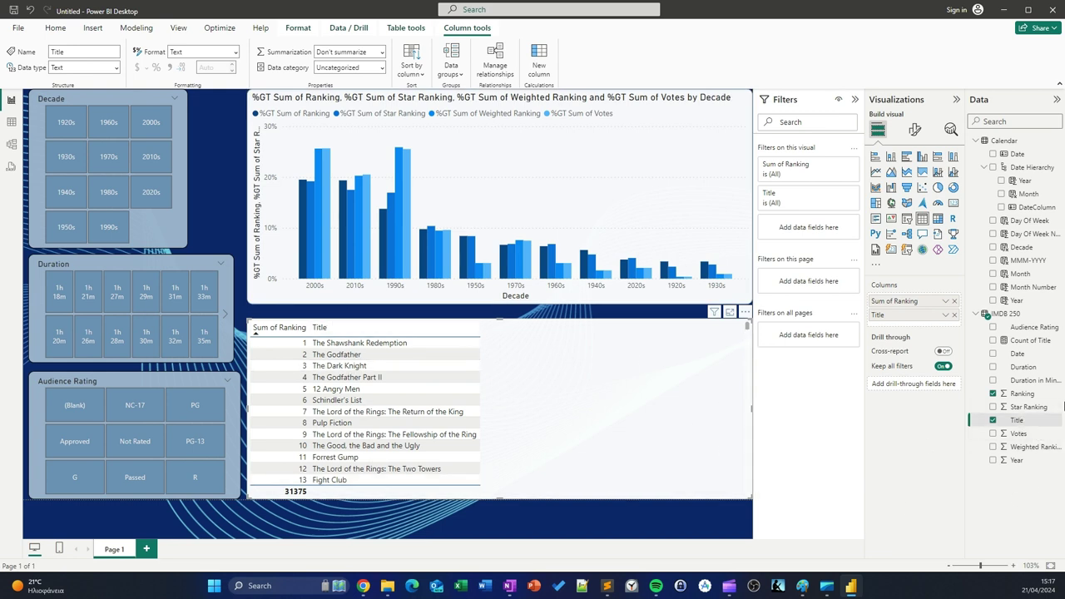
- Add Duration, Year, Star Ranking and Weighted Ranking columns and sort by Sum of Weighted Ranking
{"action": "left_click", "coordinate": [992, 367]}
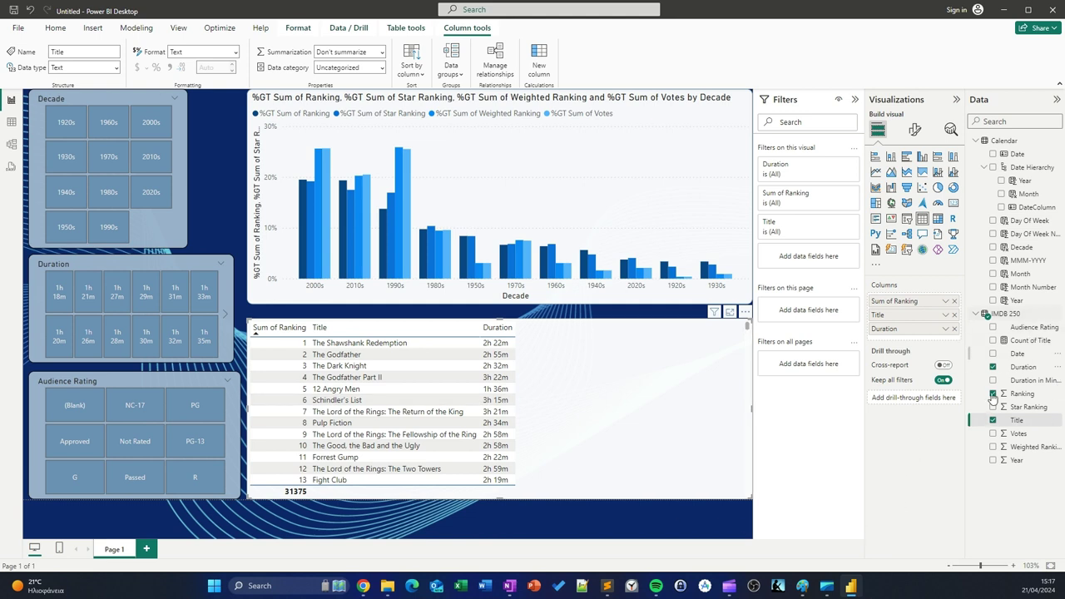
{"action": "left_click", "coordinate": [992, 460]}
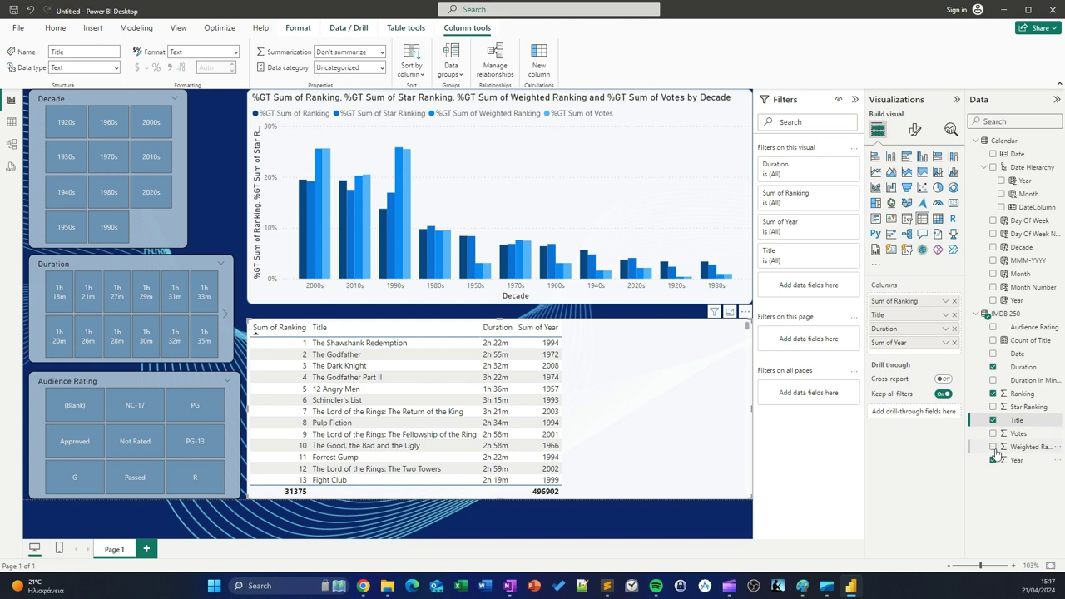
{"action": "left_click", "coordinate": [993, 407]}
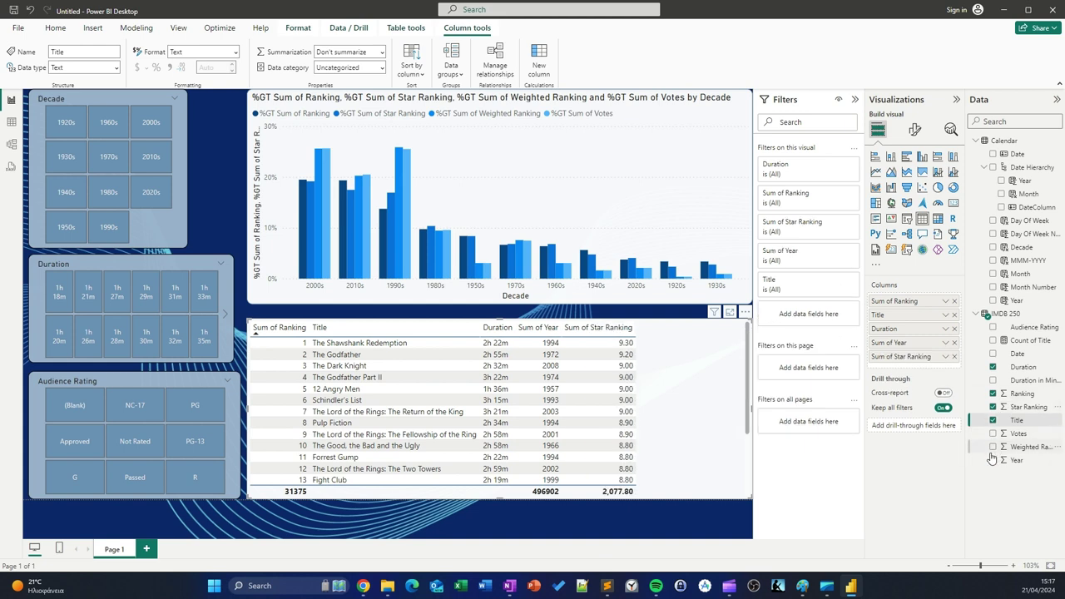
{"action": "left_click", "coordinate": [993, 447]}
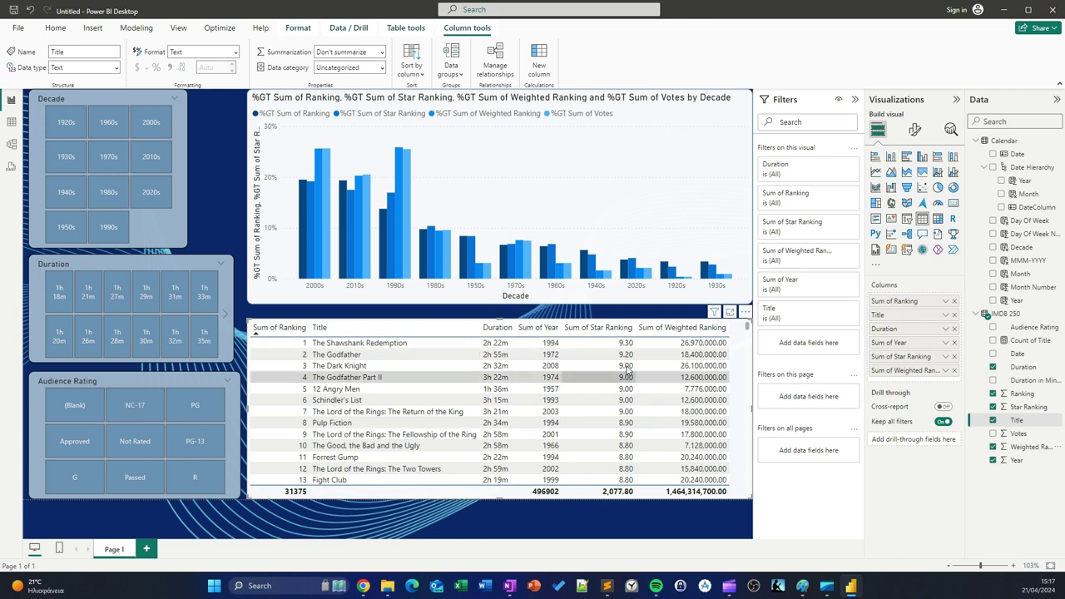
{"action": "left_click", "coordinate": [580, 328]}
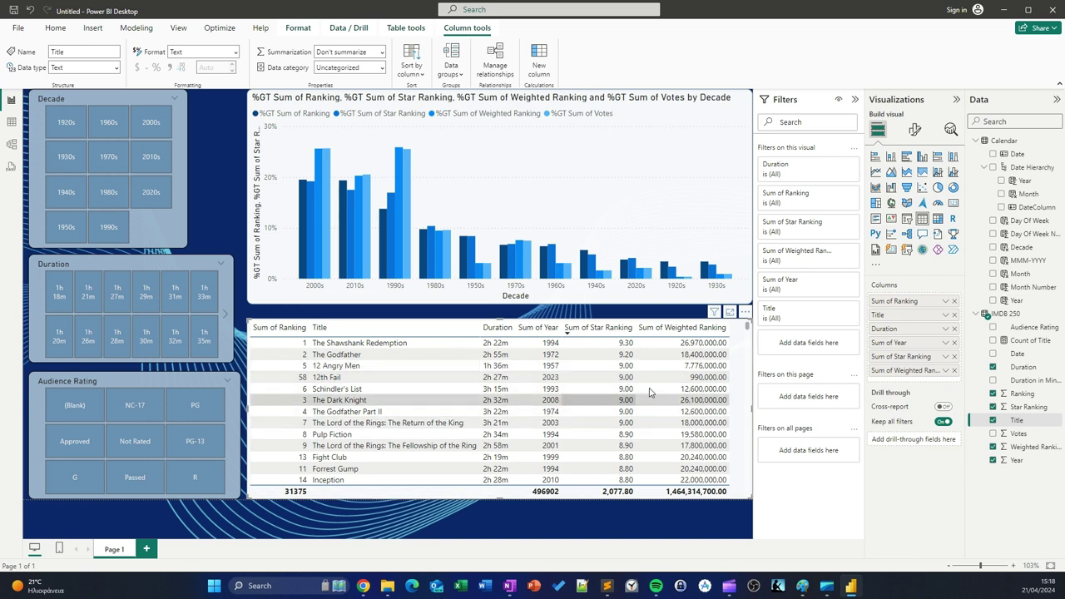
{"action": "left_click", "coordinate": [642, 329]}
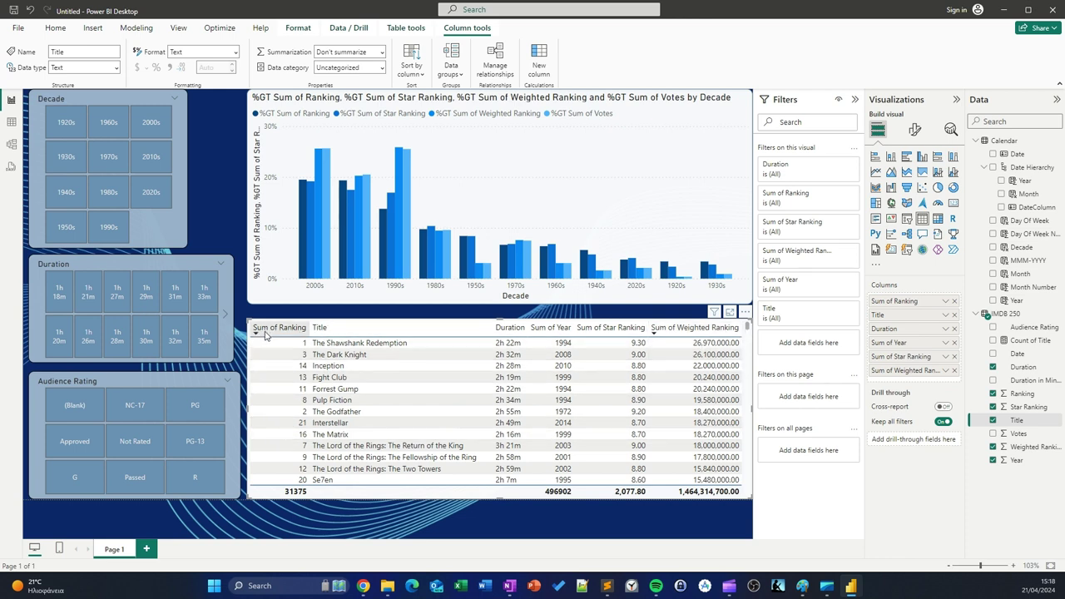
- Sort the movie table by Sum of Ranking ascending, starting from rank 1
{"action": "left_click", "coordinate": [265, 329]}
{"action": "left_click", "coordinate": [277, 328]}
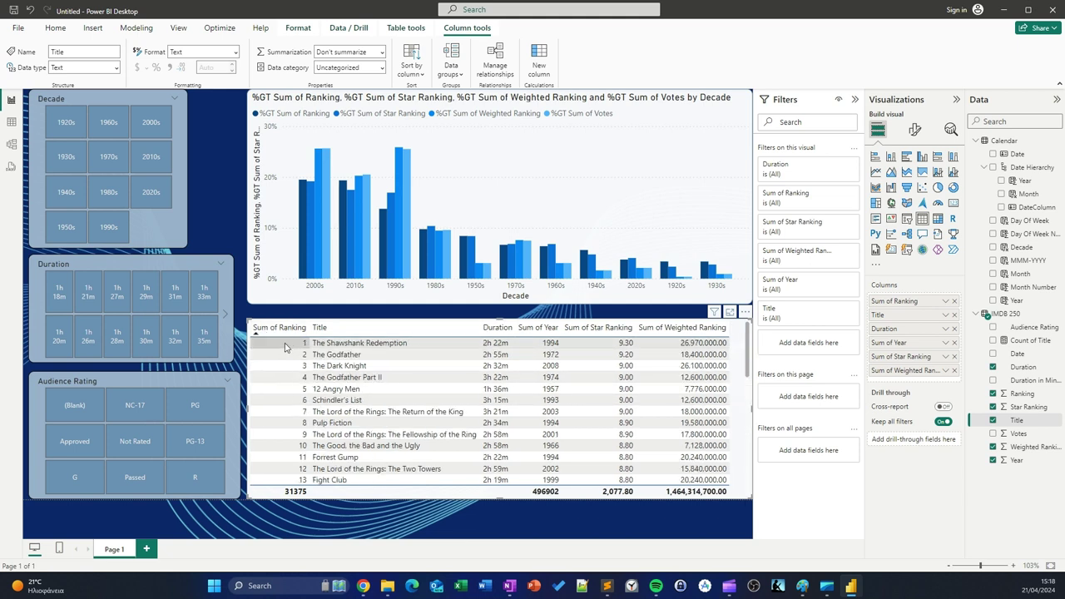
{"action": "left_click", "coordinate": [620, 328]}
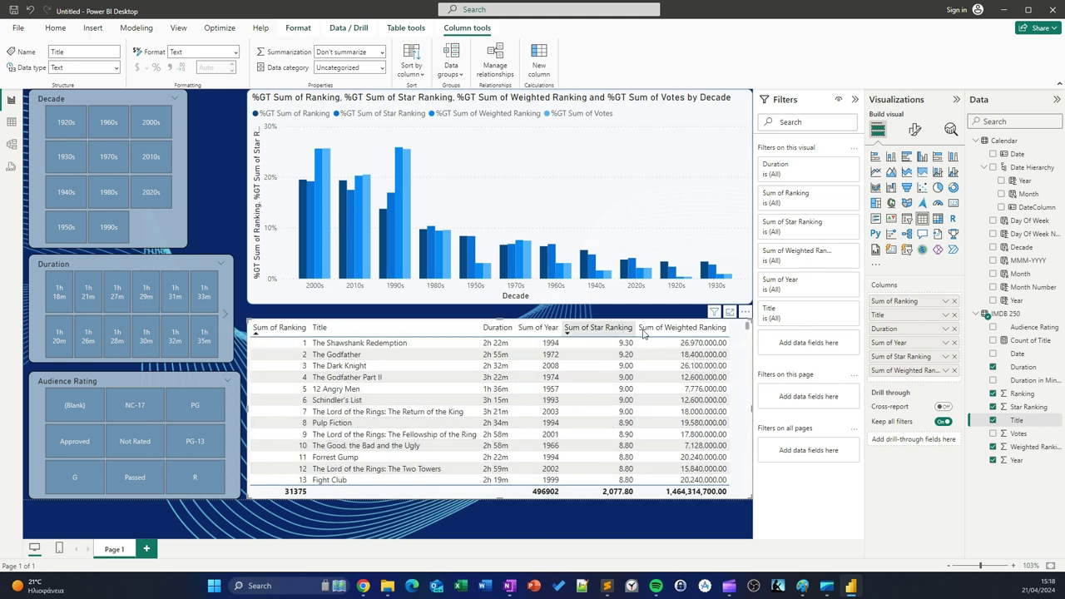
- Cross-highlight The Godfather Part II, The Fellowship of the Ring and Pulp Fiction, then select the 1950s tile
{"action": "left_click", "coordinate": [372, 379]}
{"action": "left_click", "coordinate": [366, 435], "text": "ctrl"}
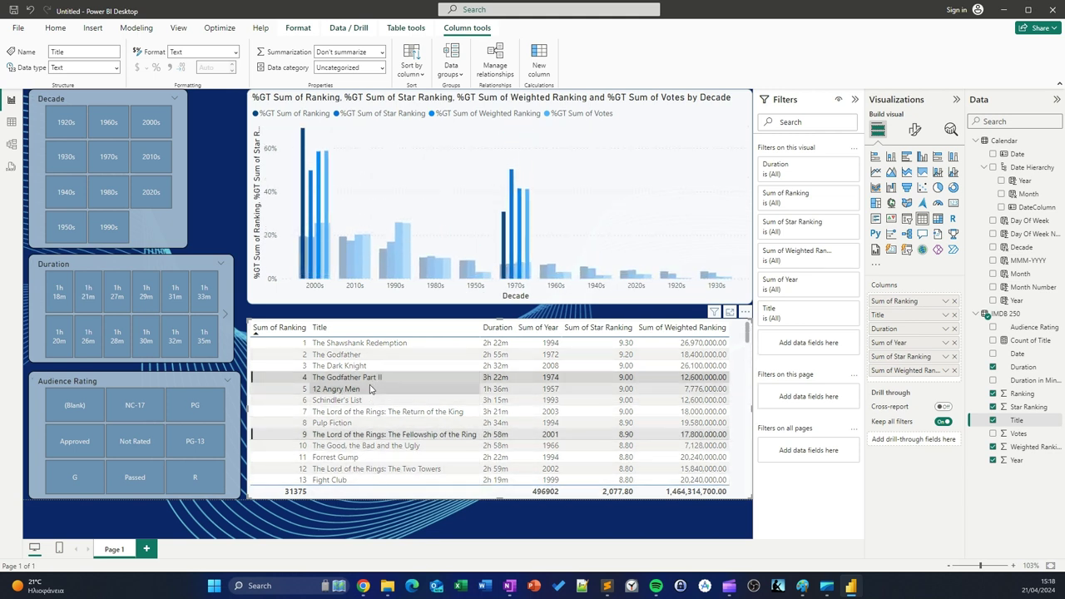
{"action": "left_click", "coordinate": [363, 423], "text": "ctrl"}
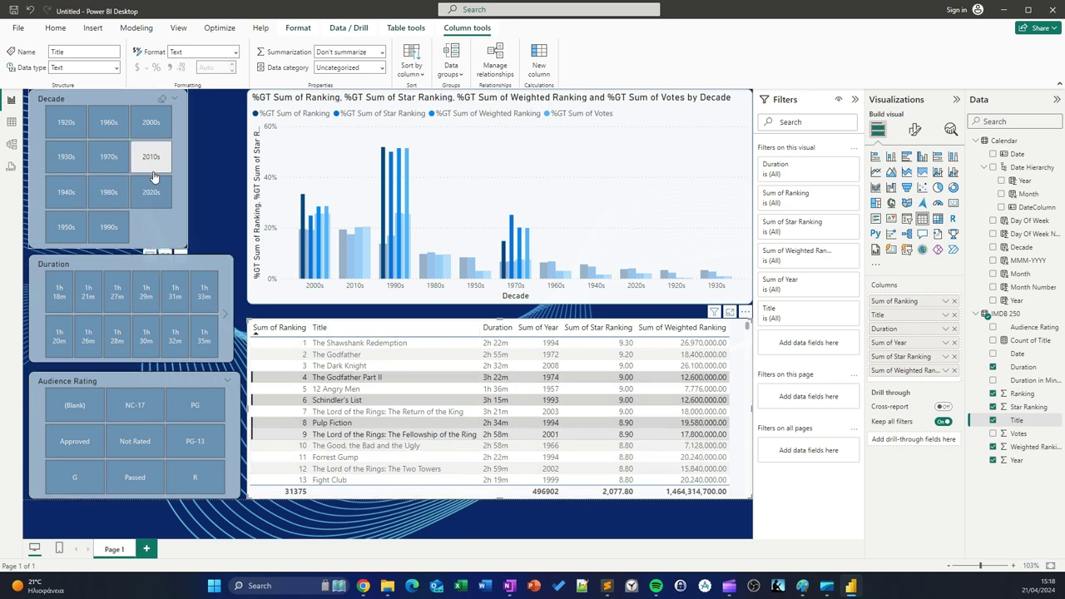
{"action": "left_click", "coordinate": [65, 229]}
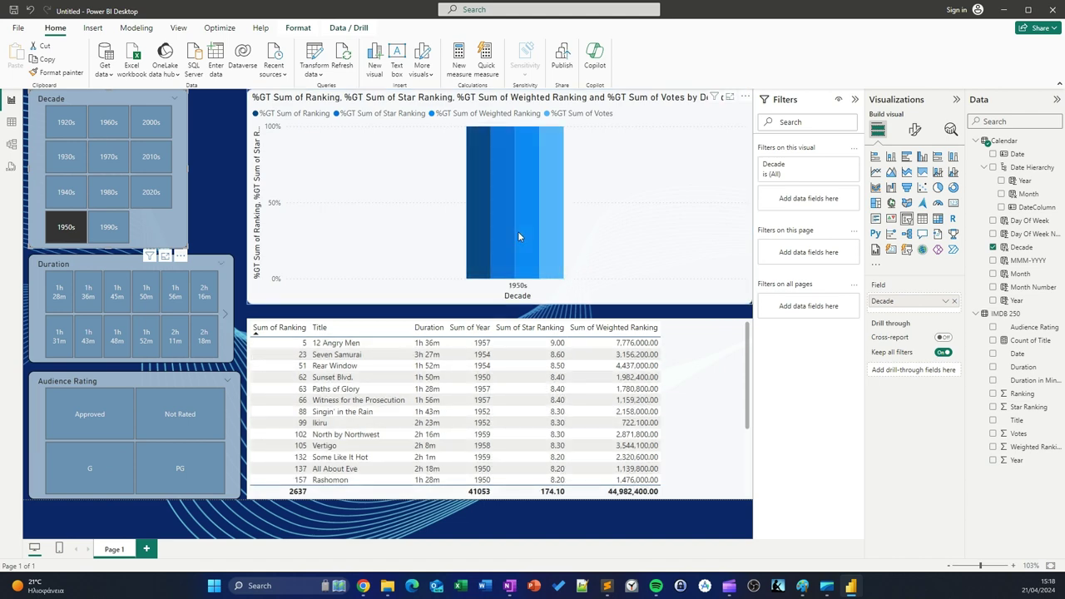
- Sort the 1950s table by Year, then by Duration
{"action": "scroll", "coordinate": [412, 420], "scroll_direction": "down", "scroll_amount": 3}
{"action": "scroll", "coordinate": [412, 421], "scroll_direction": "up", "scroll_amount": 3}
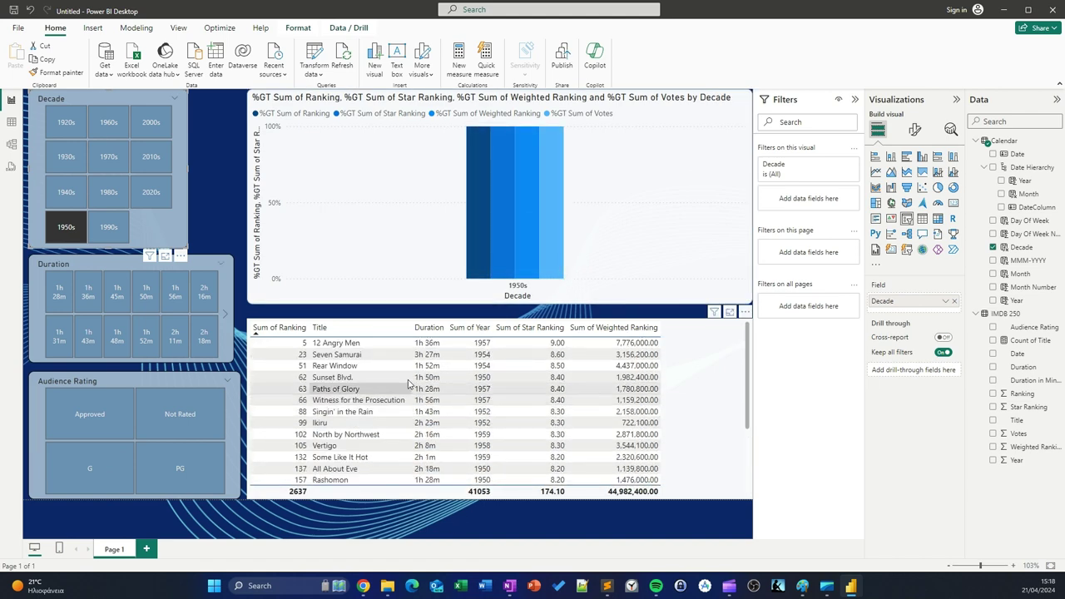
{"action": "scroll", "coordinate": [415, 389], "scroll_direction": "down", "scroll_amount": 3}
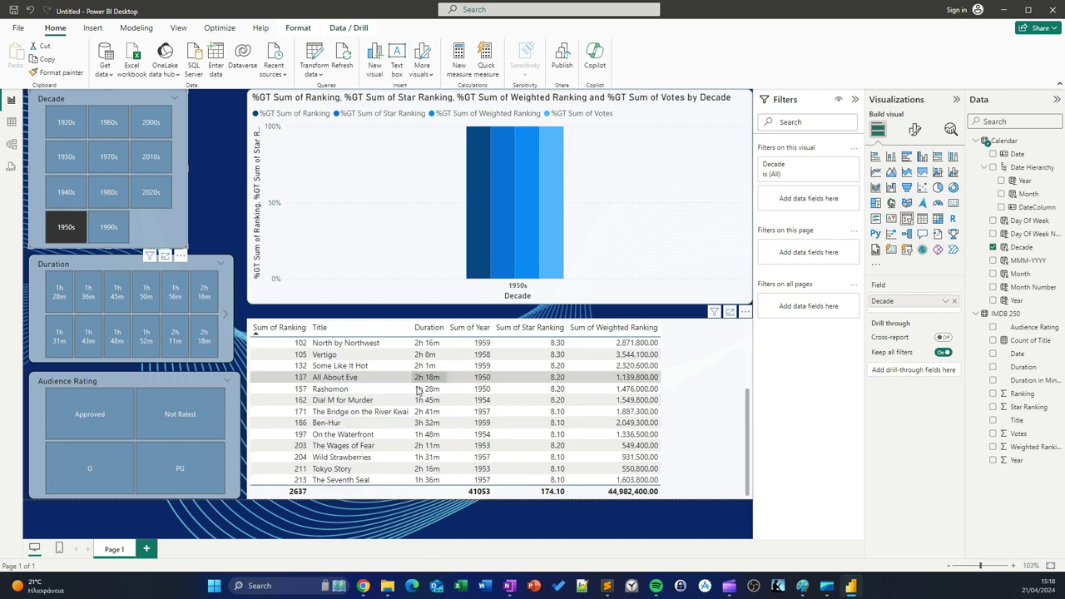
{"action": "scroll", "coordinate": [421, 391], "scroll_direction": "up", "scroll_amount": 3}
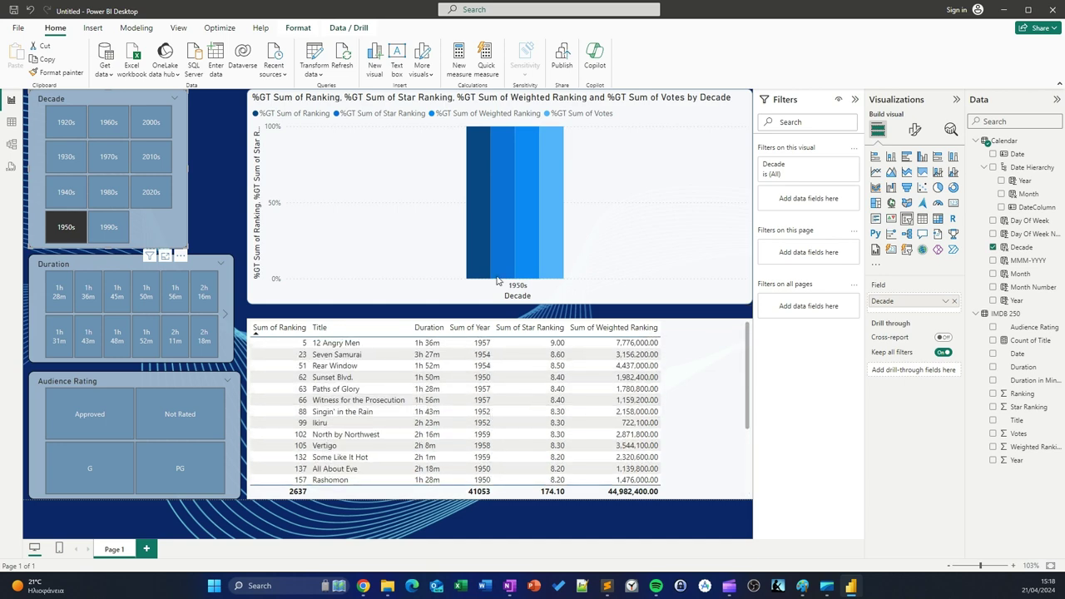
{"action": "left_click", "coordinate": [471, 333]}
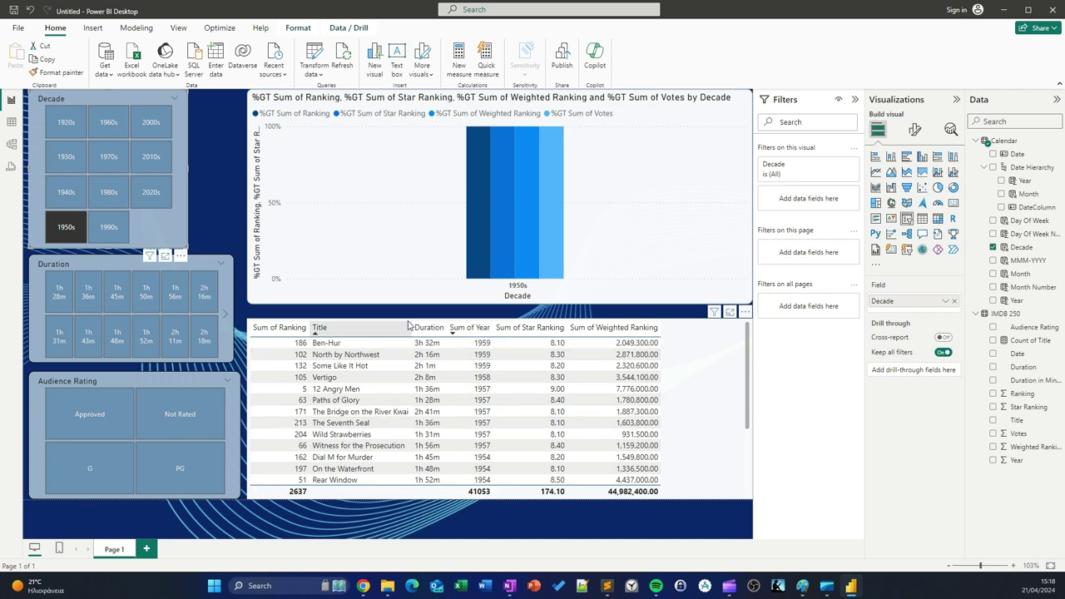
{"action": "left_click", "coordinate": [422, 333]}
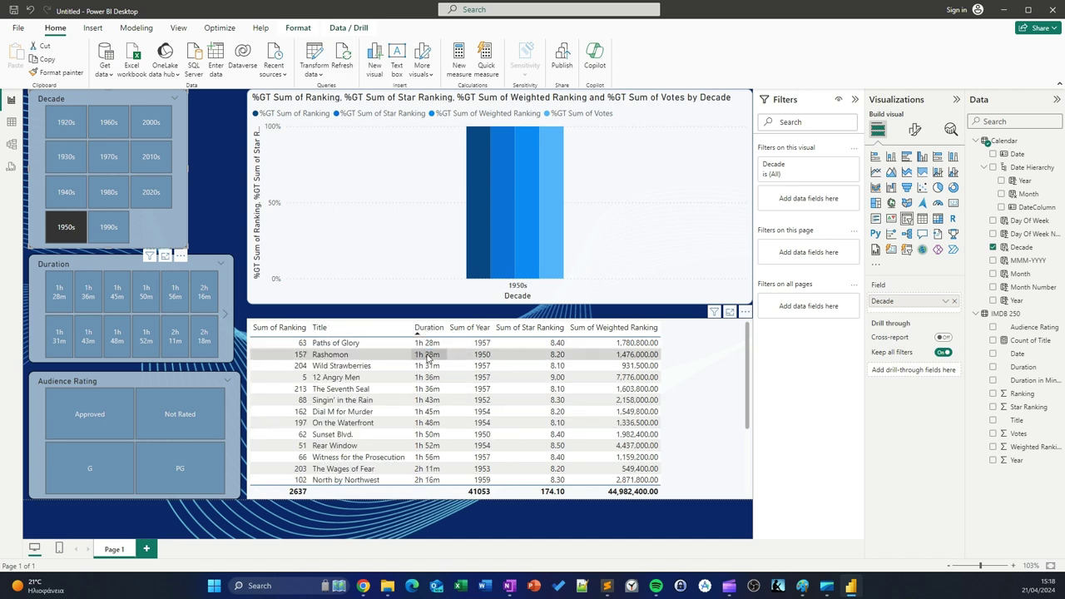
- Add a Duration in Minutes column, sort it ascending, and highlight the three shortest films
{"action": "scroll", "coordinate": [416, 399], "scroll_direction": "down", "scroll_amount": 5}
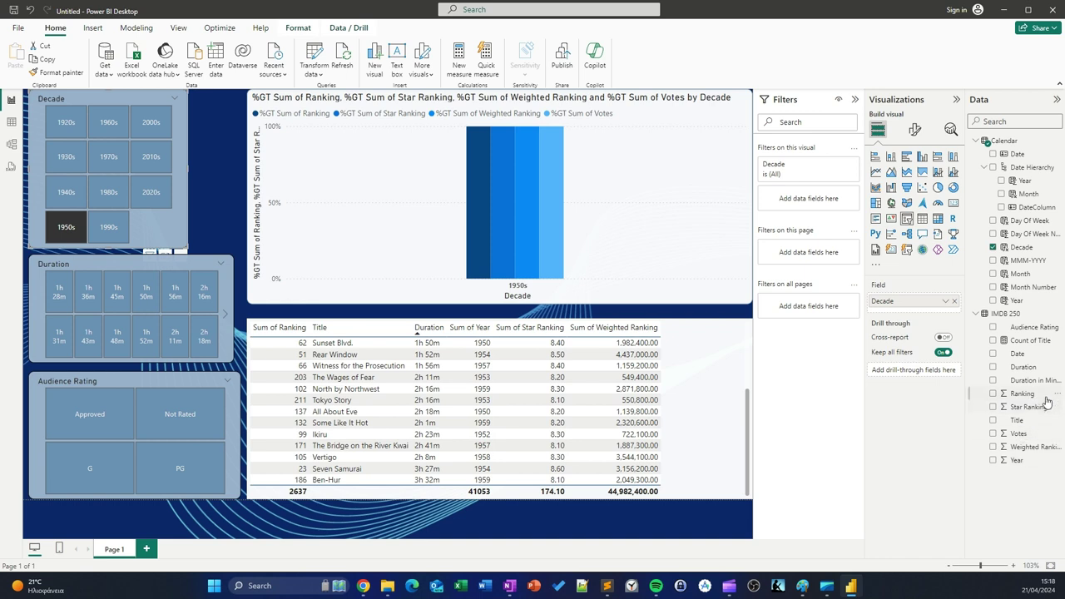
{"action": "left_click_drag", "start_coordinate": [1033, 381], "coordinate": [908, 382]}
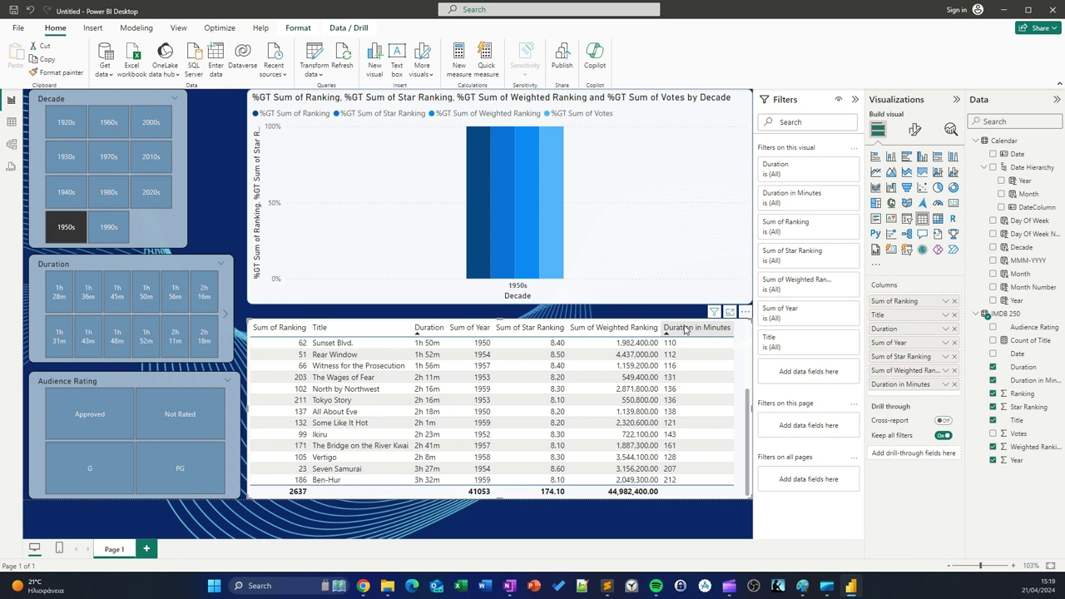
{"action": "left_click", "coordinate": [686, 328]}
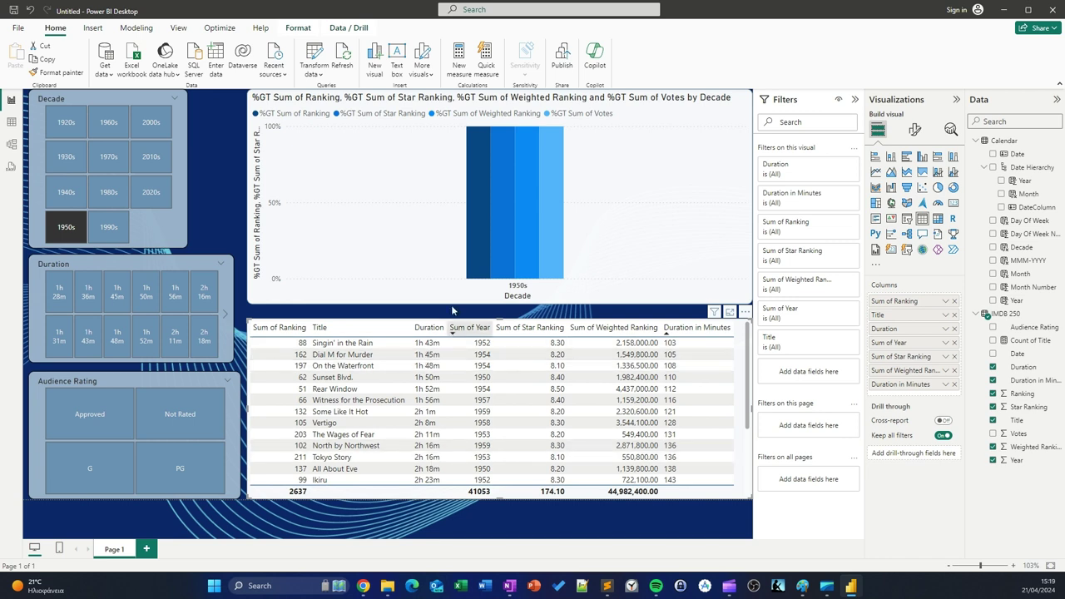
{"action": "left_click_drag", "start_coordinate": [427, 343], "coordinate": [427, 366]}
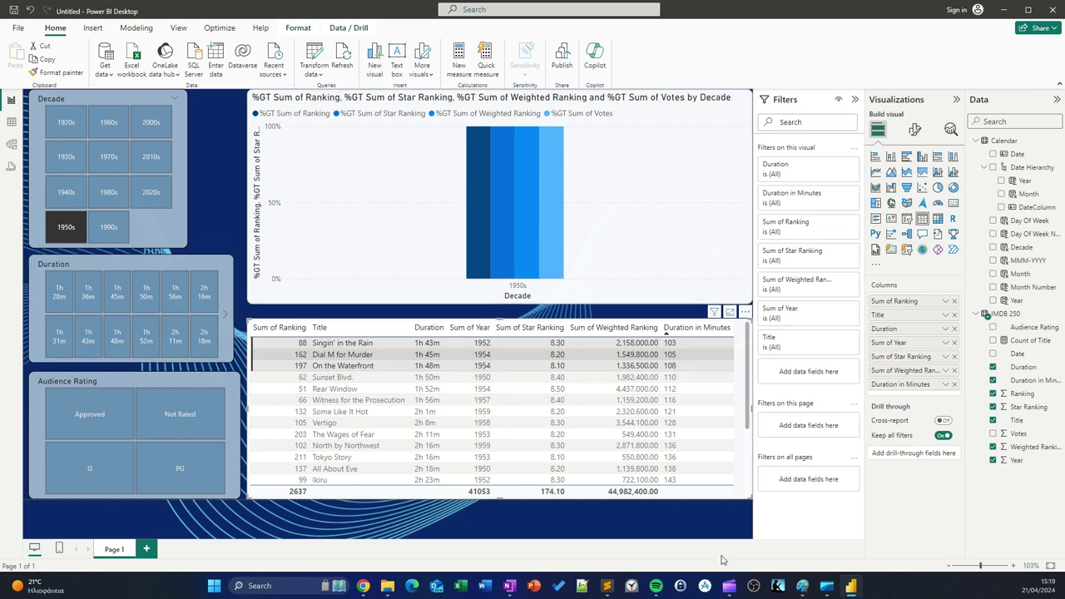
- Compare against the reference dashboard image in Paint and the IMDb Top 250 page in Chrome
{"action": "left_click", "coordinate": [802, 586]}
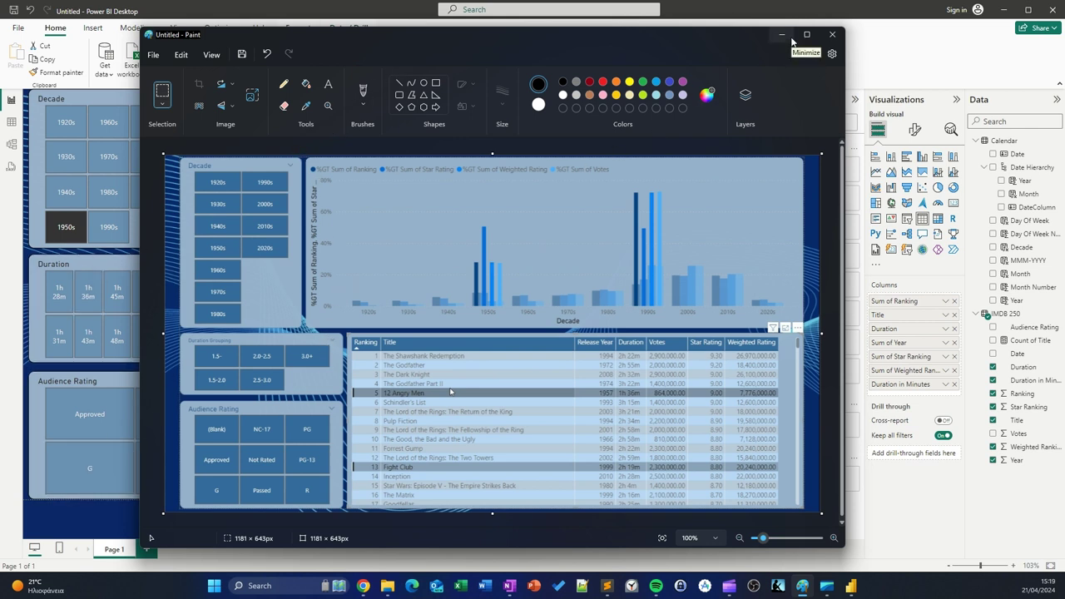
{"action": "mouse_move", "coordinate": [363, 587]}
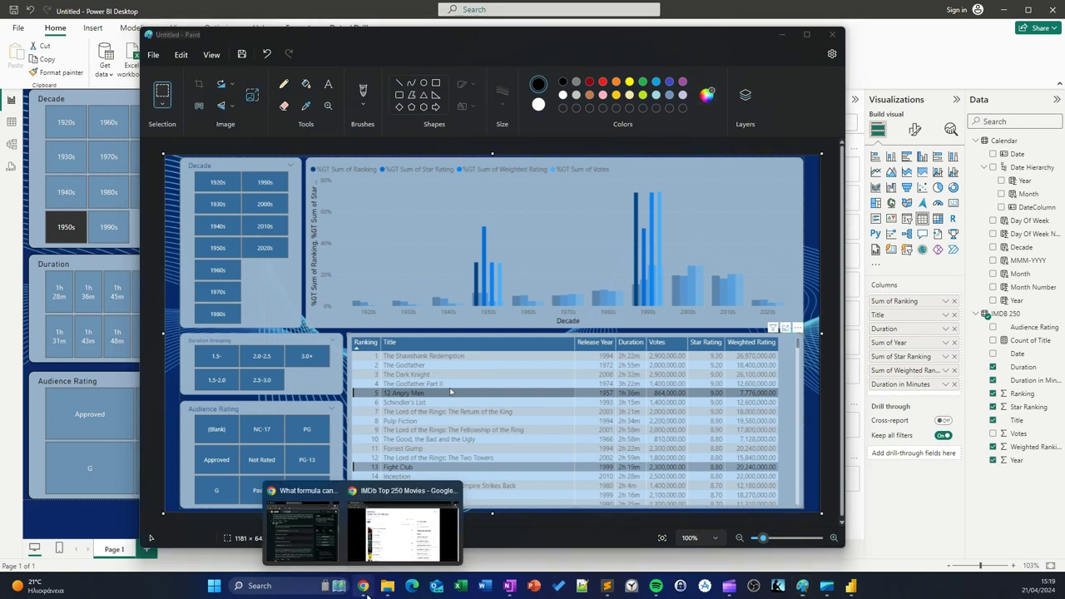
{"action": "left_click", "coordinate": [400, 533]}
{"action": "scroll", "coordinate": [353, 313], "scroll_direction": "down", "scroll_amount": 3}
{"action": "scroll", "coordinate": [353, 313], "scroll_direction": "up", "scroll_amount": 3}
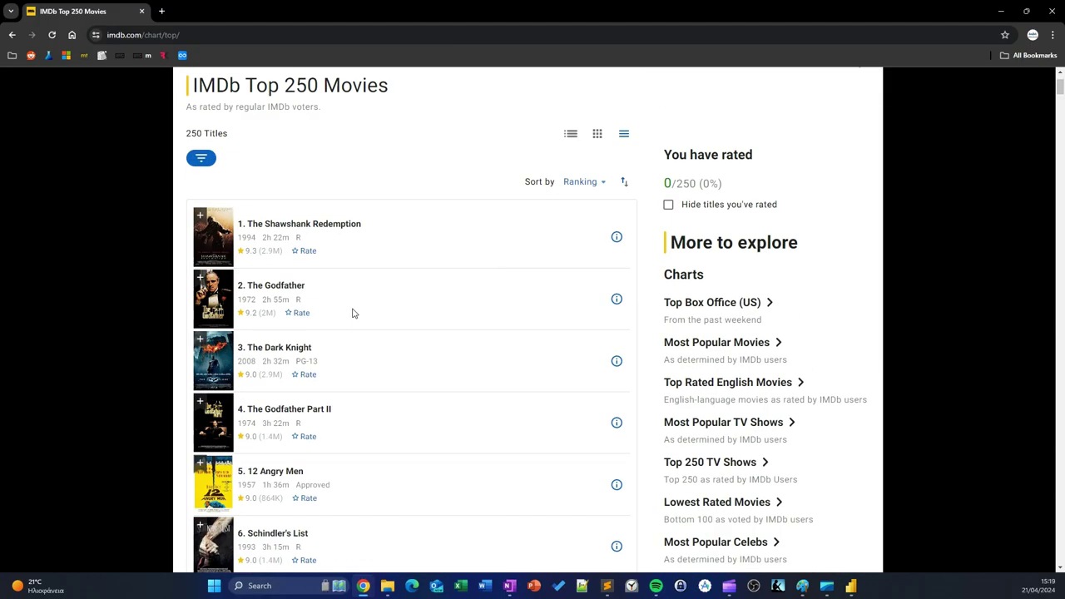
{"action": "left_click", "coordinate": [851, 586]}
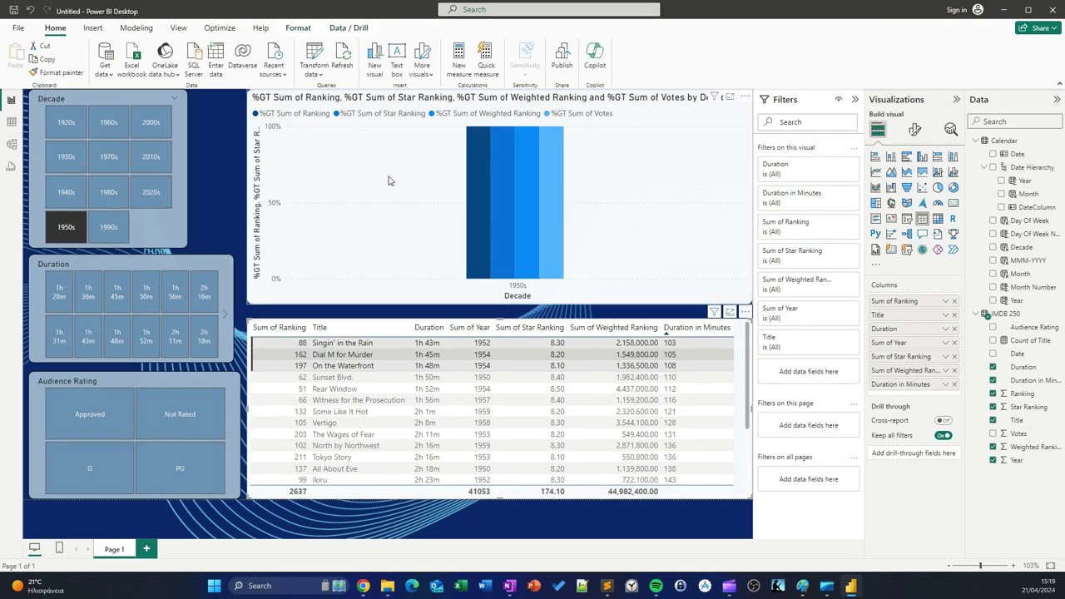